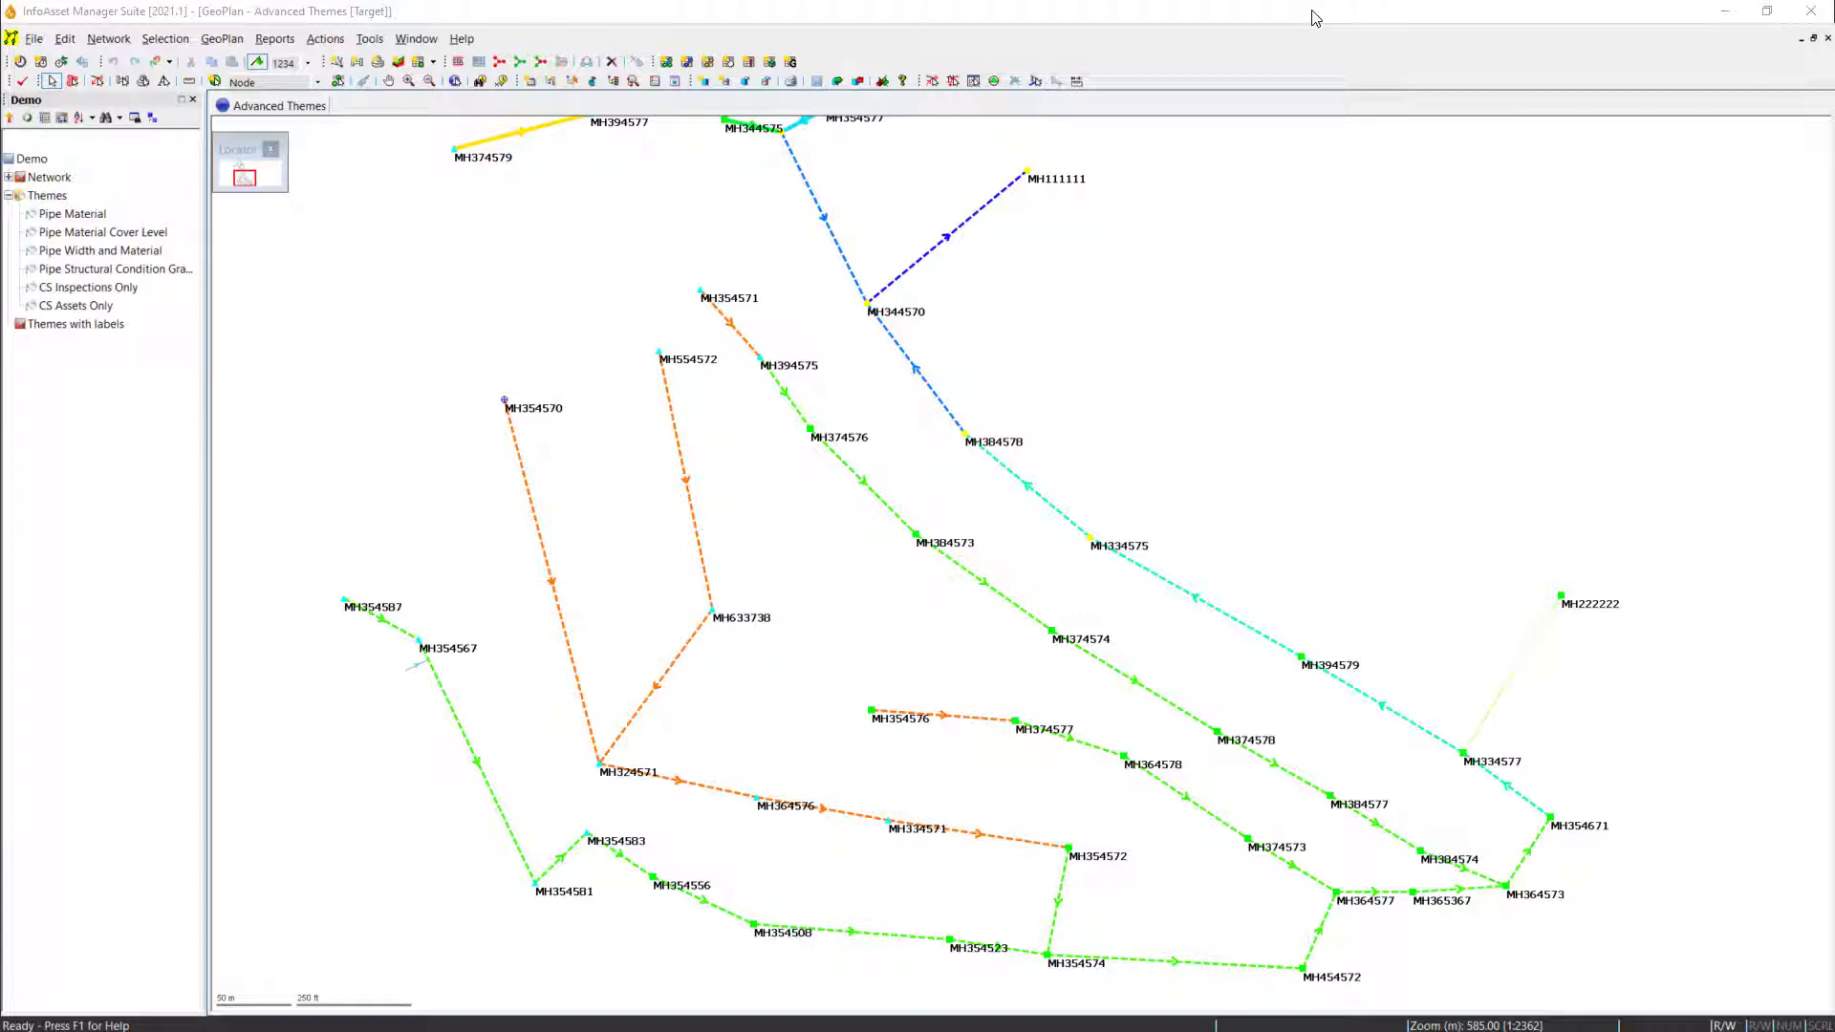
- Open the GeoPlan Properties and Themes dialog and locate the AutoLabel column
right_click(1200, 380)
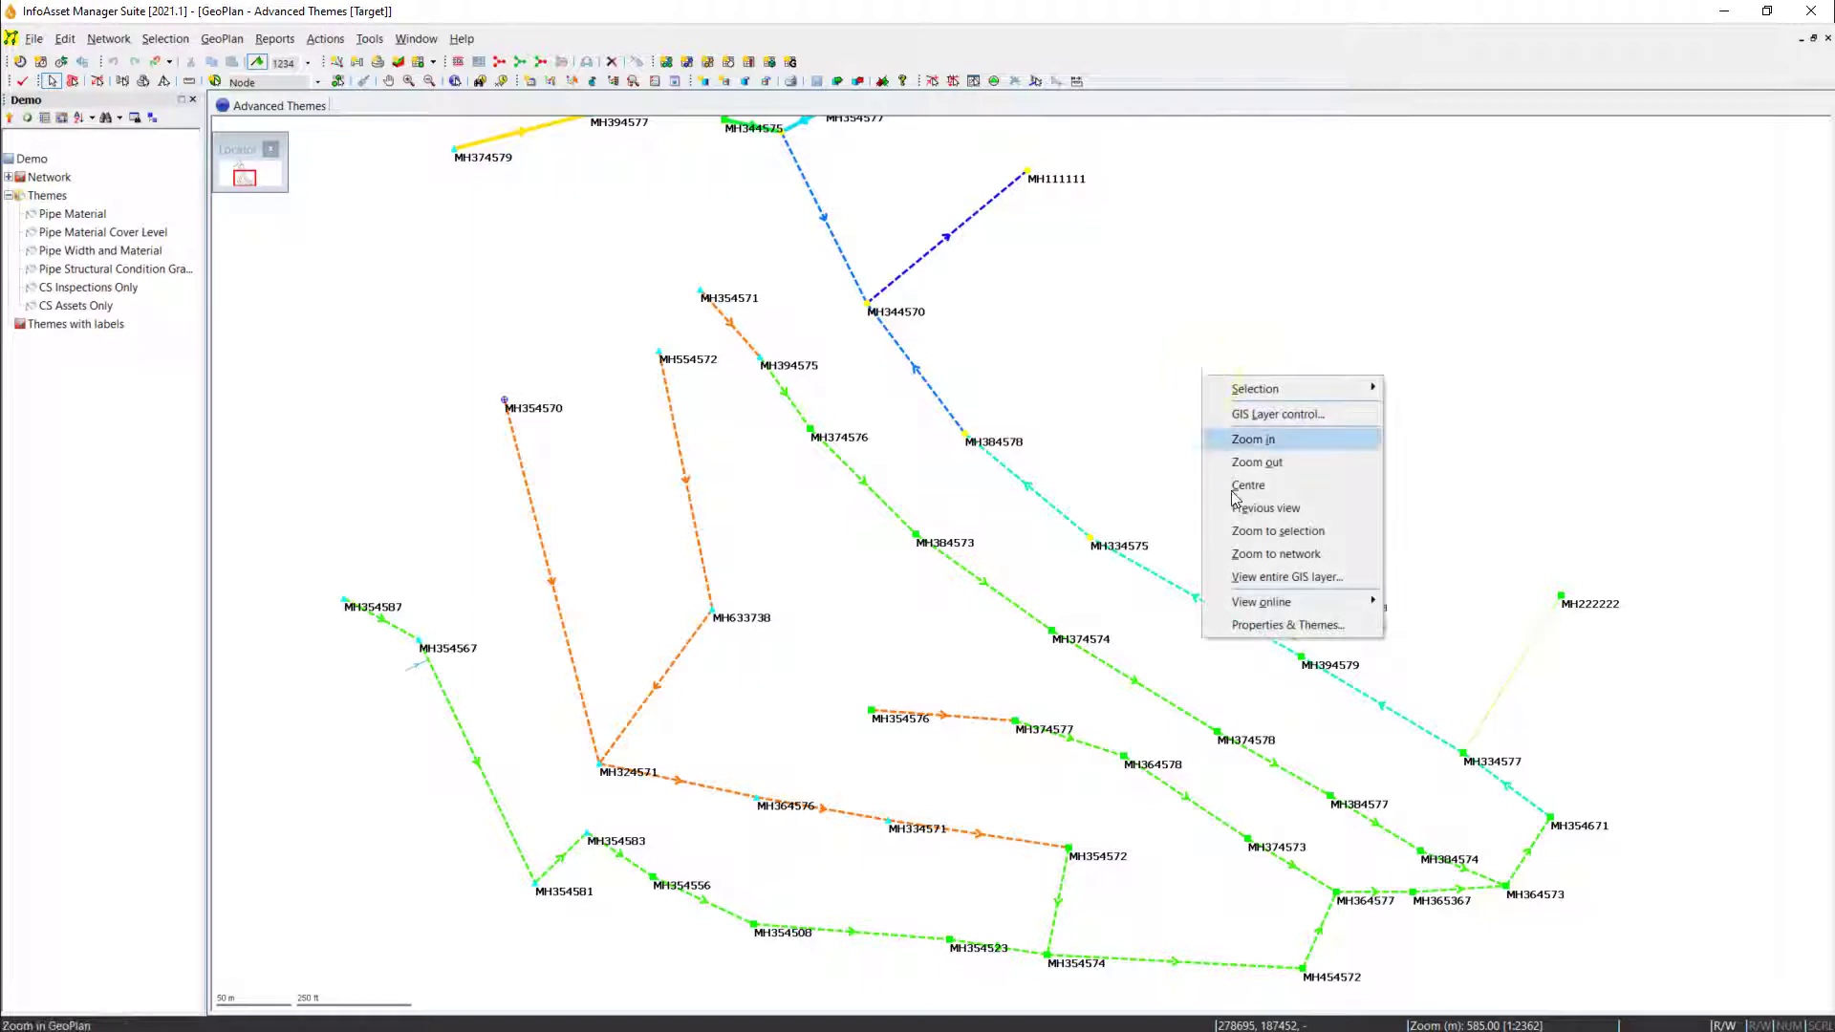
left_click(1262, 626)
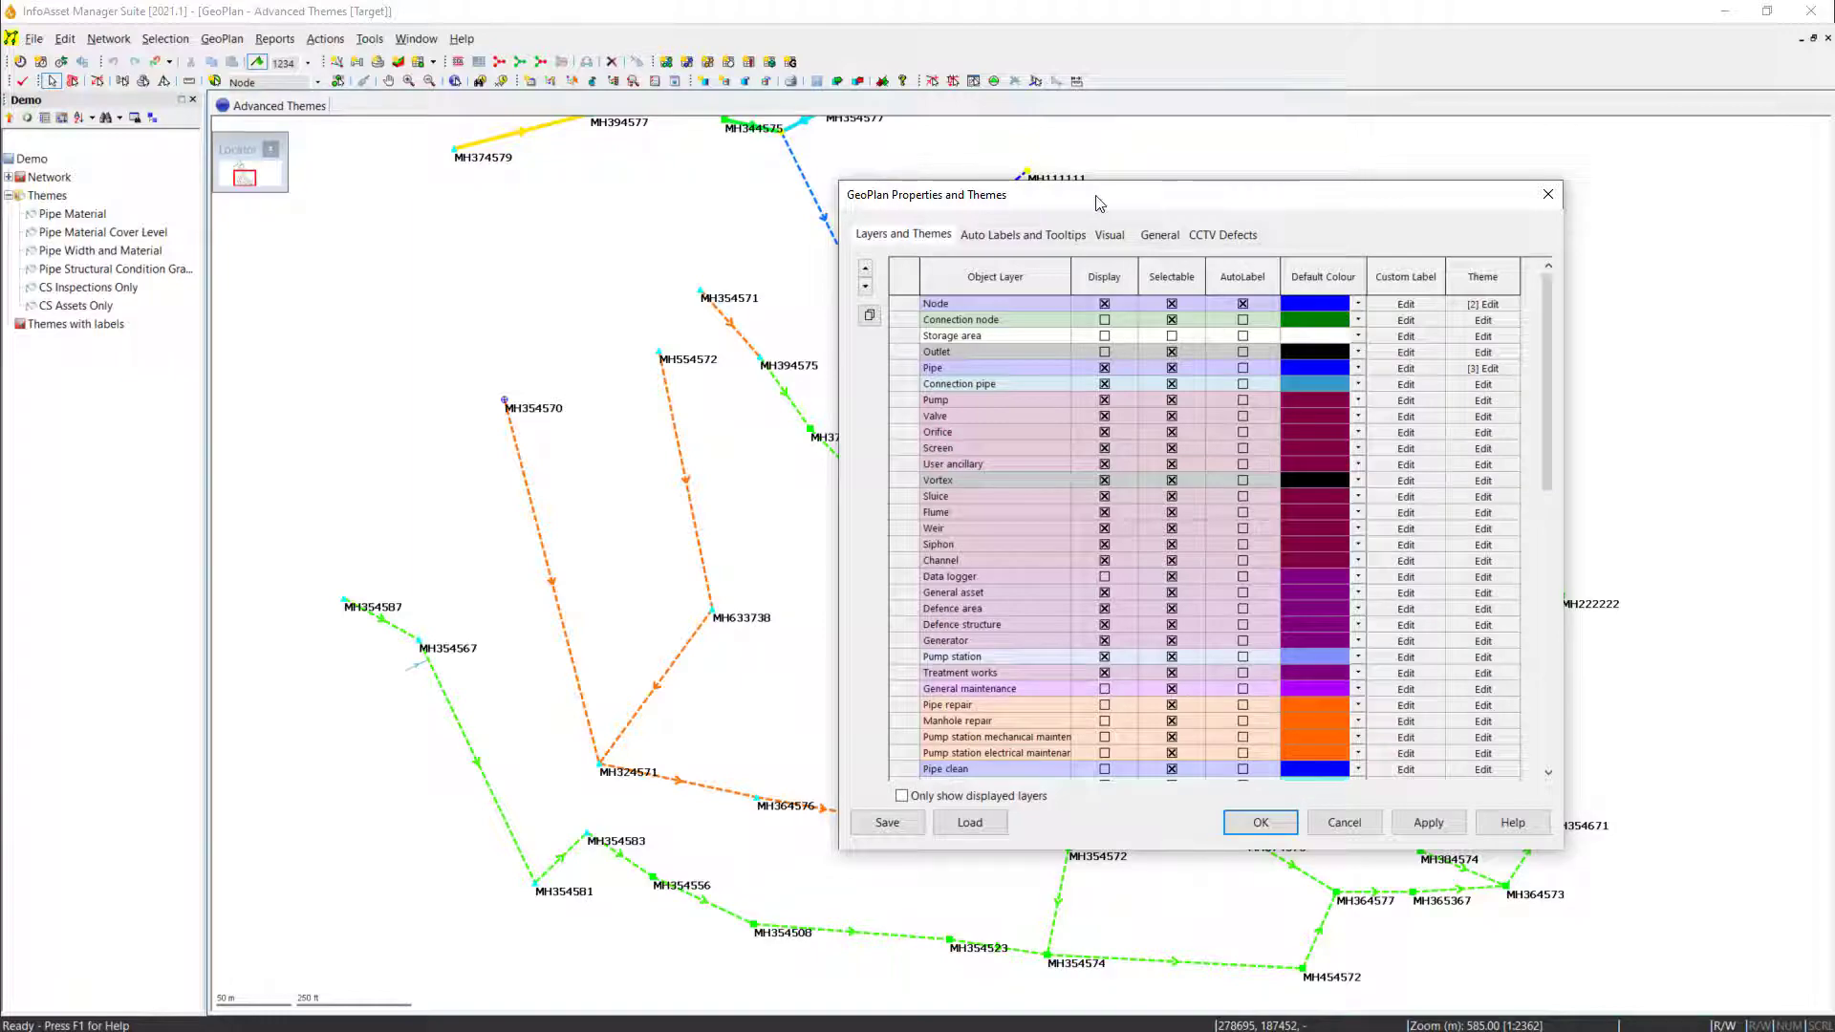
left_click(1257, 285)
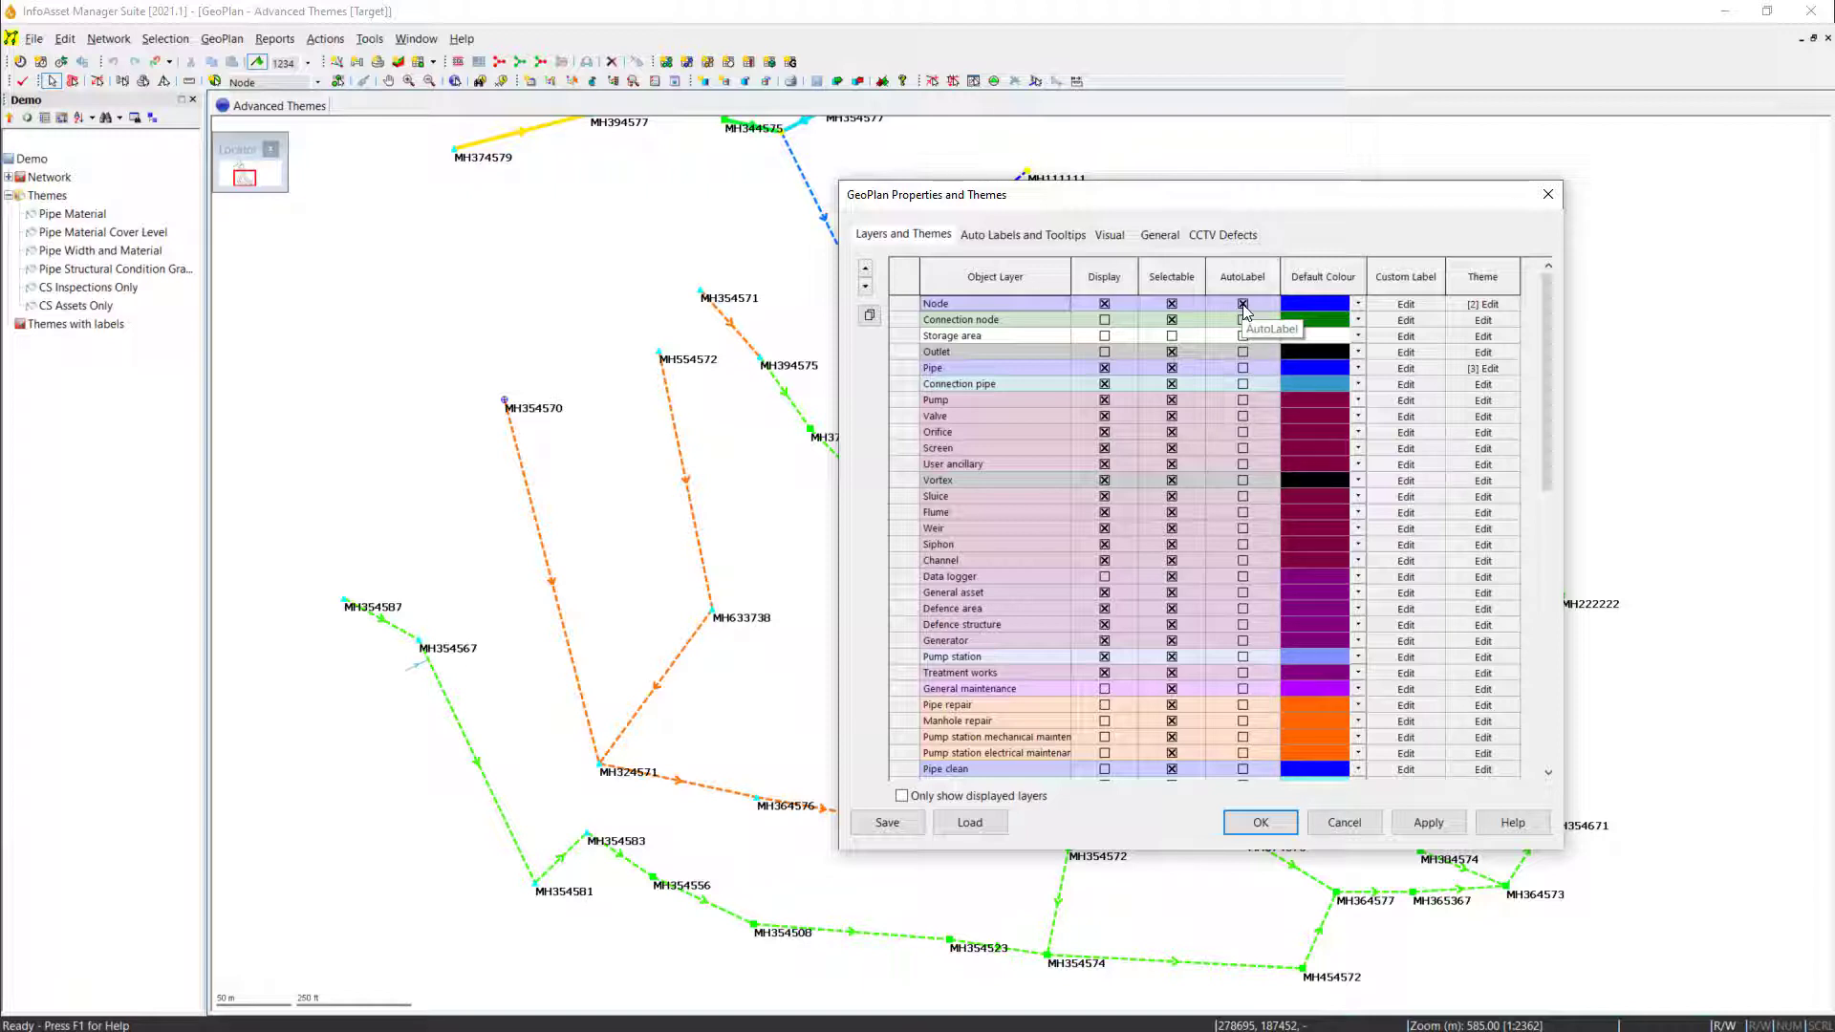
- Turn Node auto labels off and back on, applying each change so manhole labels return
left_click(1242, 304)
left_click(1428, 822)
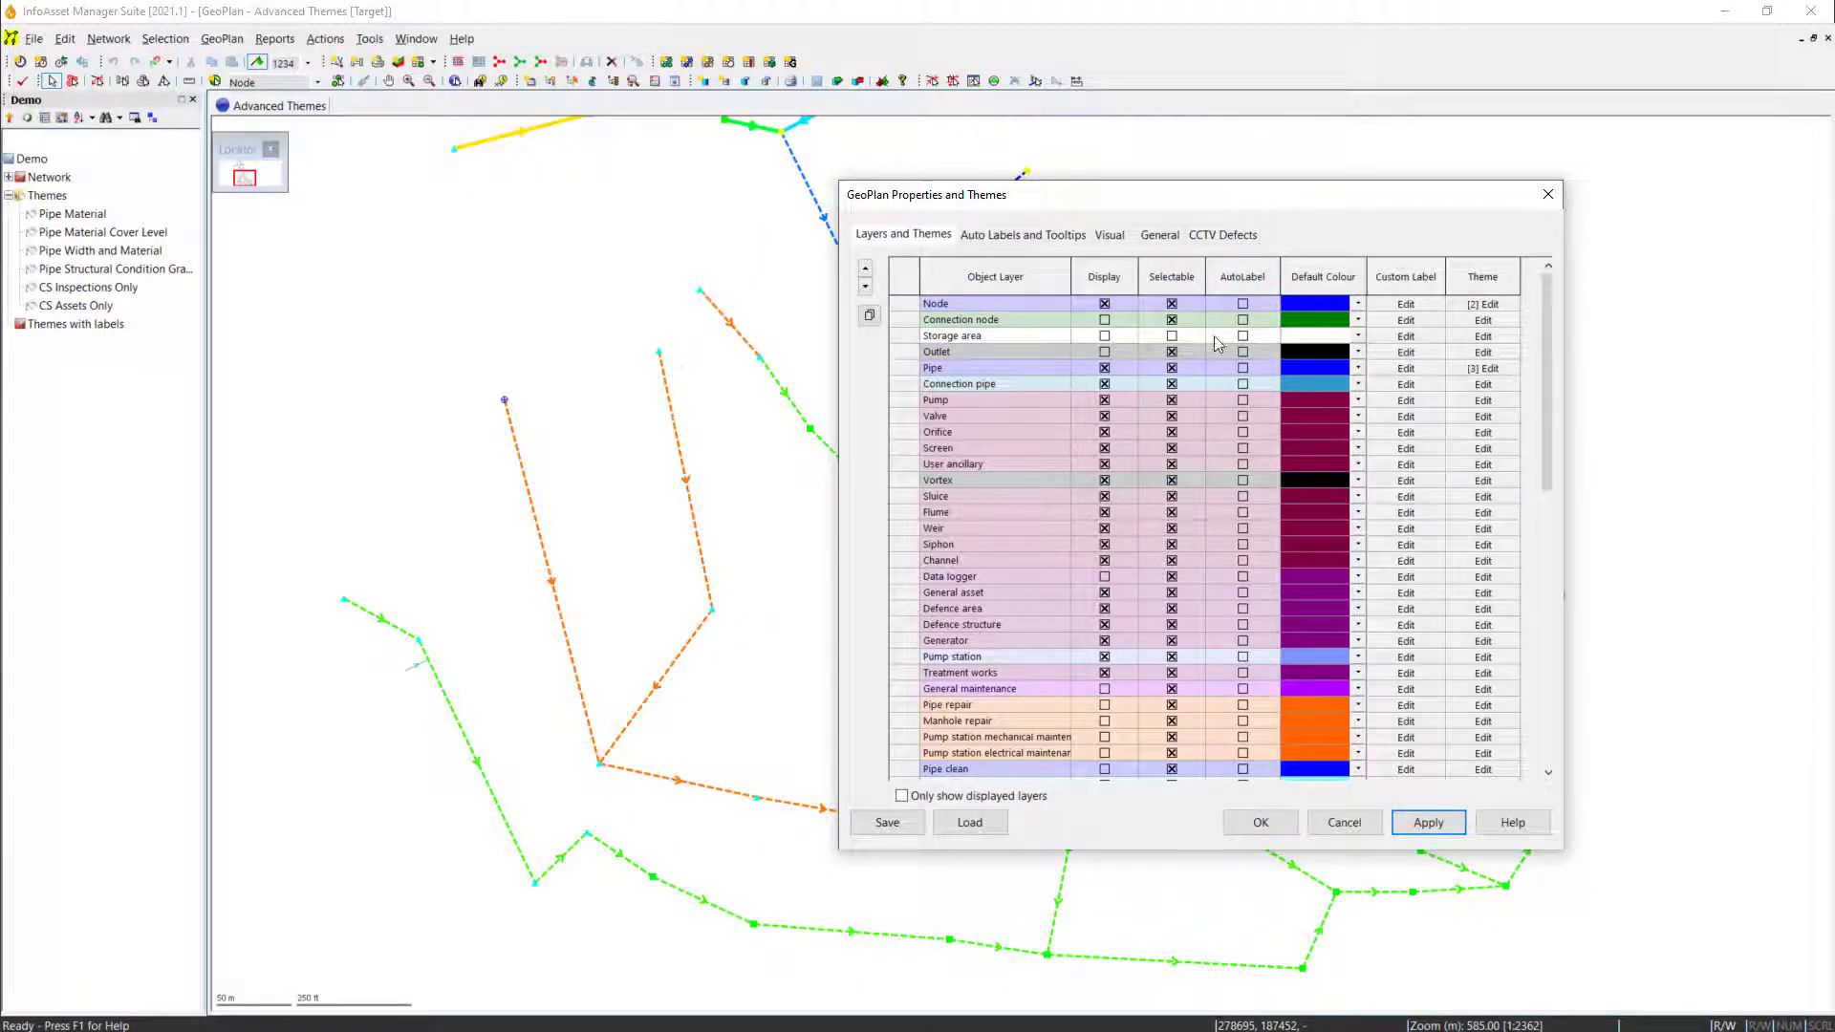
left_click(1242, 304)
left_click(1443, 823)
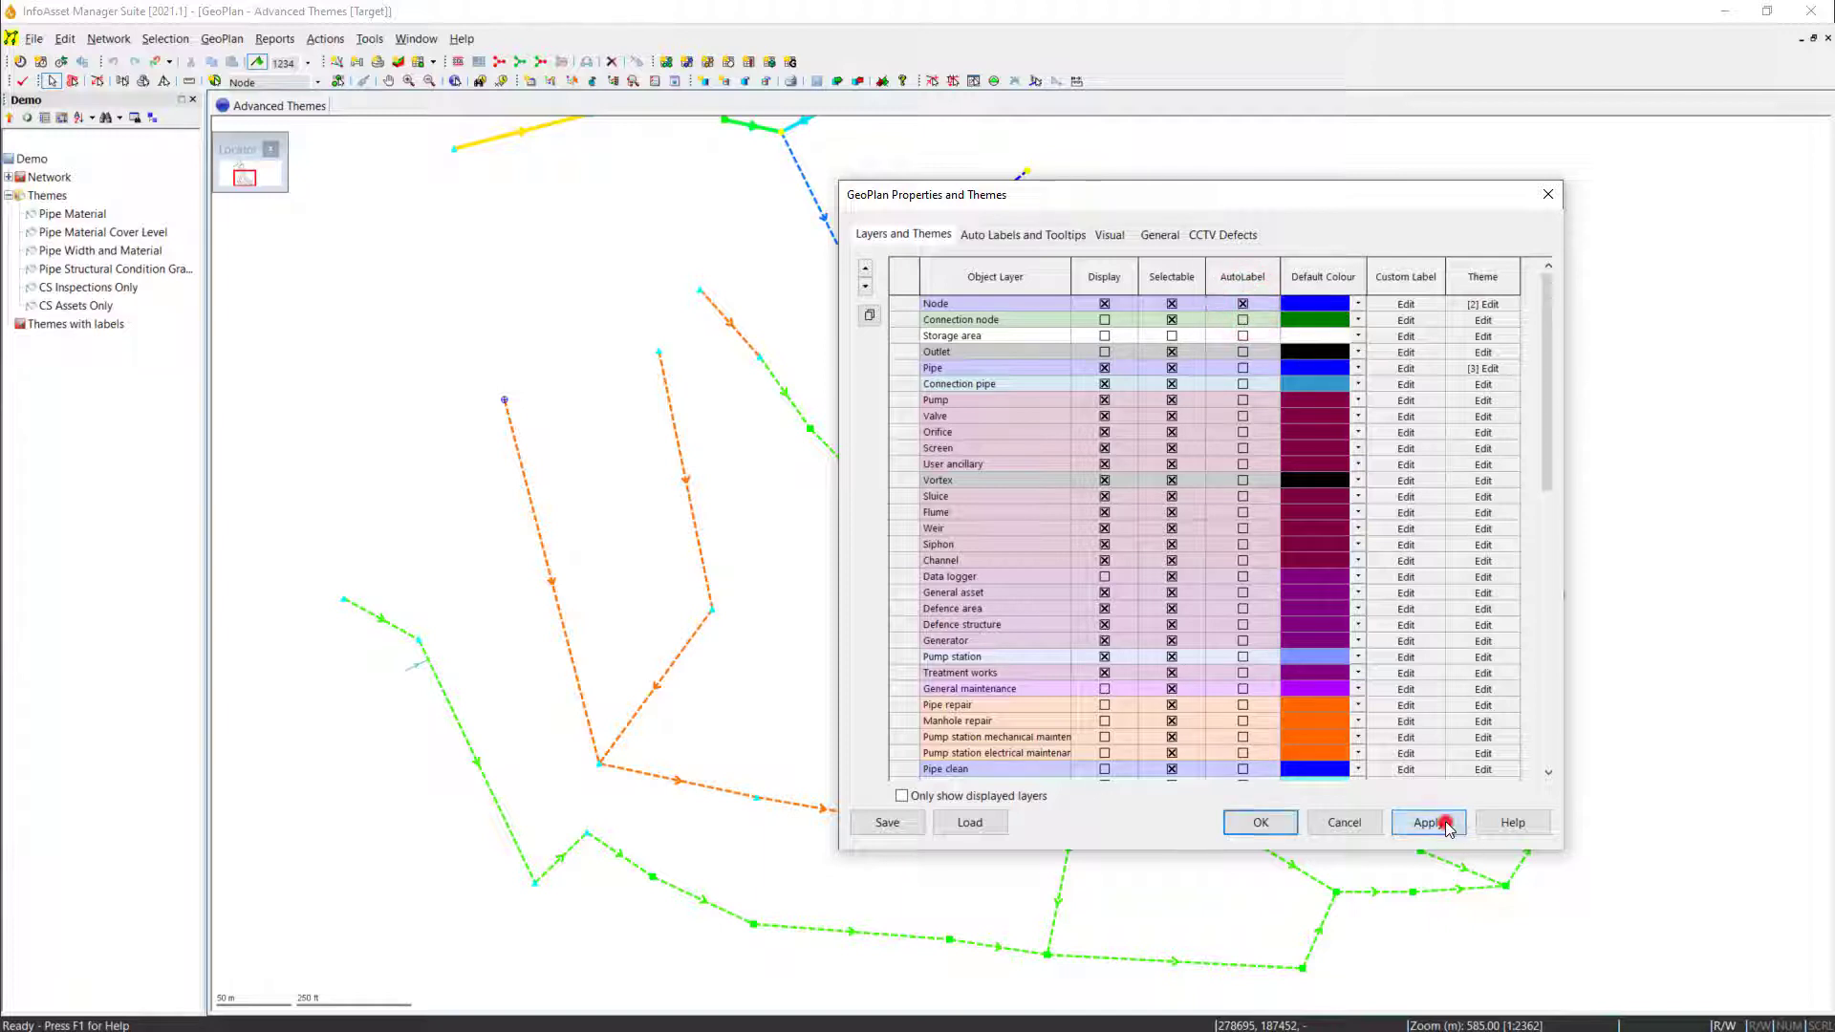
left_click_drag(975, 206, 1039, 254)
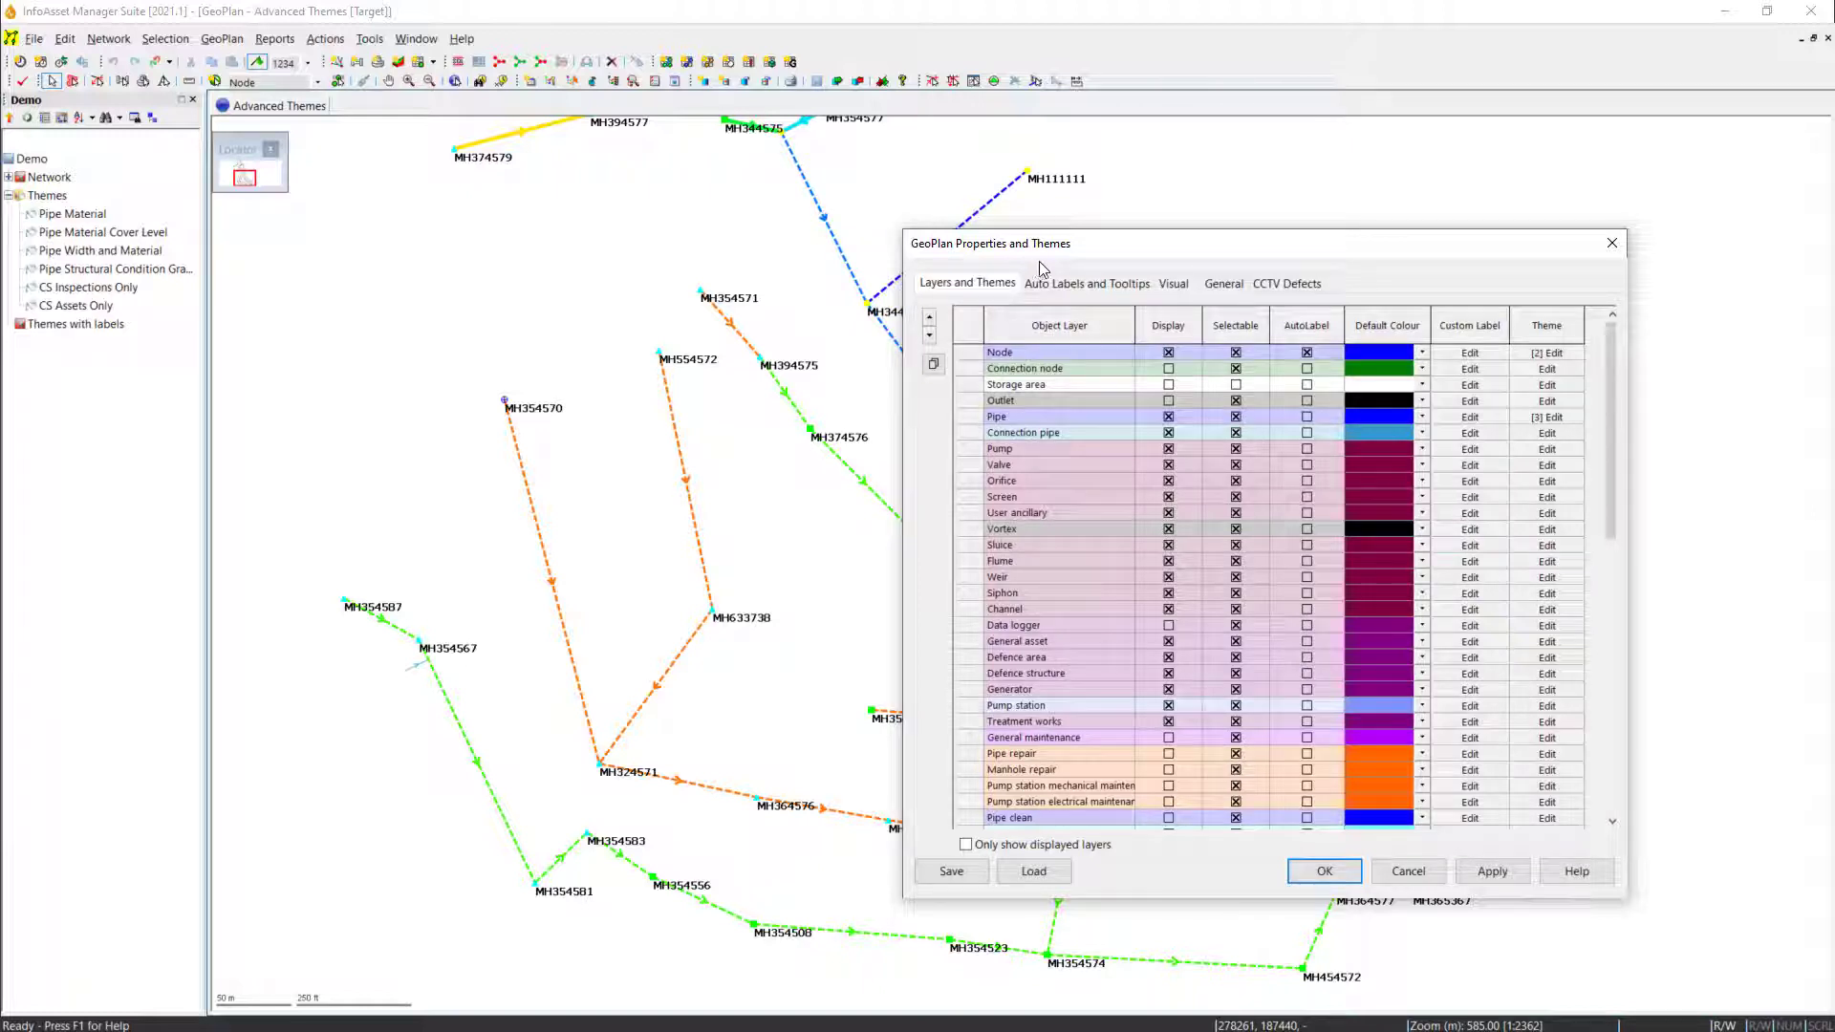
- Start a user label definition on Auto Labels and Tooltips with Pipe as the object type
left_click(1079, 286)
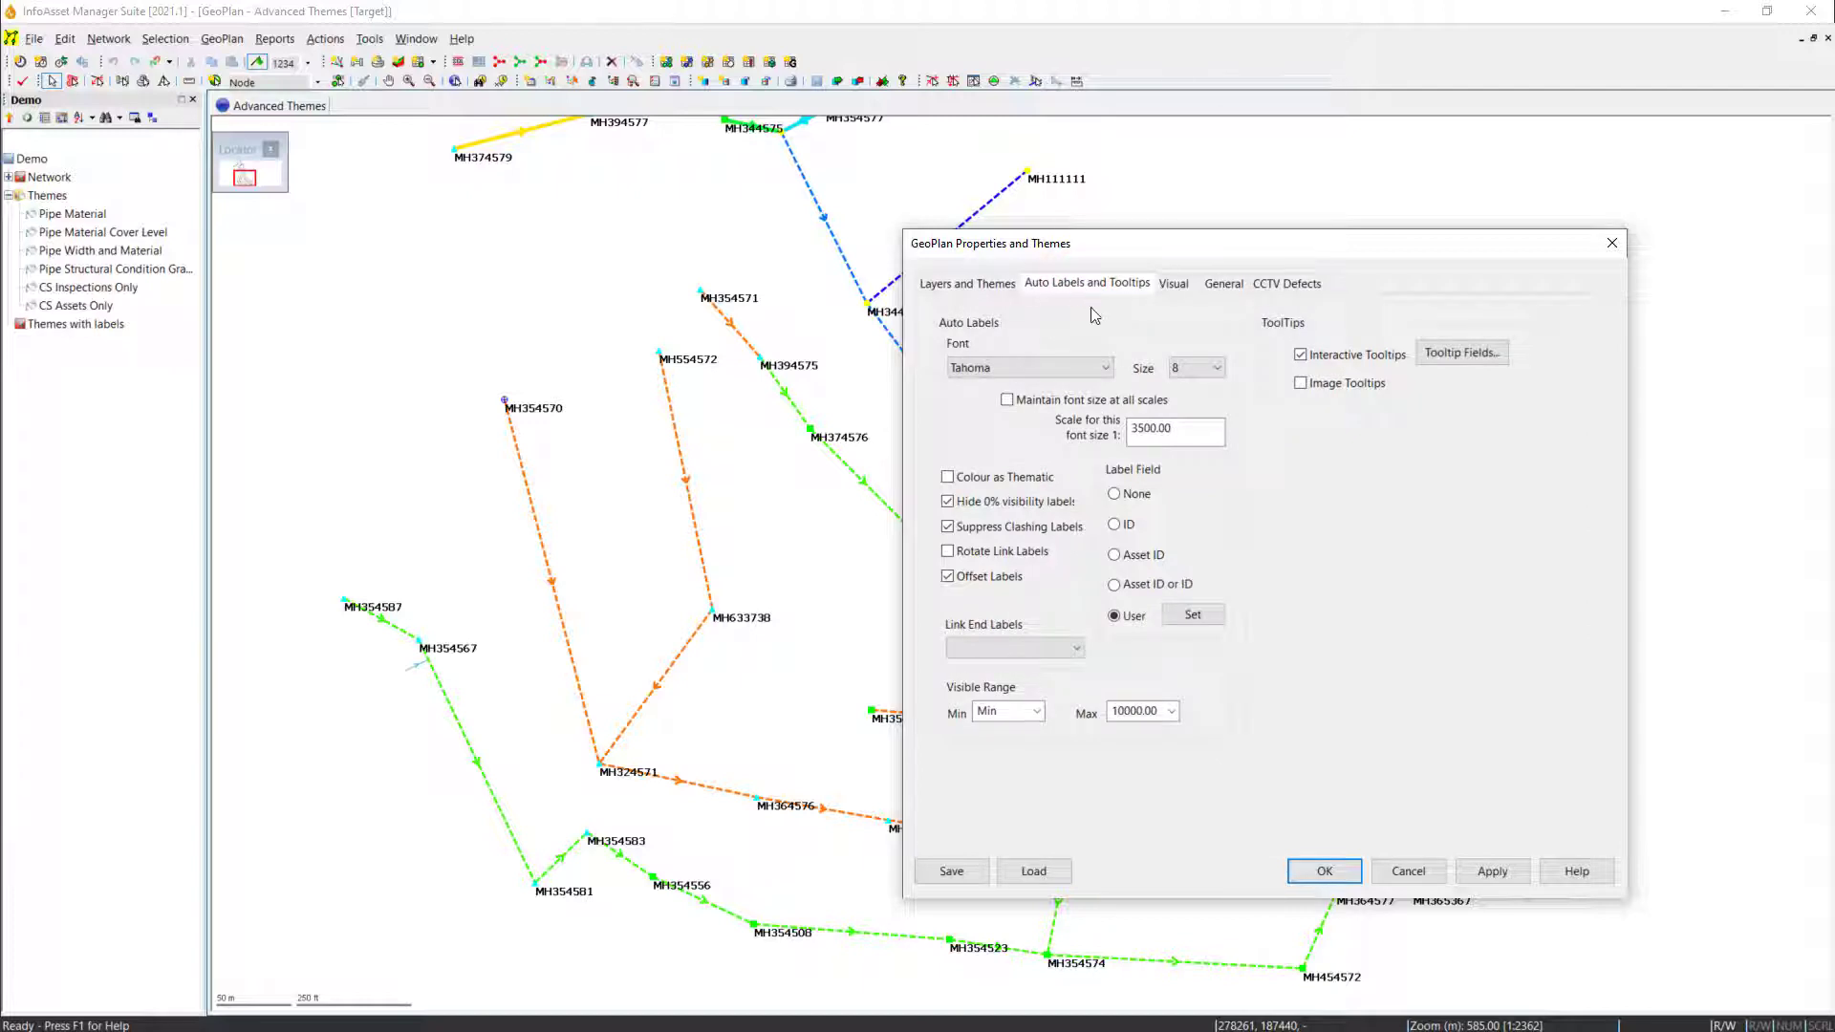
left_click(1196, 617)
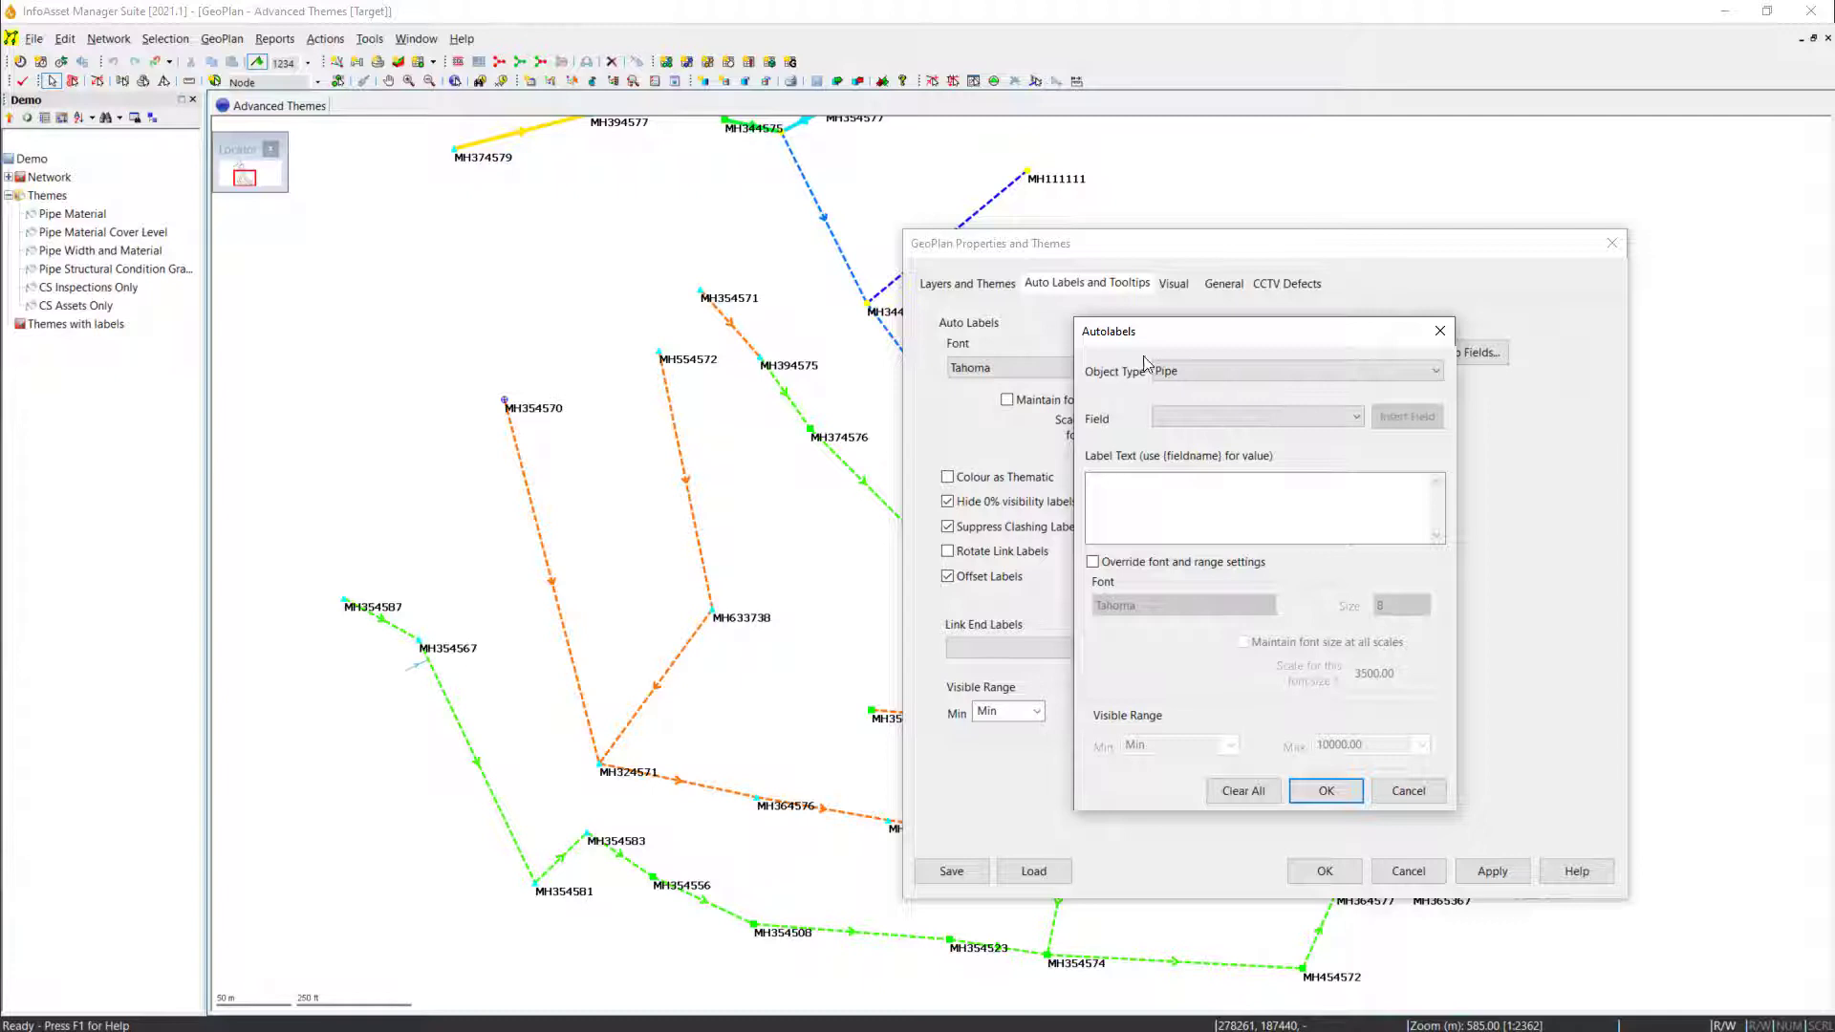
left_click(1195, 370)
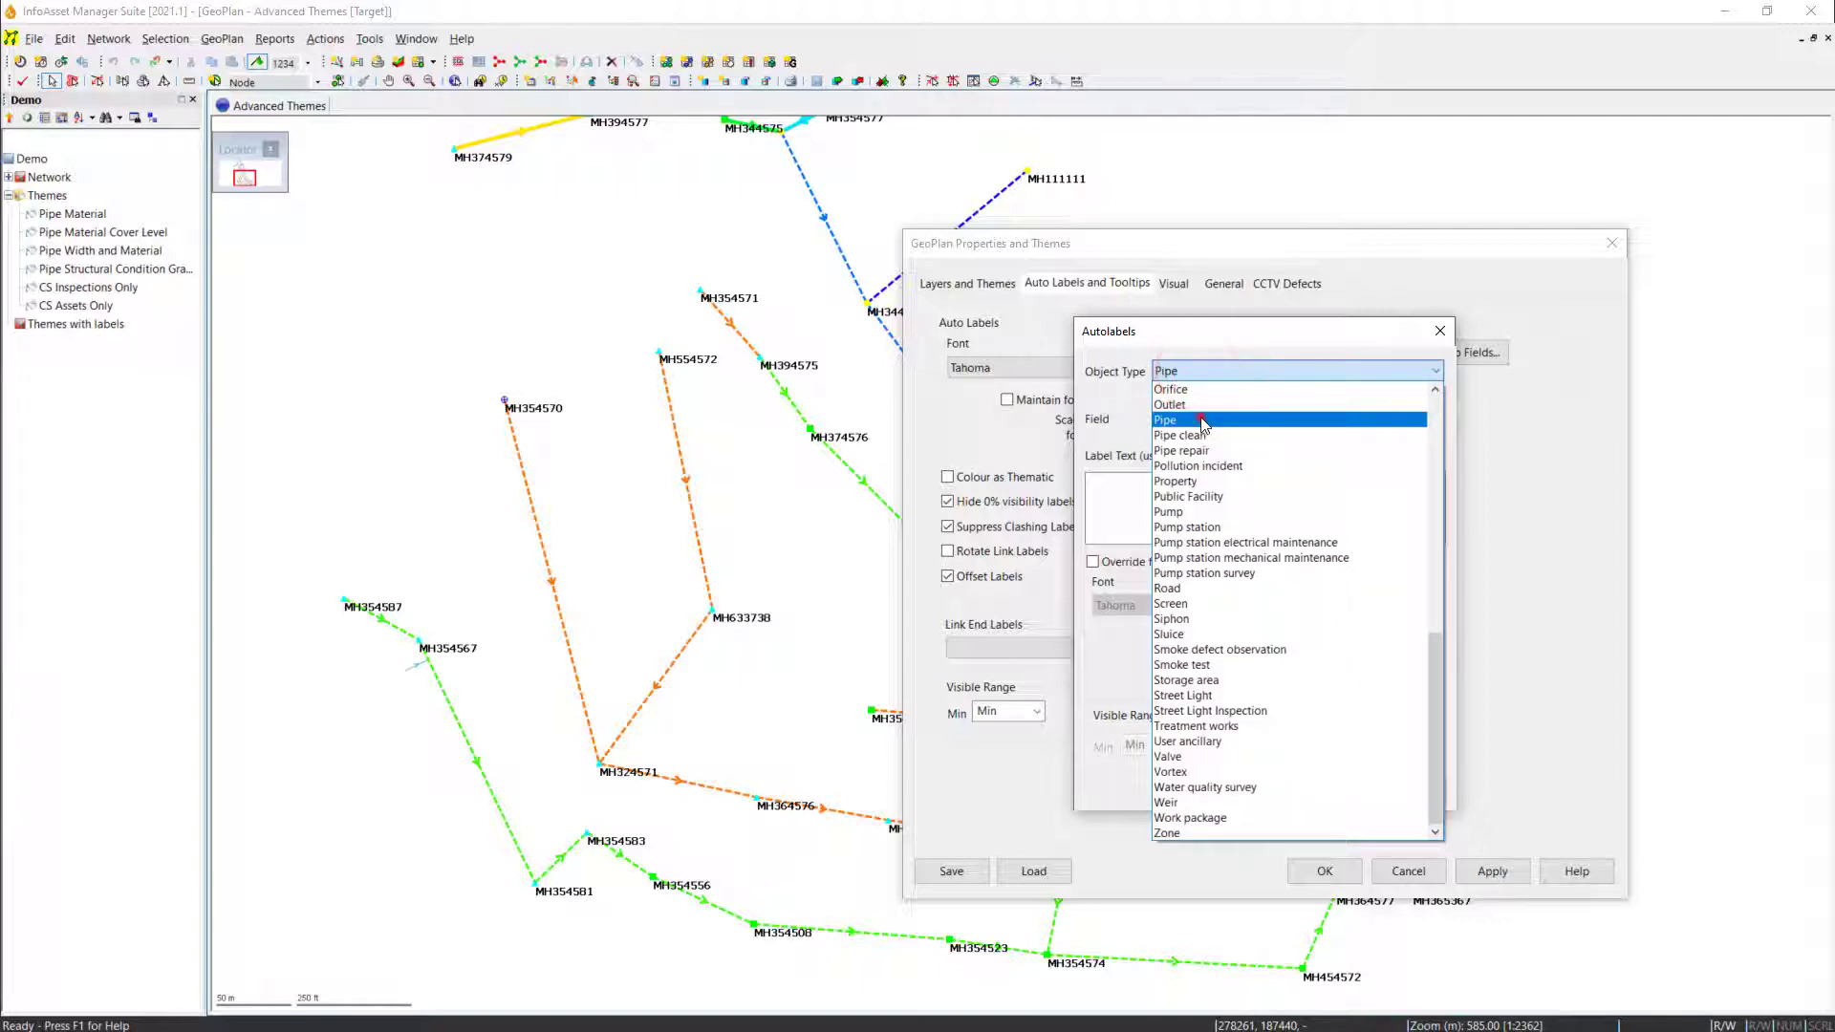
left_click(1200, 418)
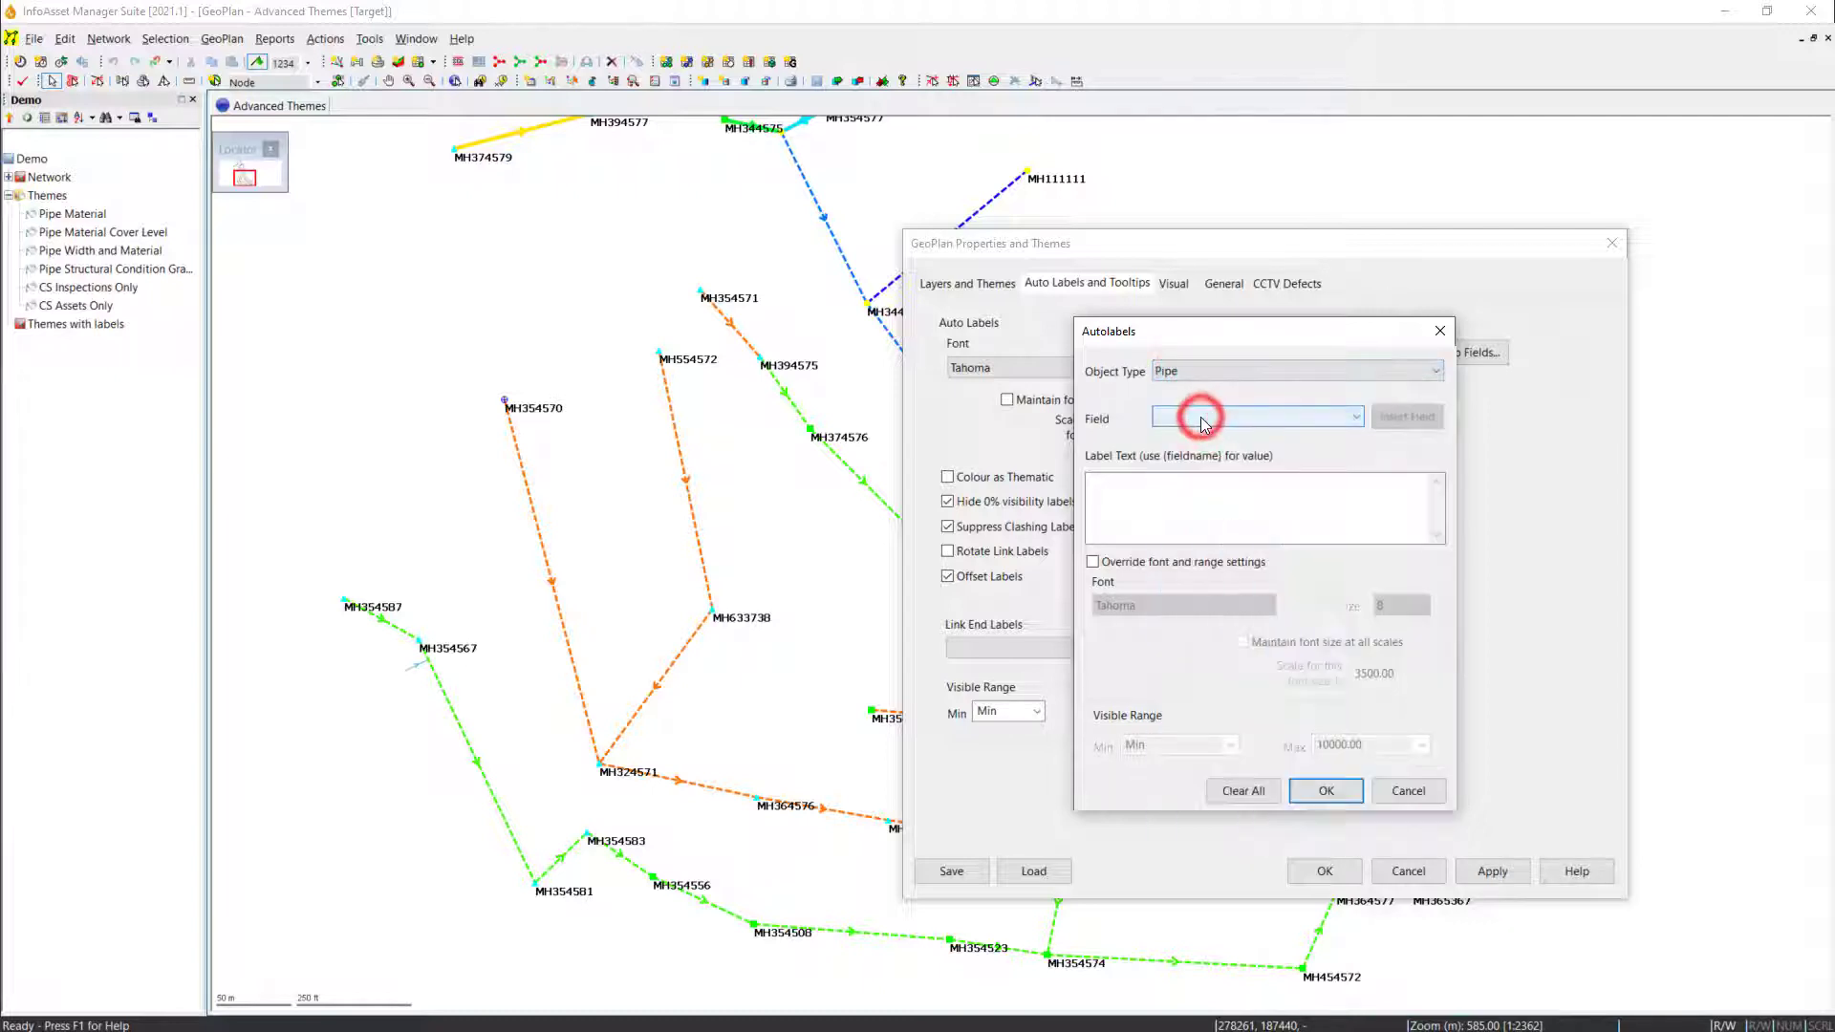
- Build the pipe label text {width}-{pipe_material} and confirm it
left_click(1357, 417)
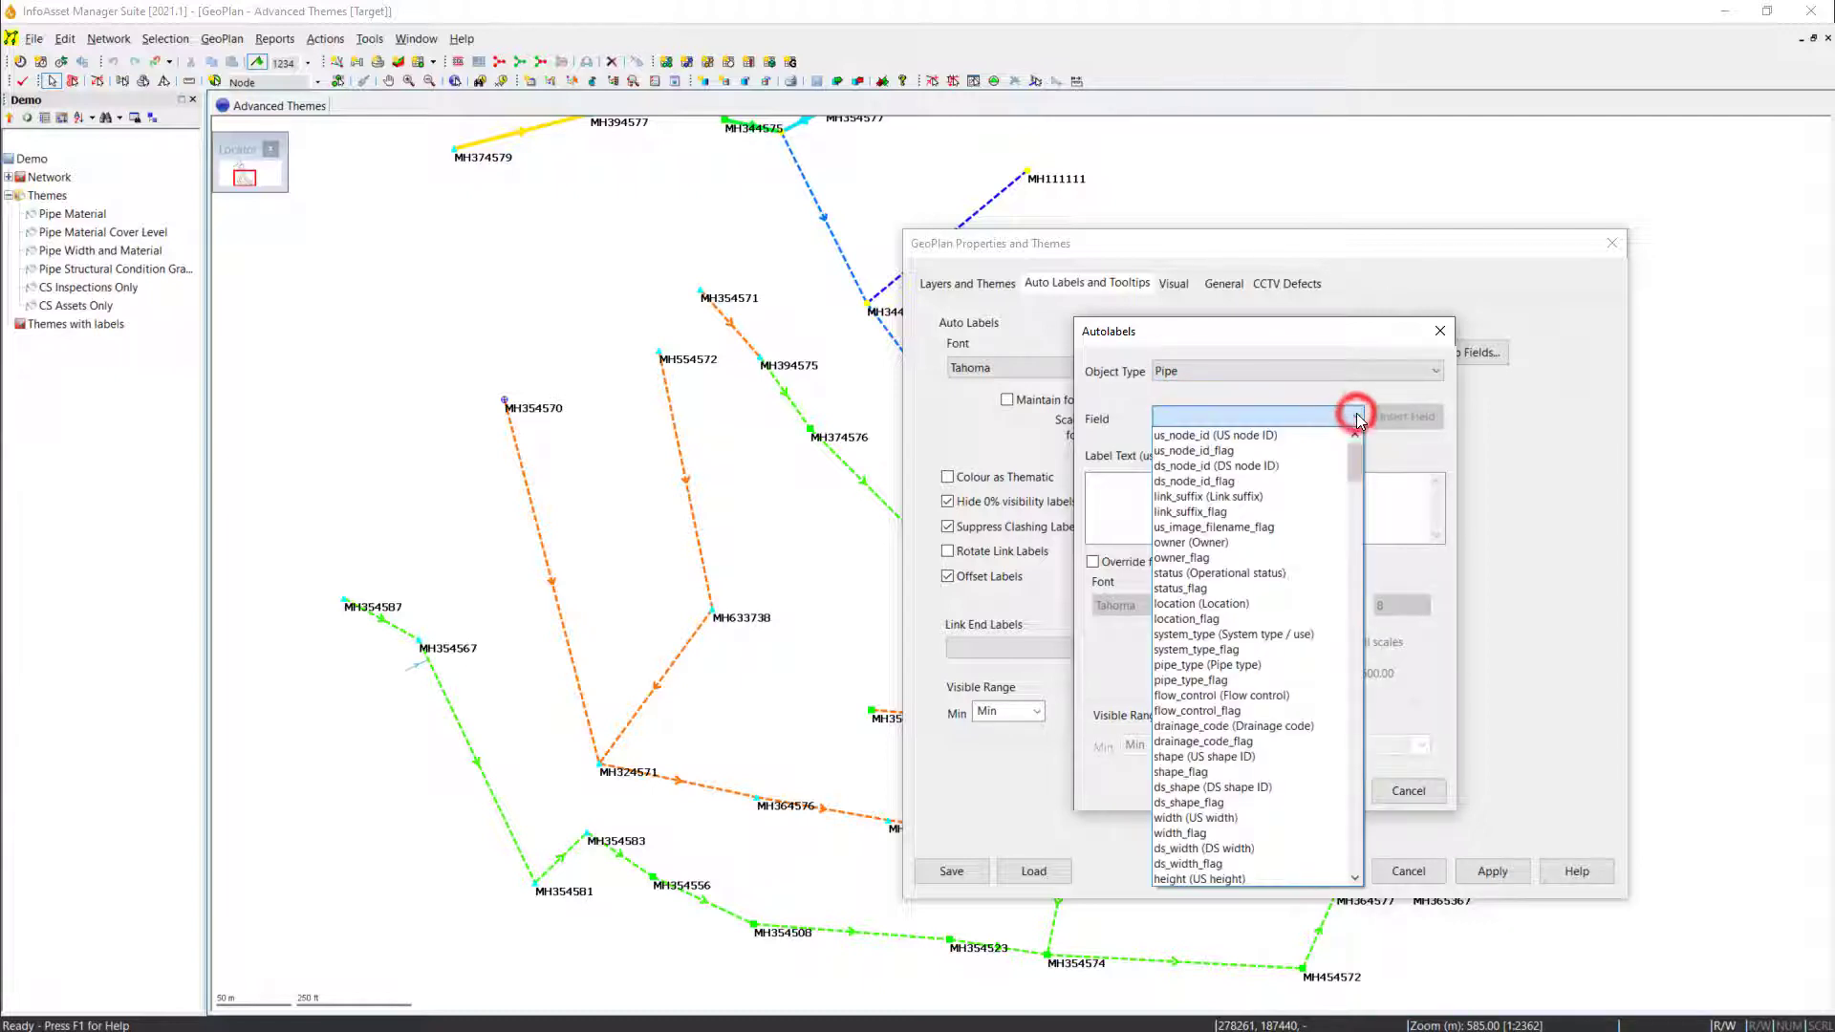
left_click(1289, 819)
left_click(1405, 417)
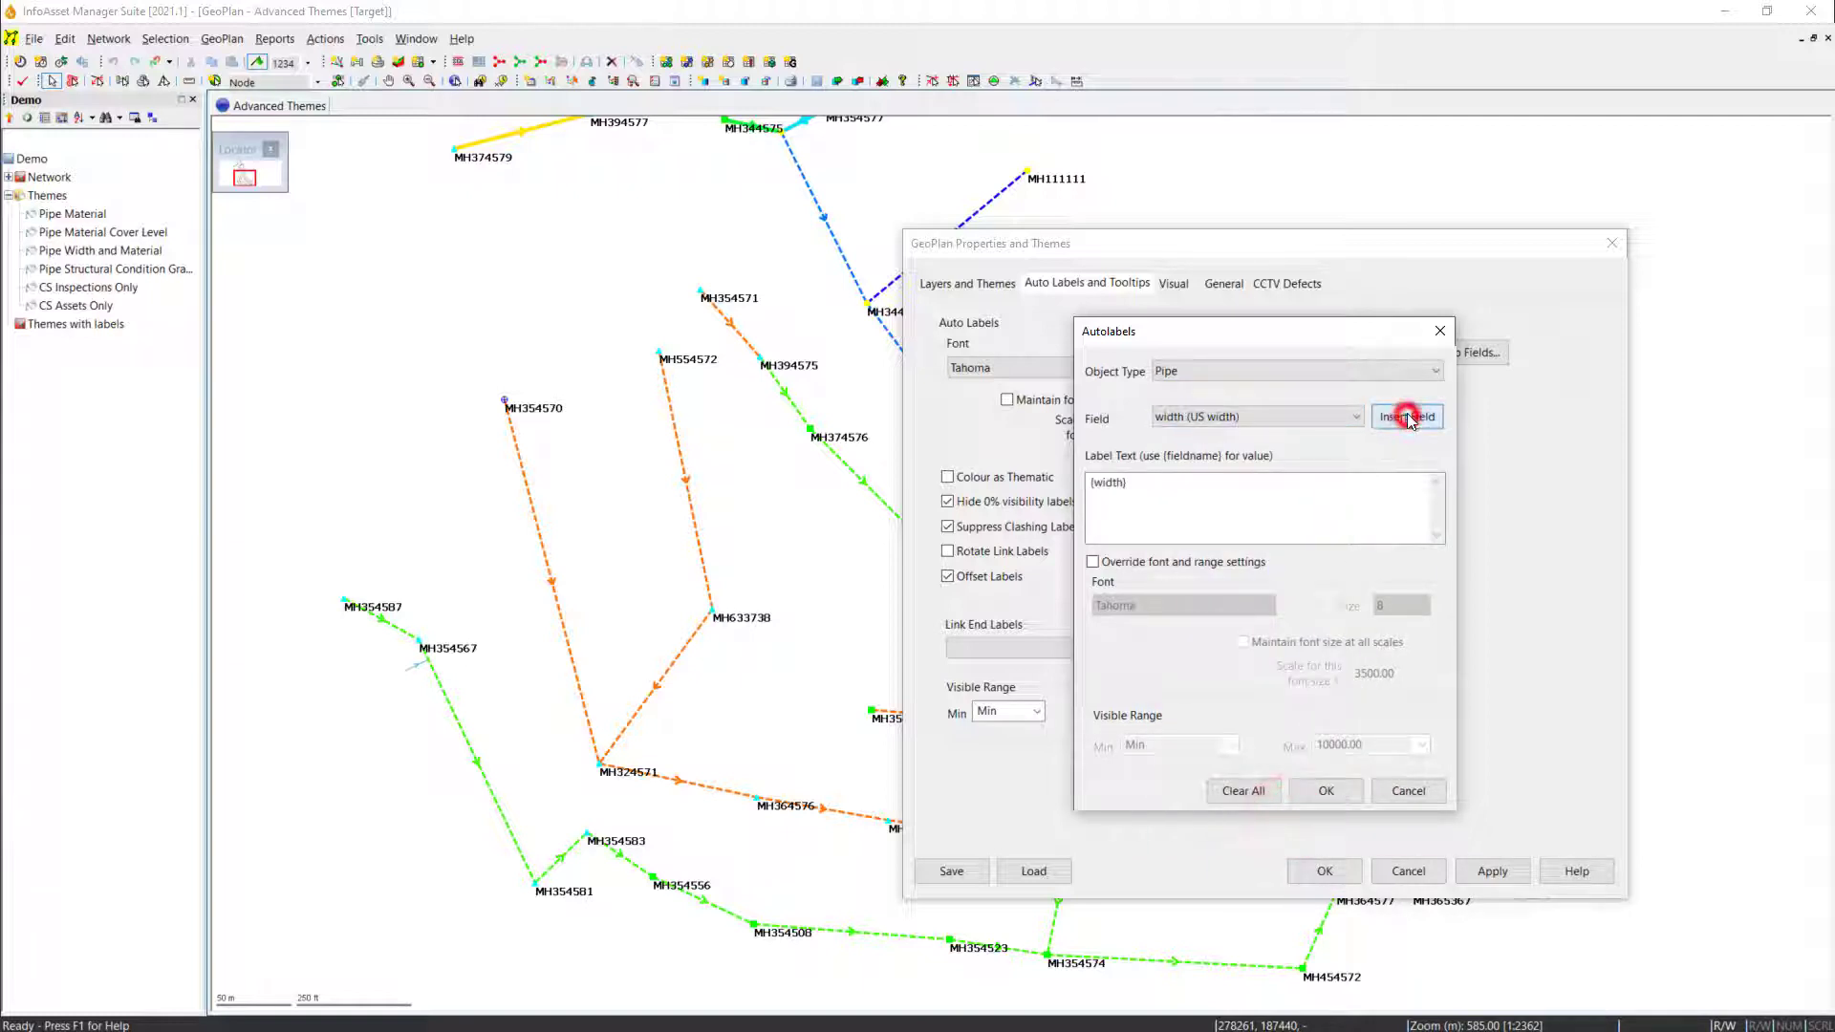
left_click(1222, 492)
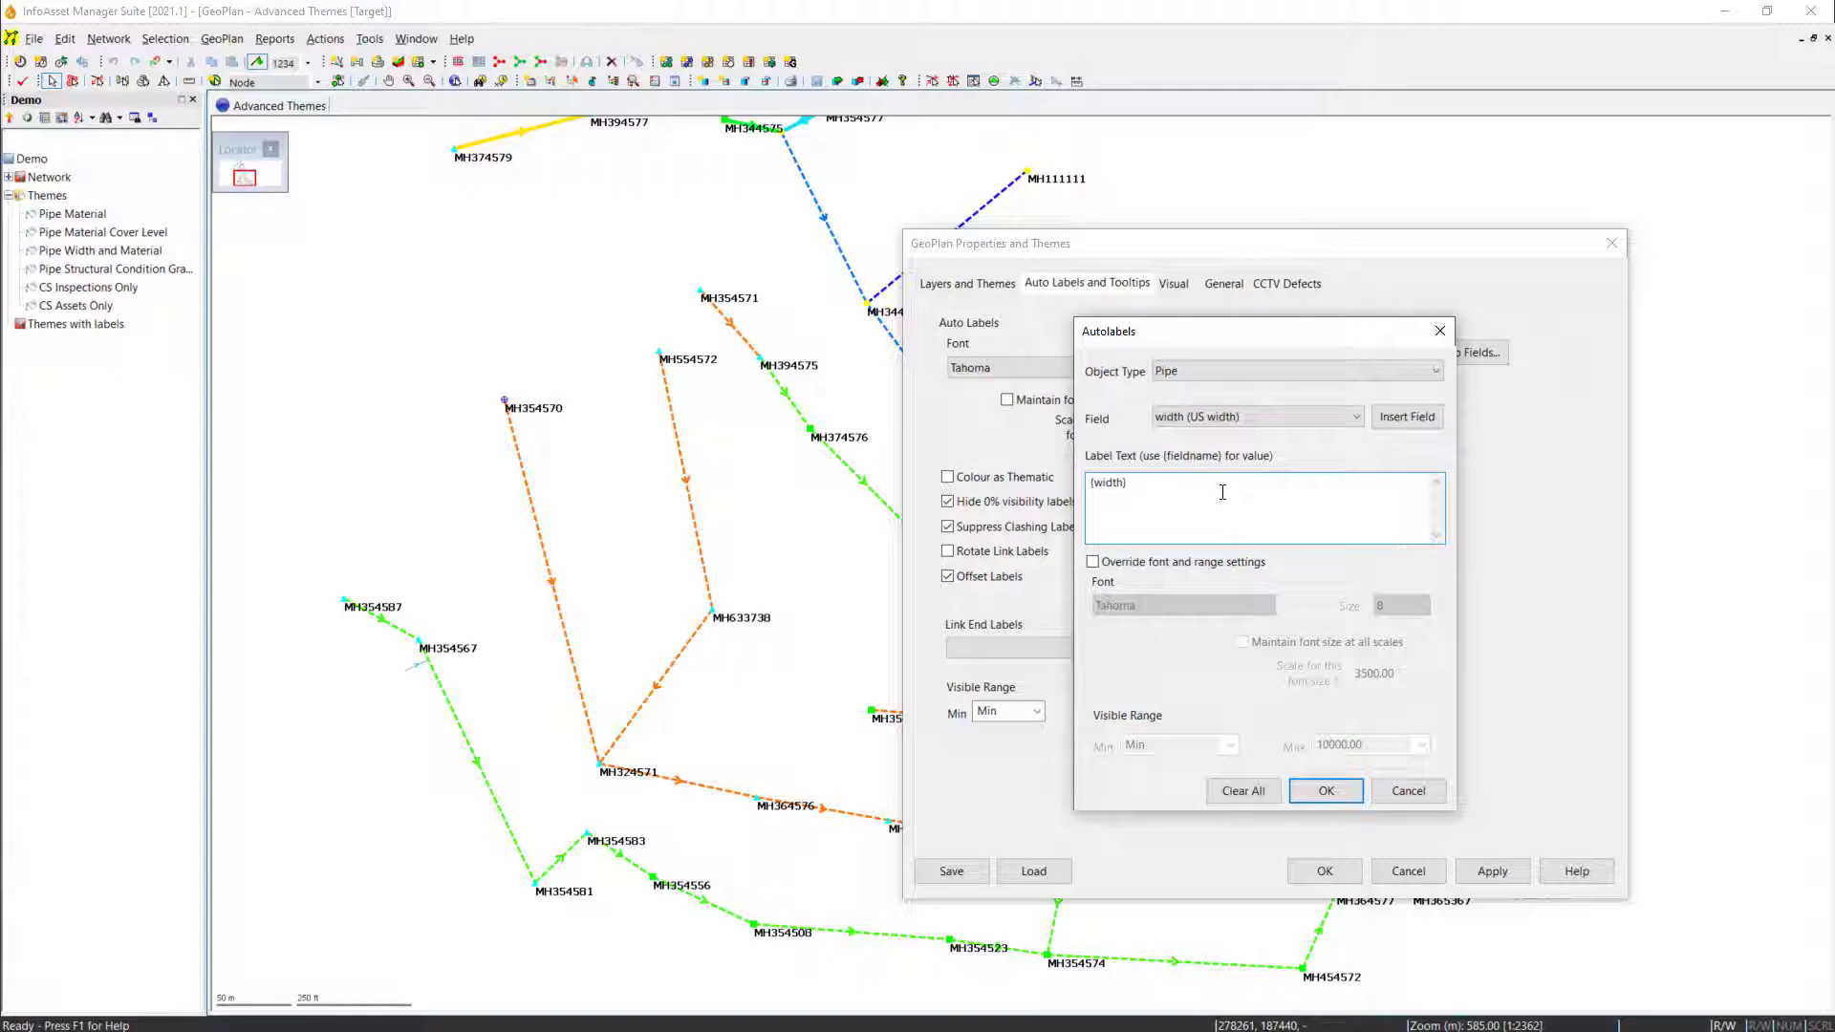
type("-")
left_click(1357, 416)
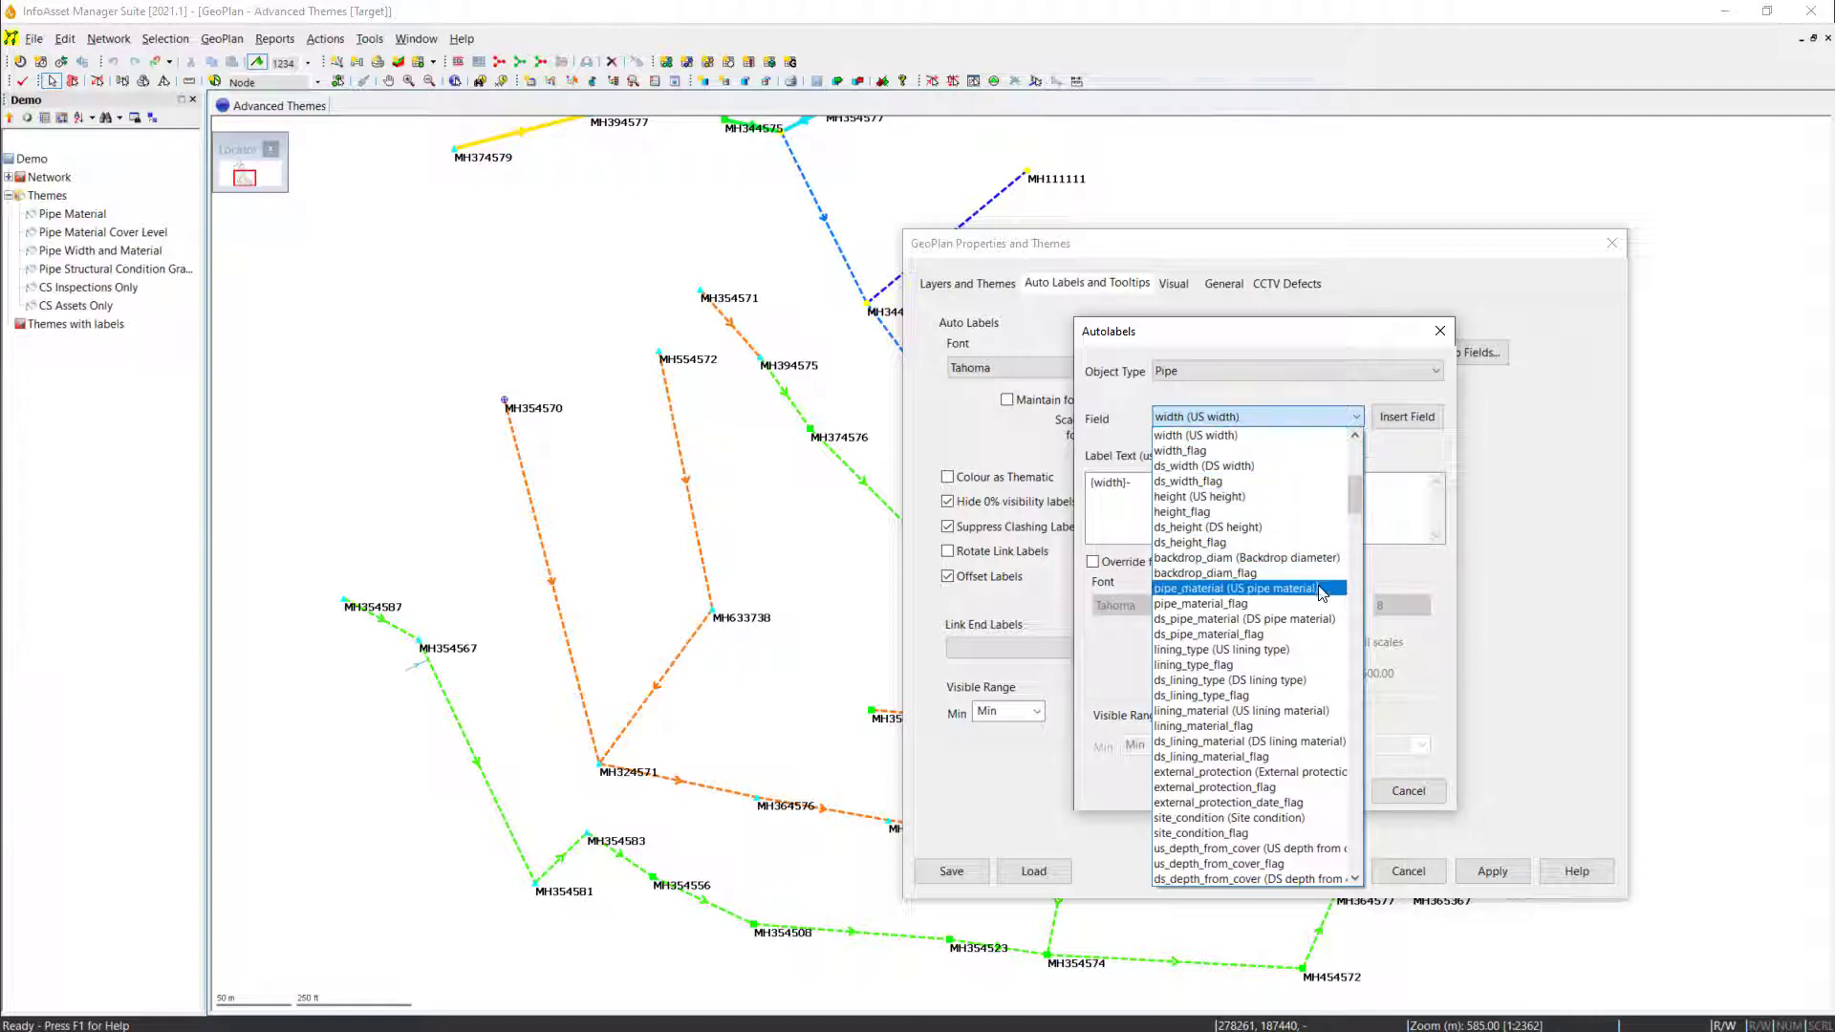
left_click(1314, 588)
left_click(1406, 417)
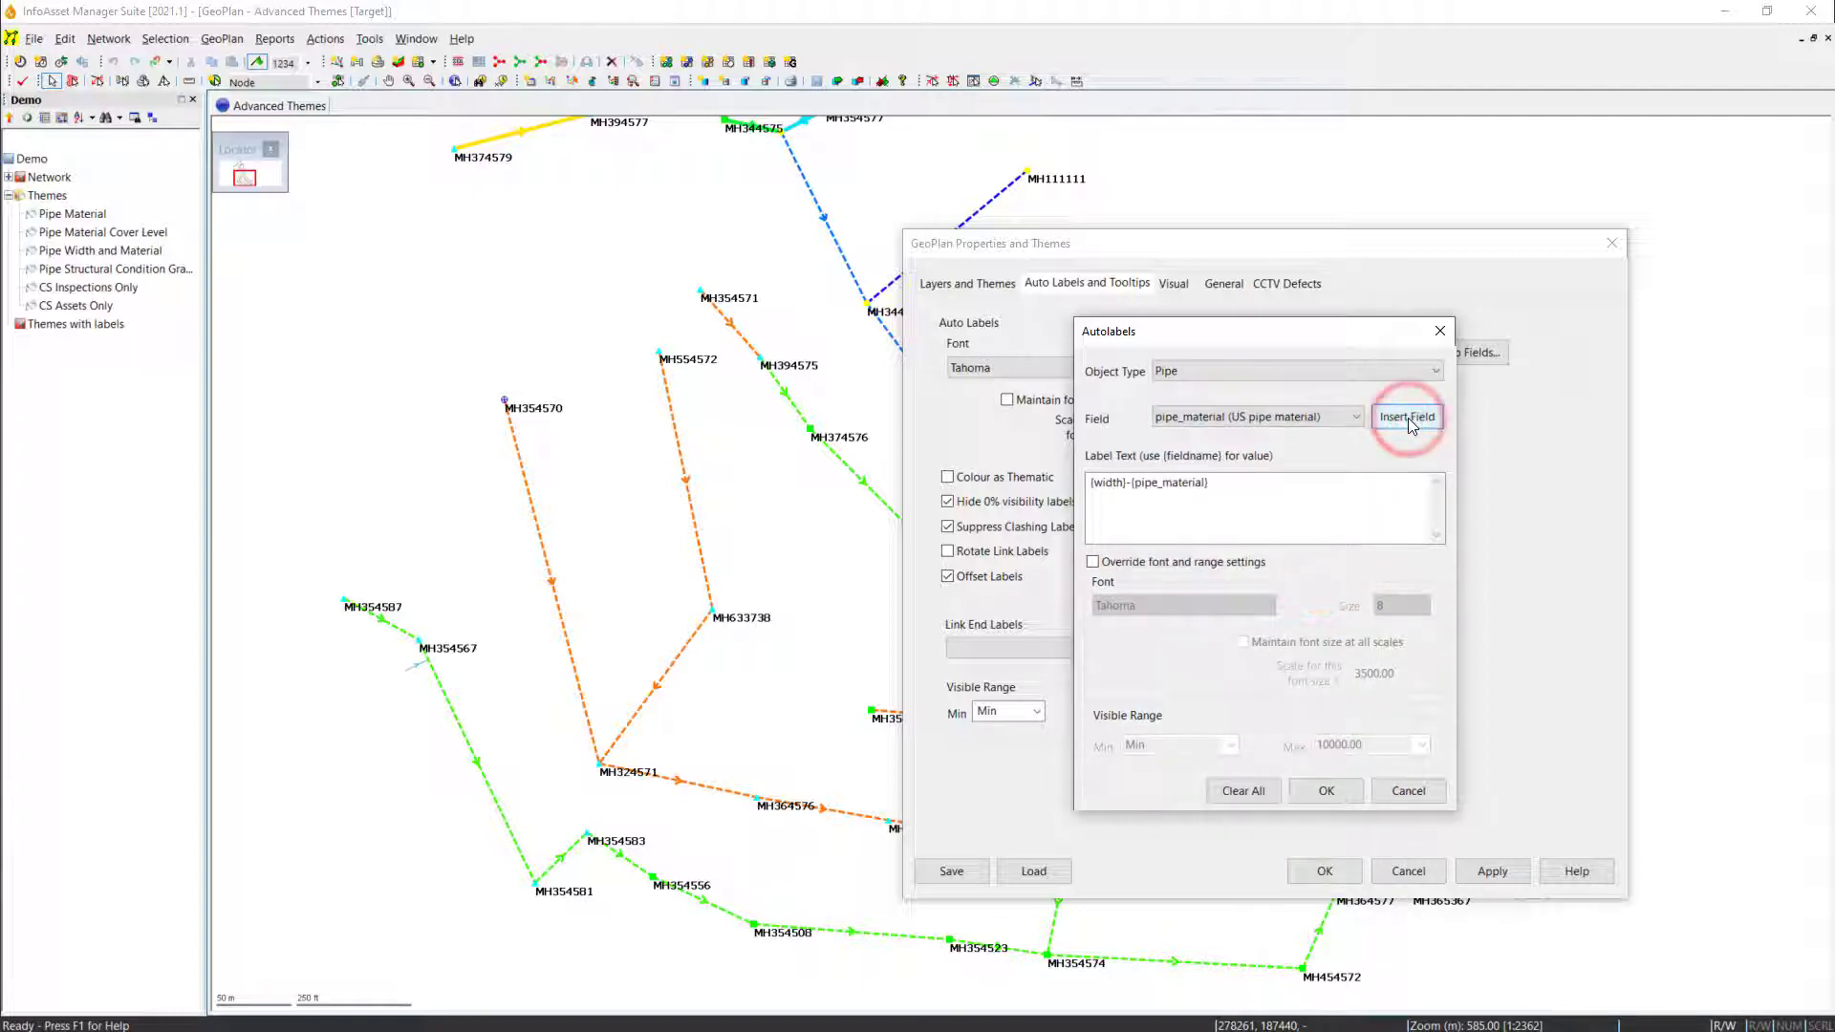
left_click(1336, 789)
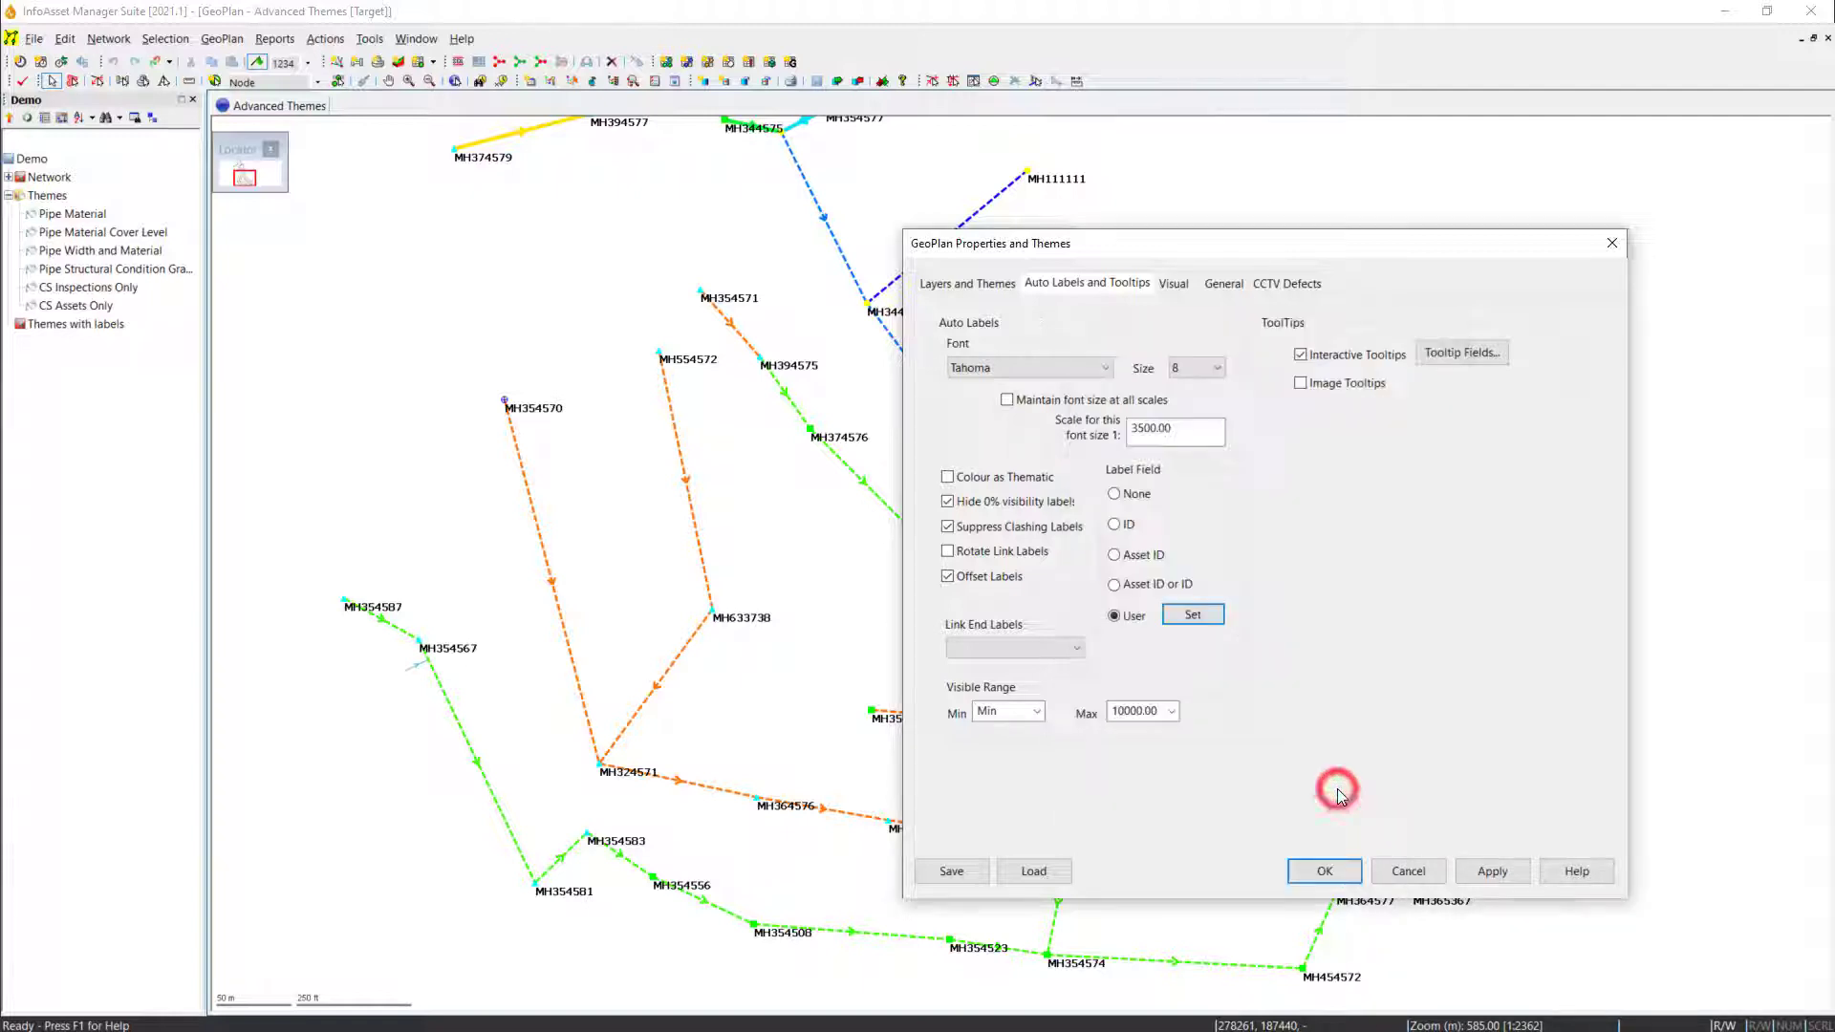
- Enable Pipe AutoLabel on Layers and Themes so labels like 225-CP appear
left_click(967, 283)
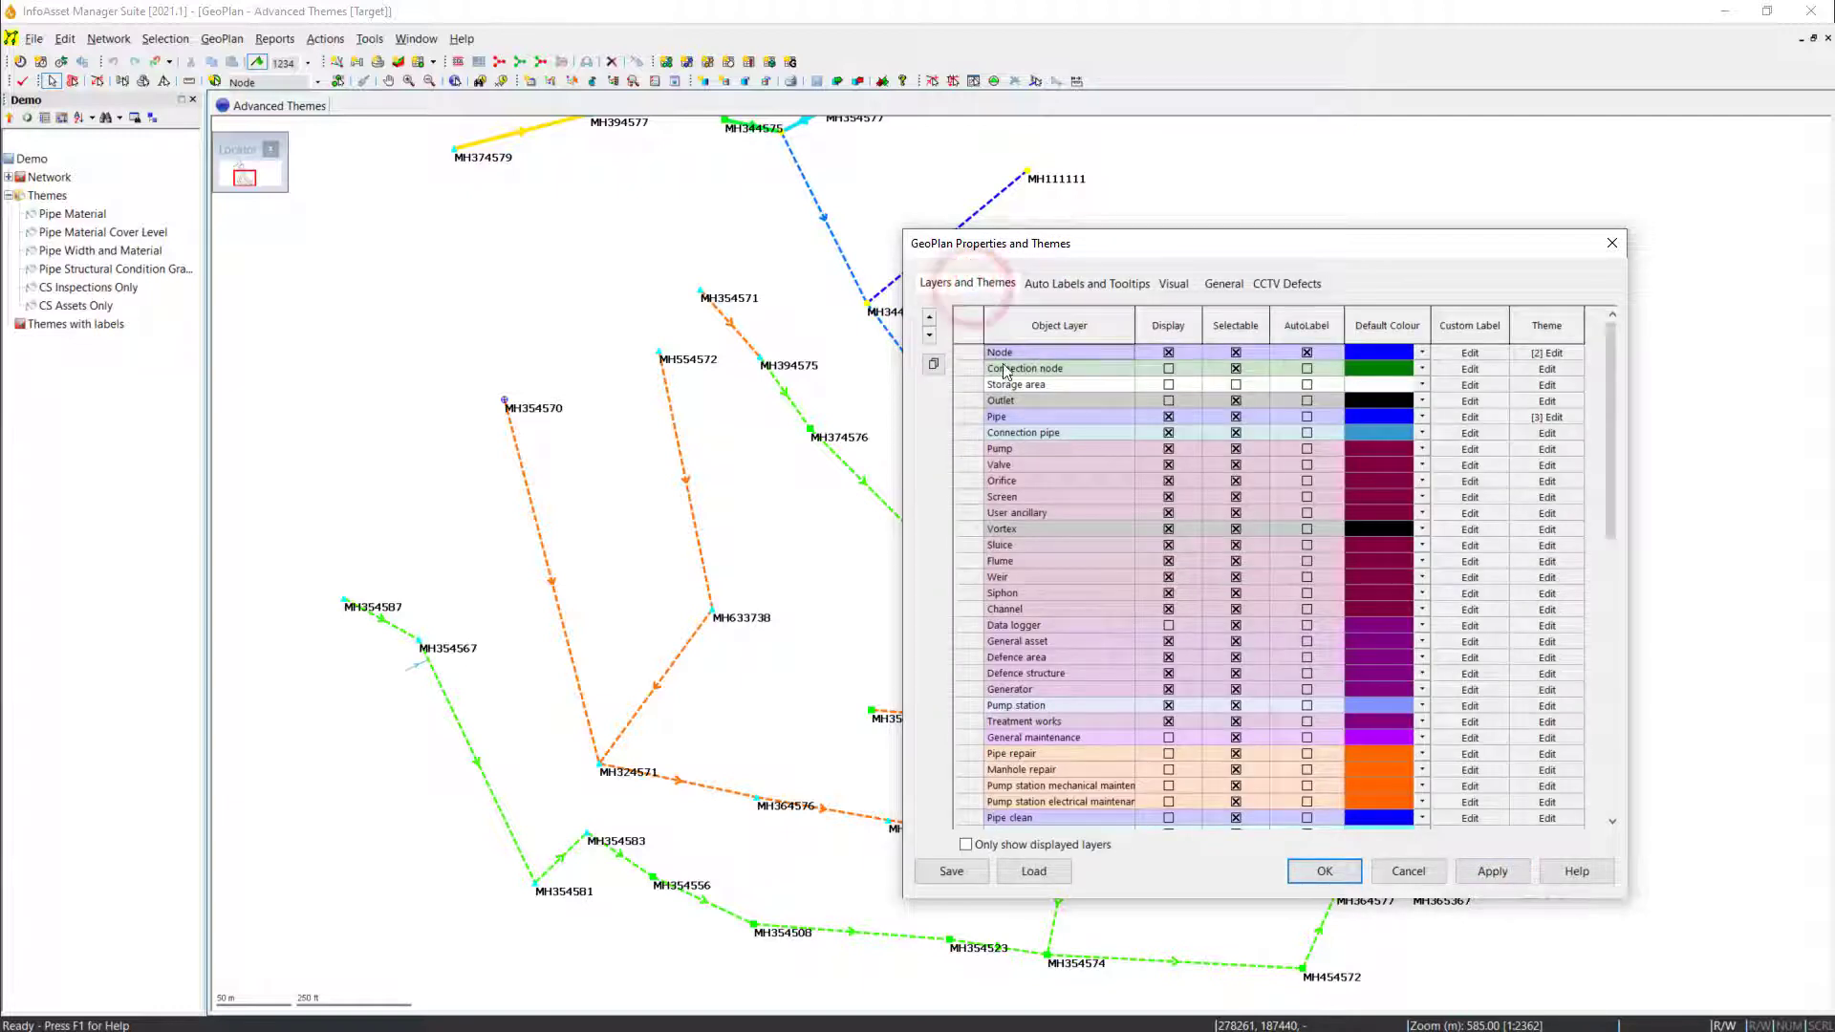
left_click(1306, 418)
left_click(1496, 870)
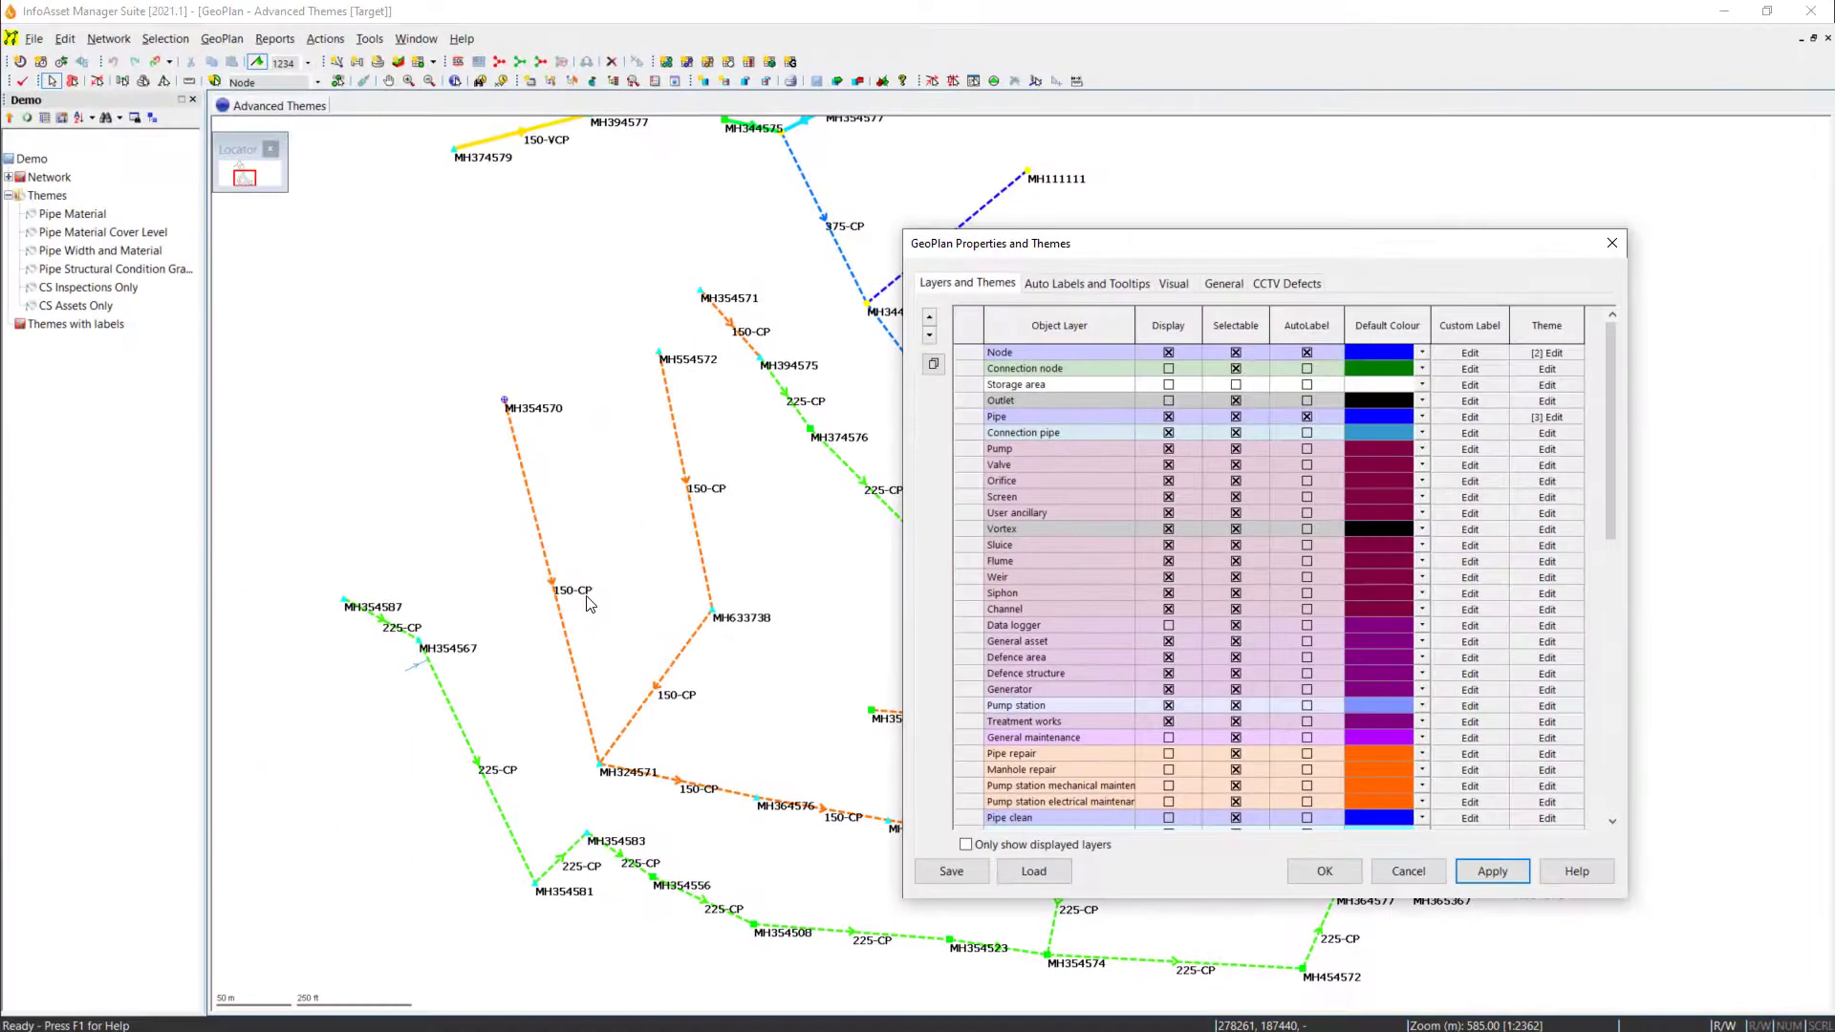
- Turn on Colour as Thematic so labels match their theme colours
left_click(1106, 284)
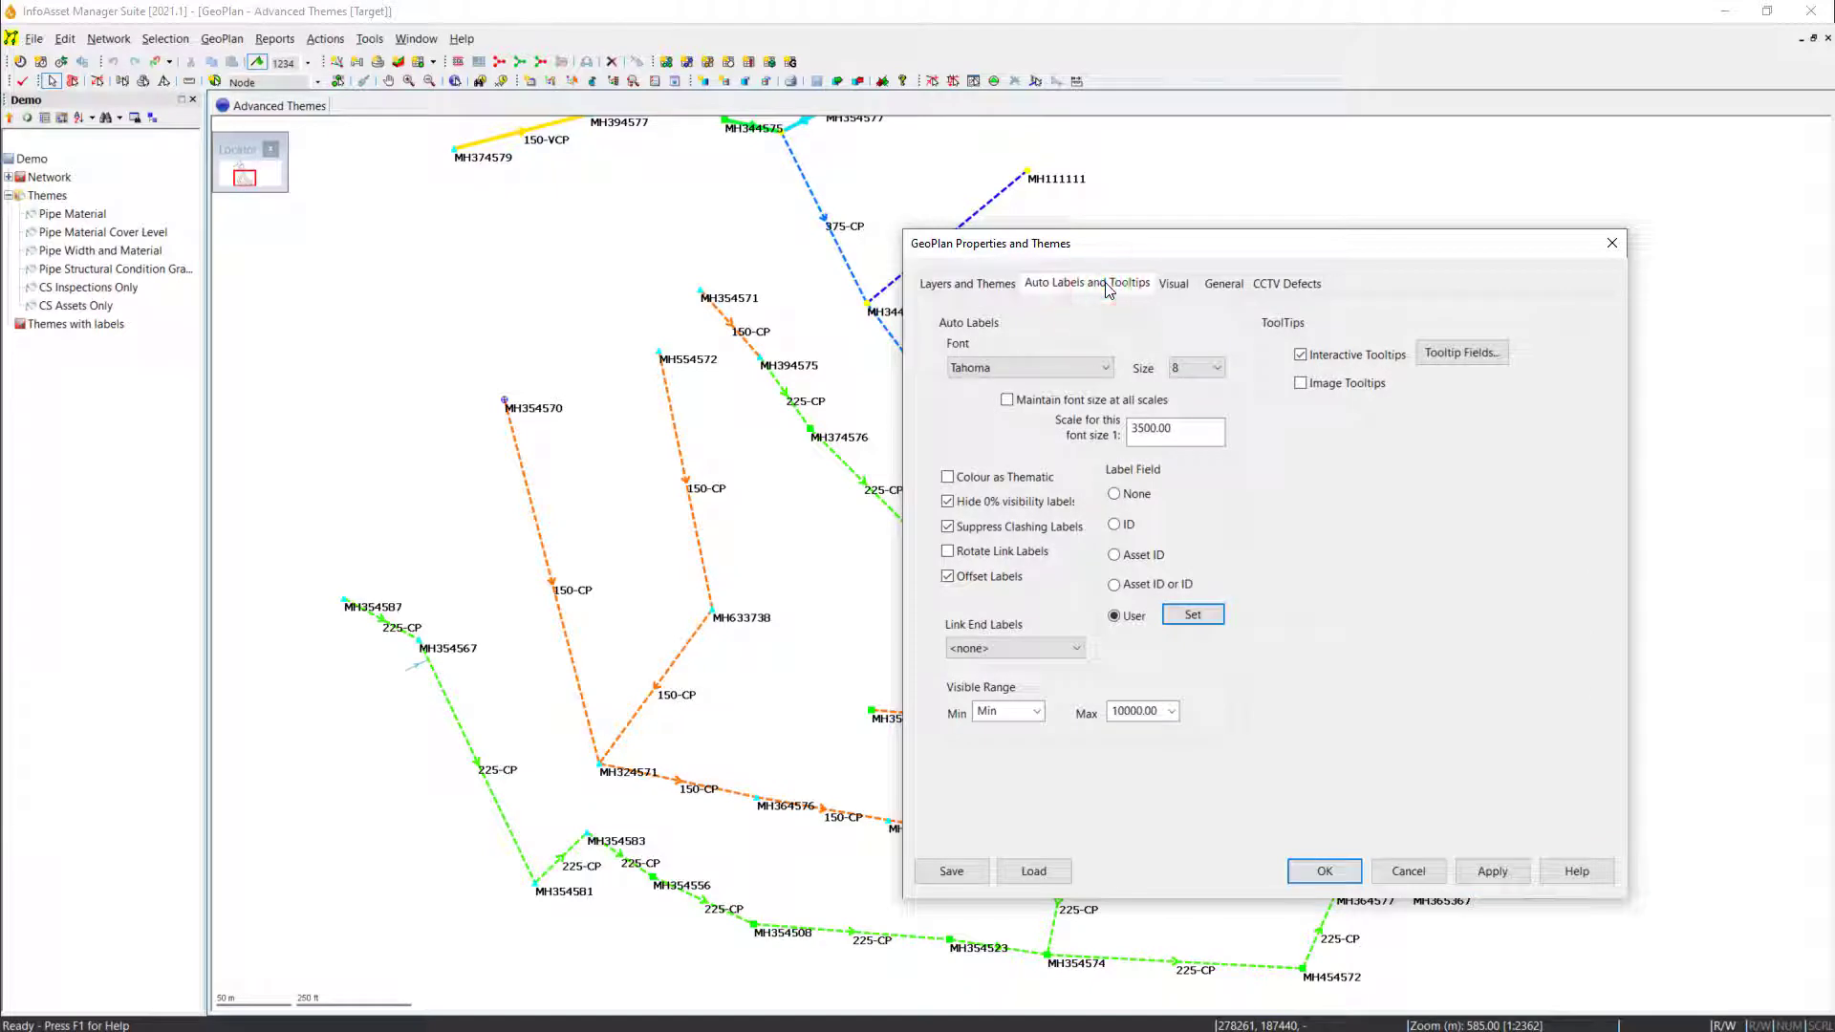
left_click(947, 477)
left_click(1492, 870)
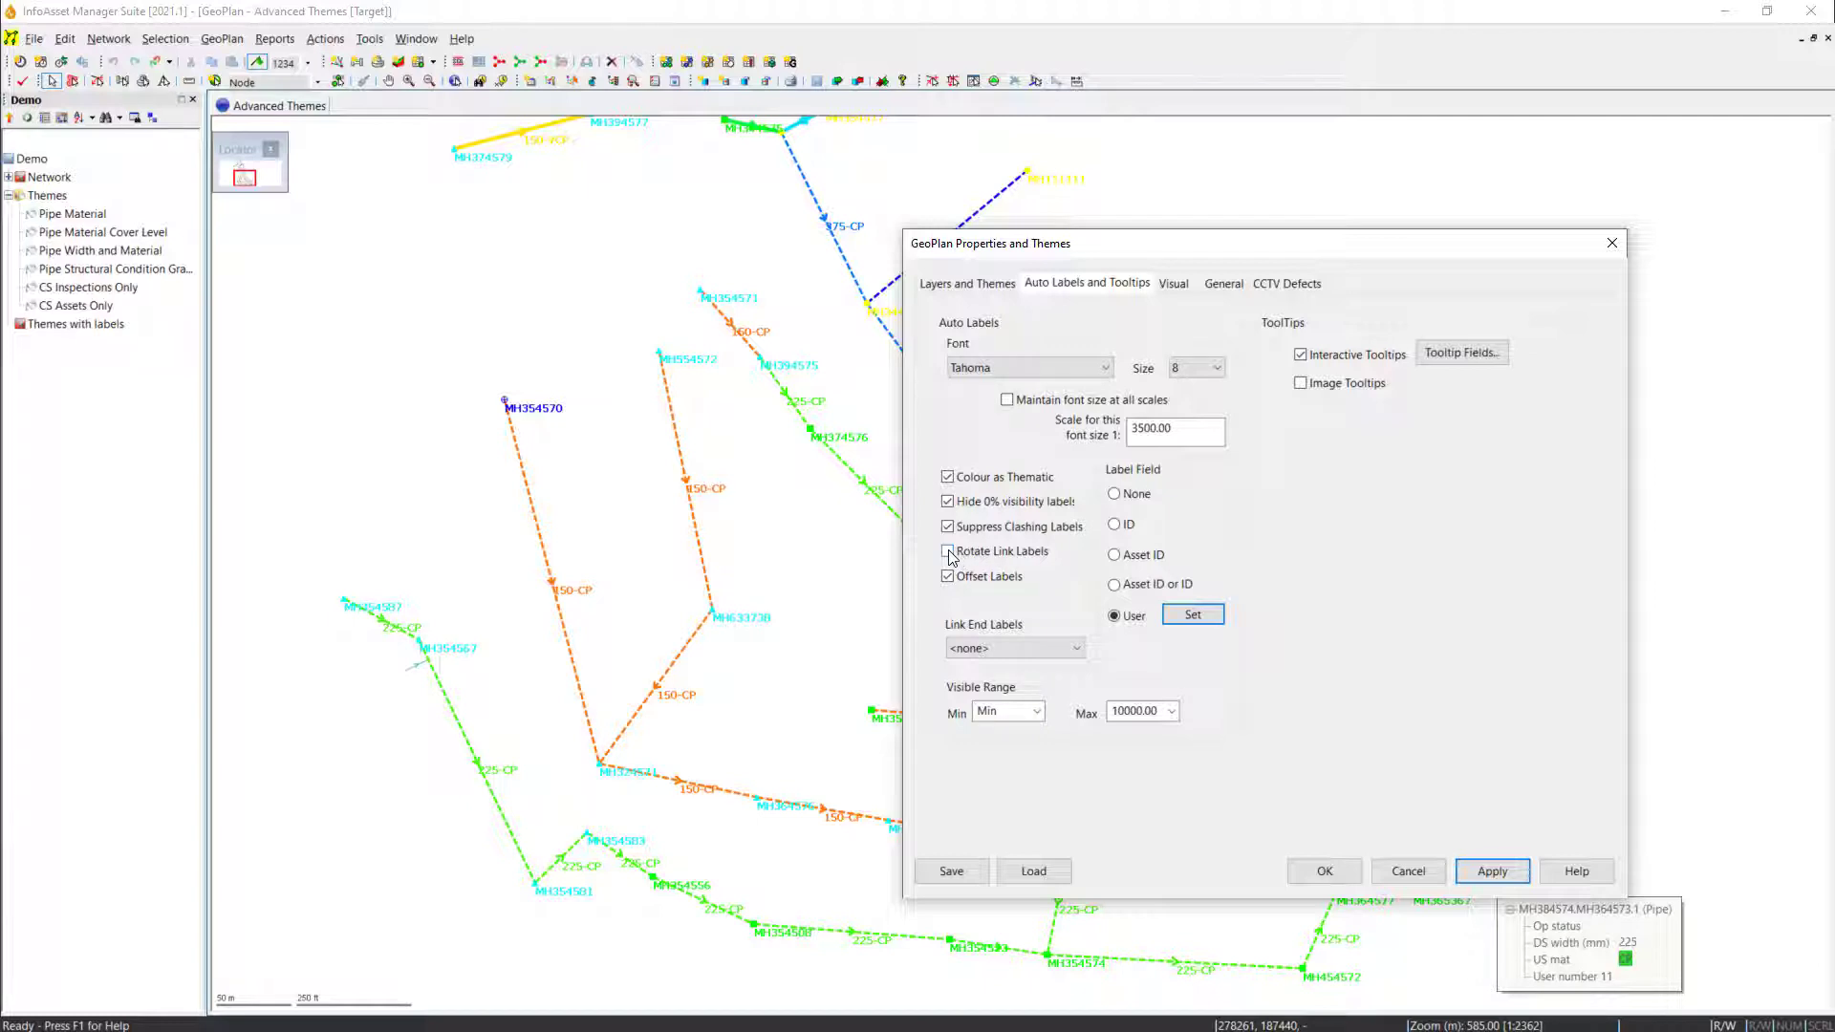
- Rotate pipe labels along their pipes and set the auto label font size to 10
left_click(949, 552)
left_click(1491, 871)
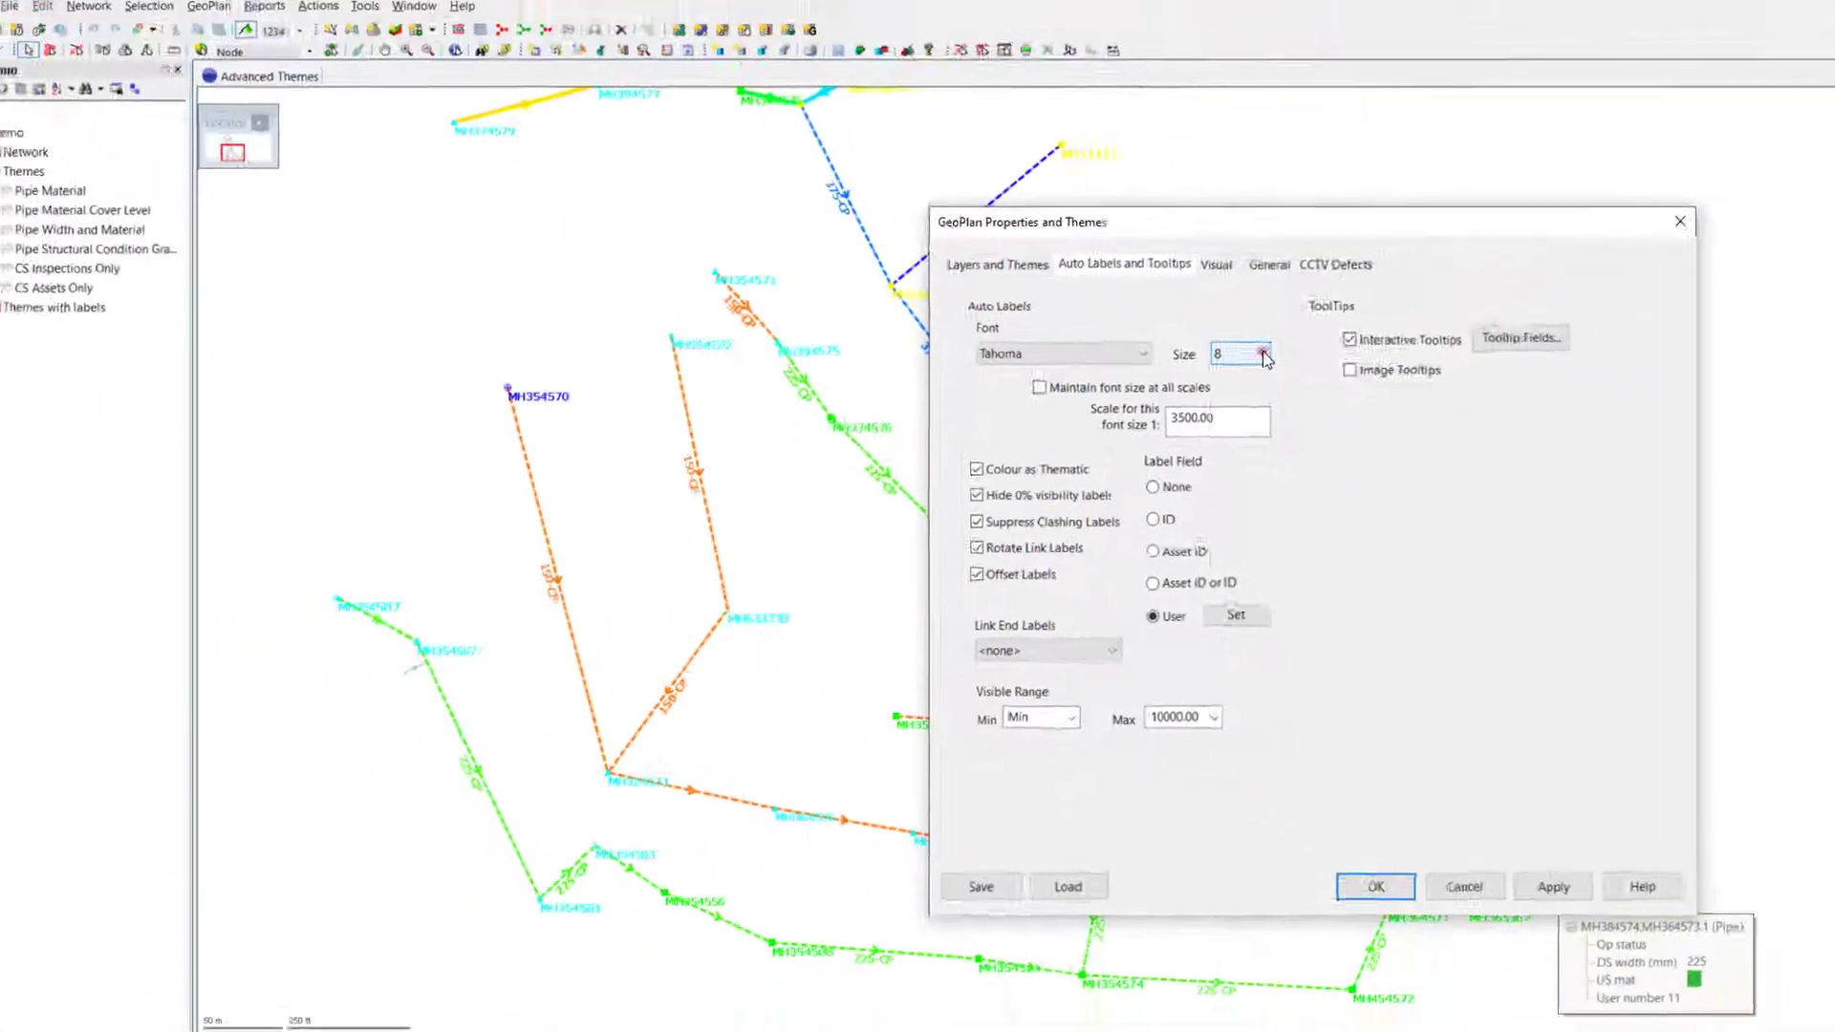
left_click(1263, 356)
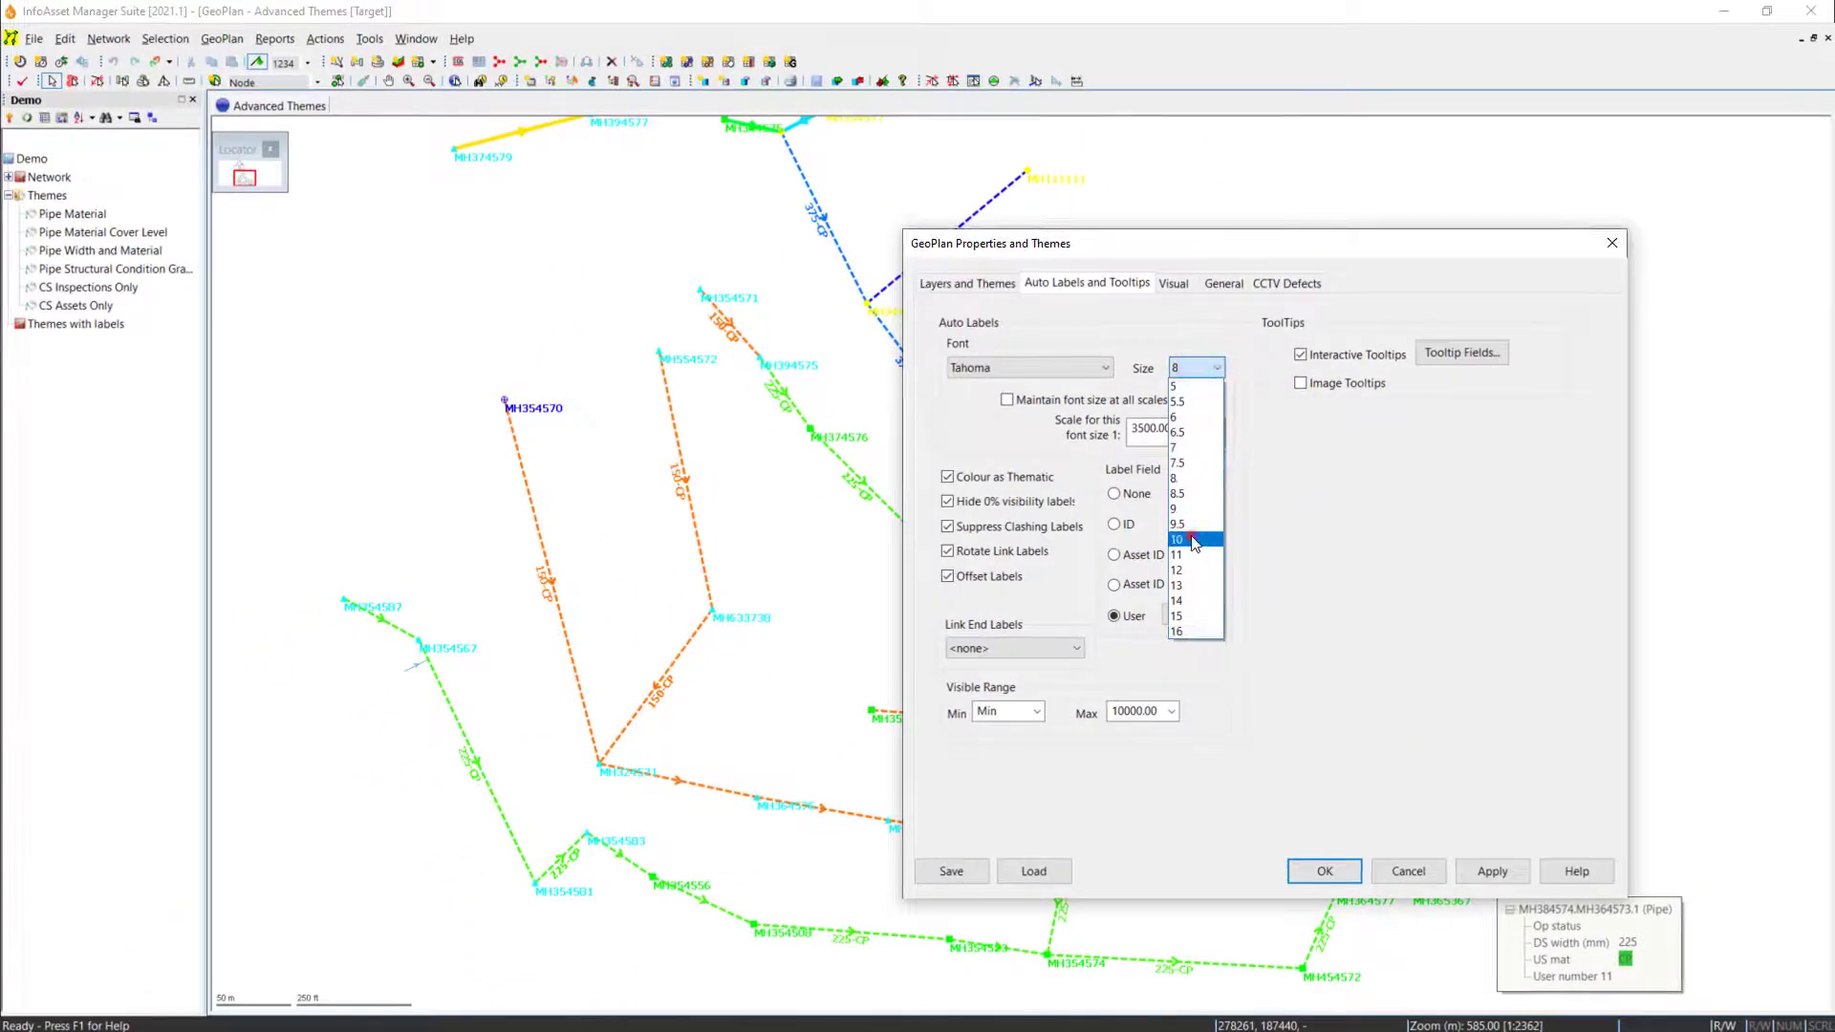
left_click(1233, 531)
left_click(1492, 871)
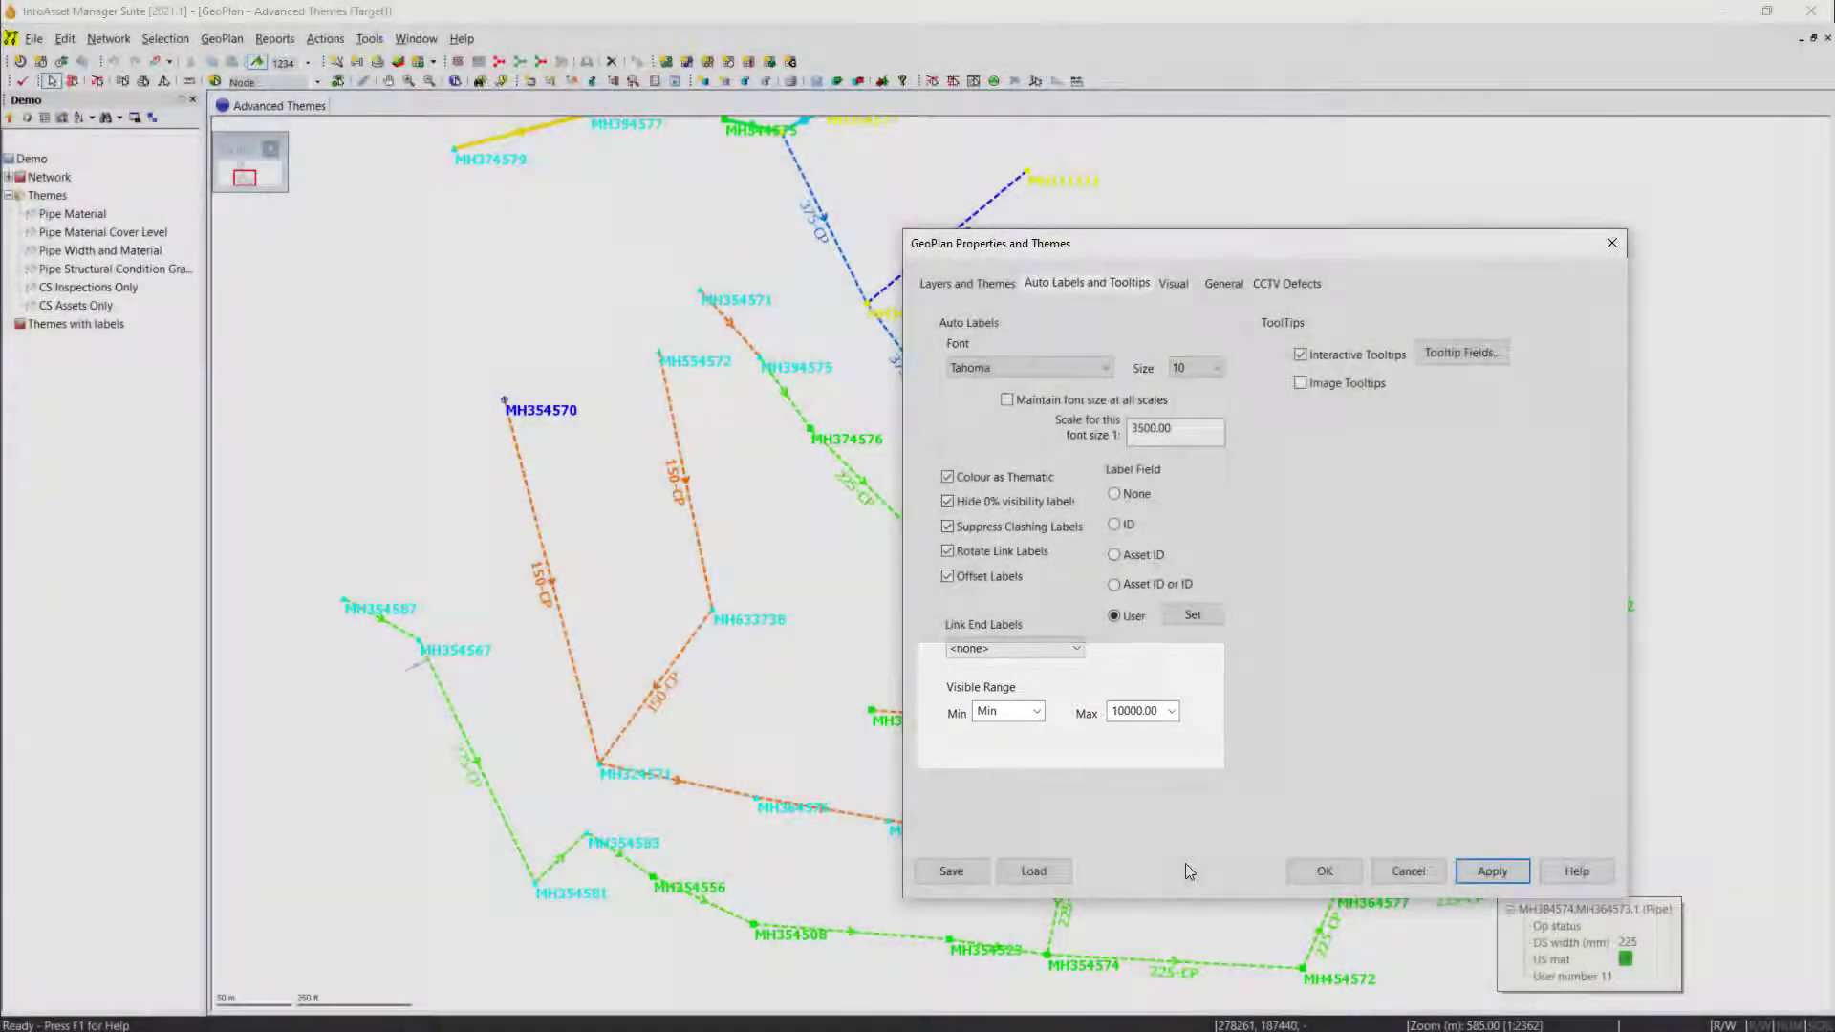
left_click(1099, 21)
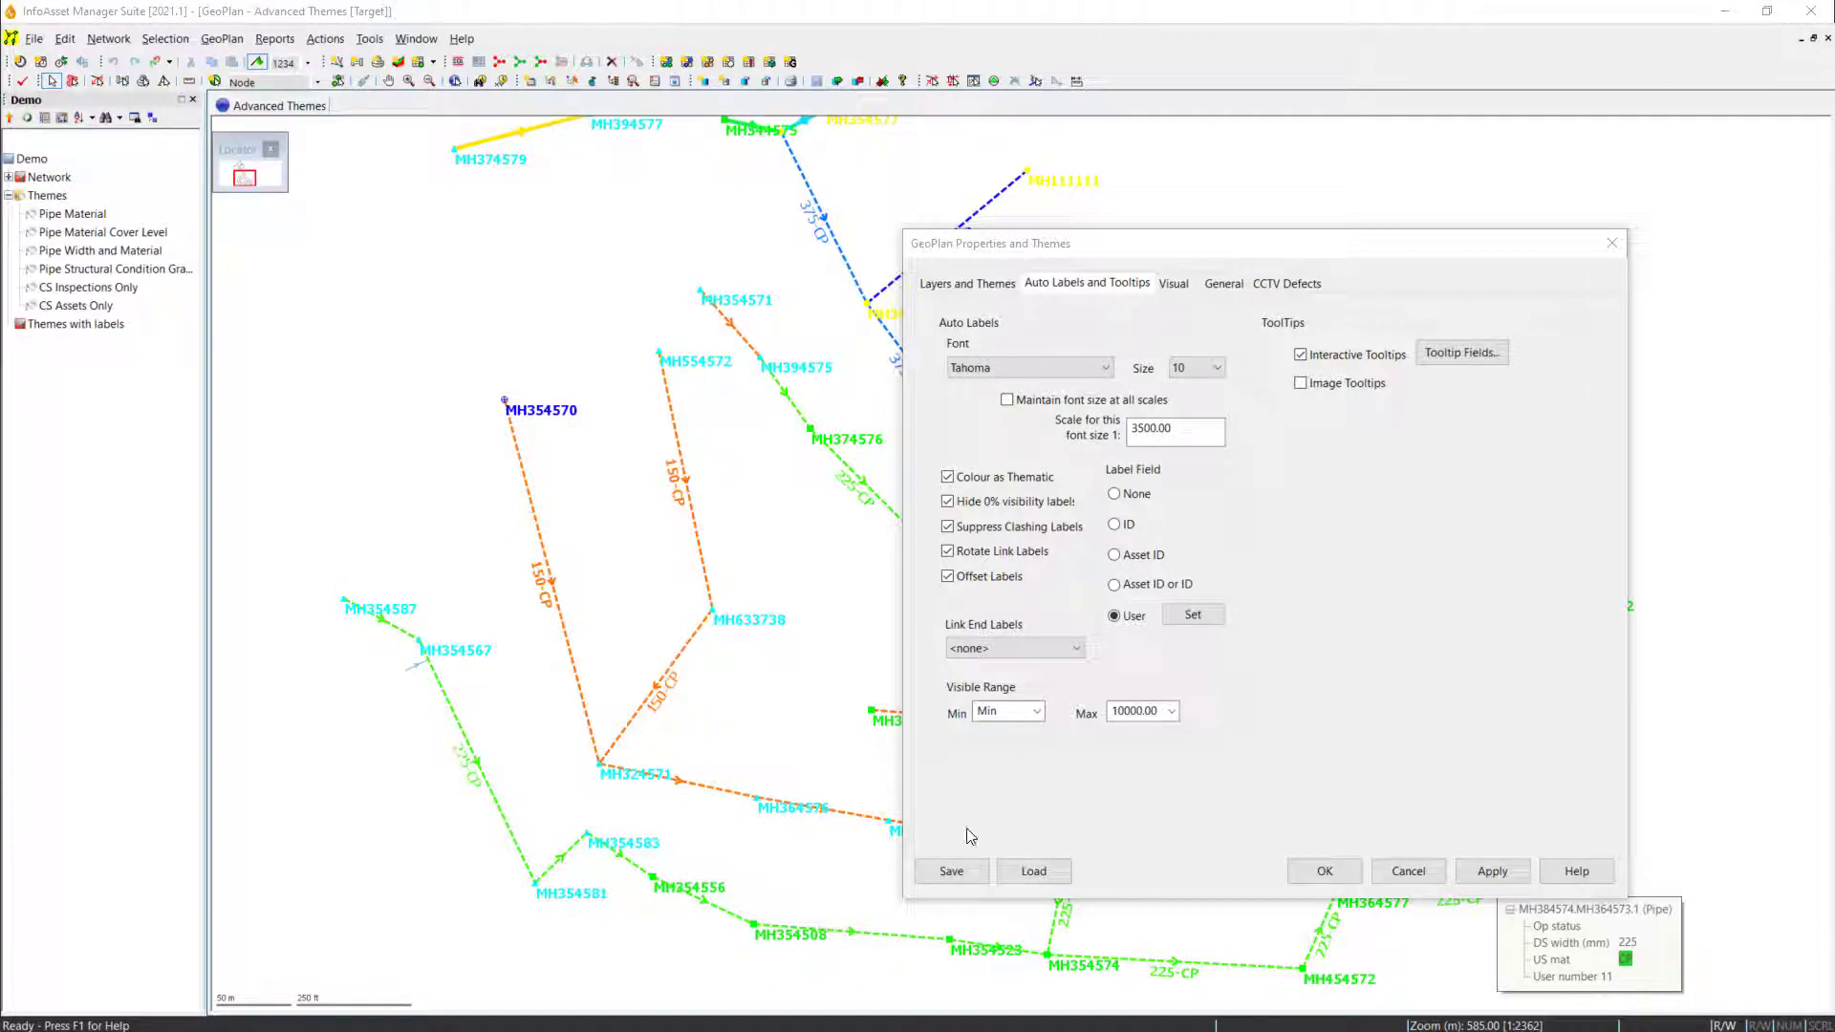
- Save the label settings as 'Width and Material with Labels' under Demo > Themes with labels, then close the dialog
left_click(959, 873)
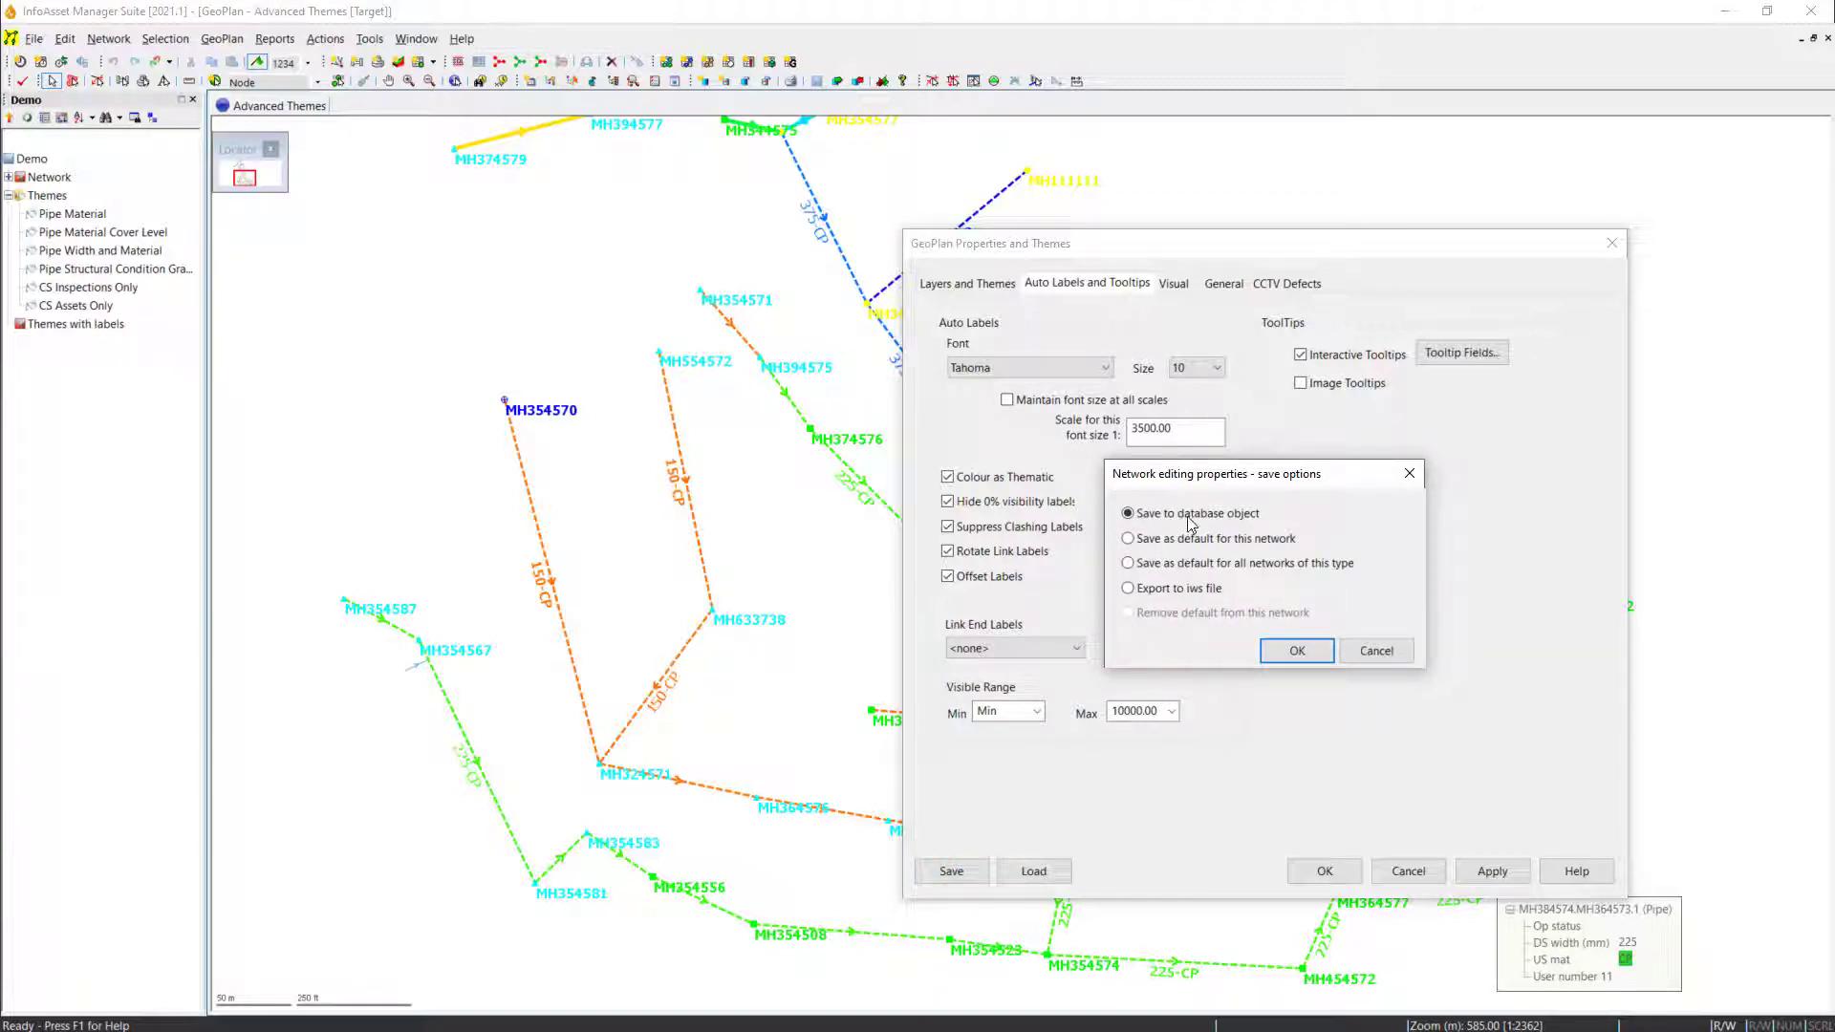
left_click(1297, 651)
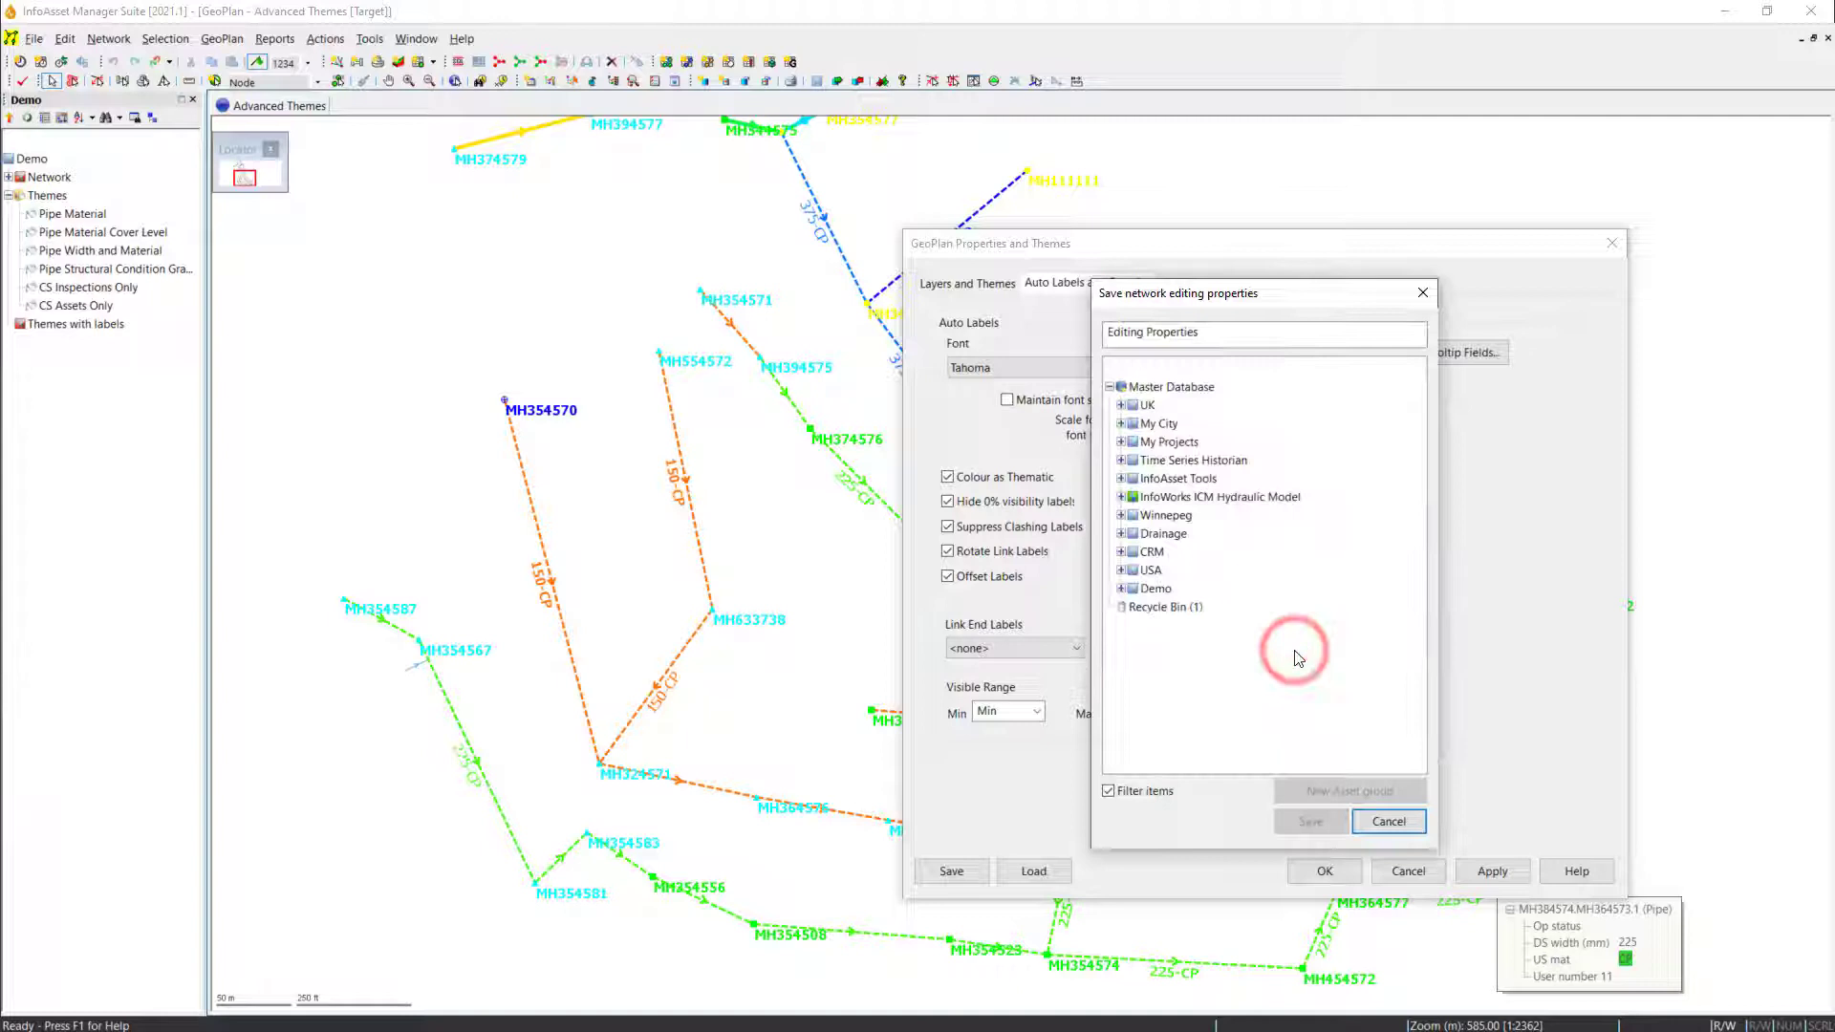
left_click(1121, 588)
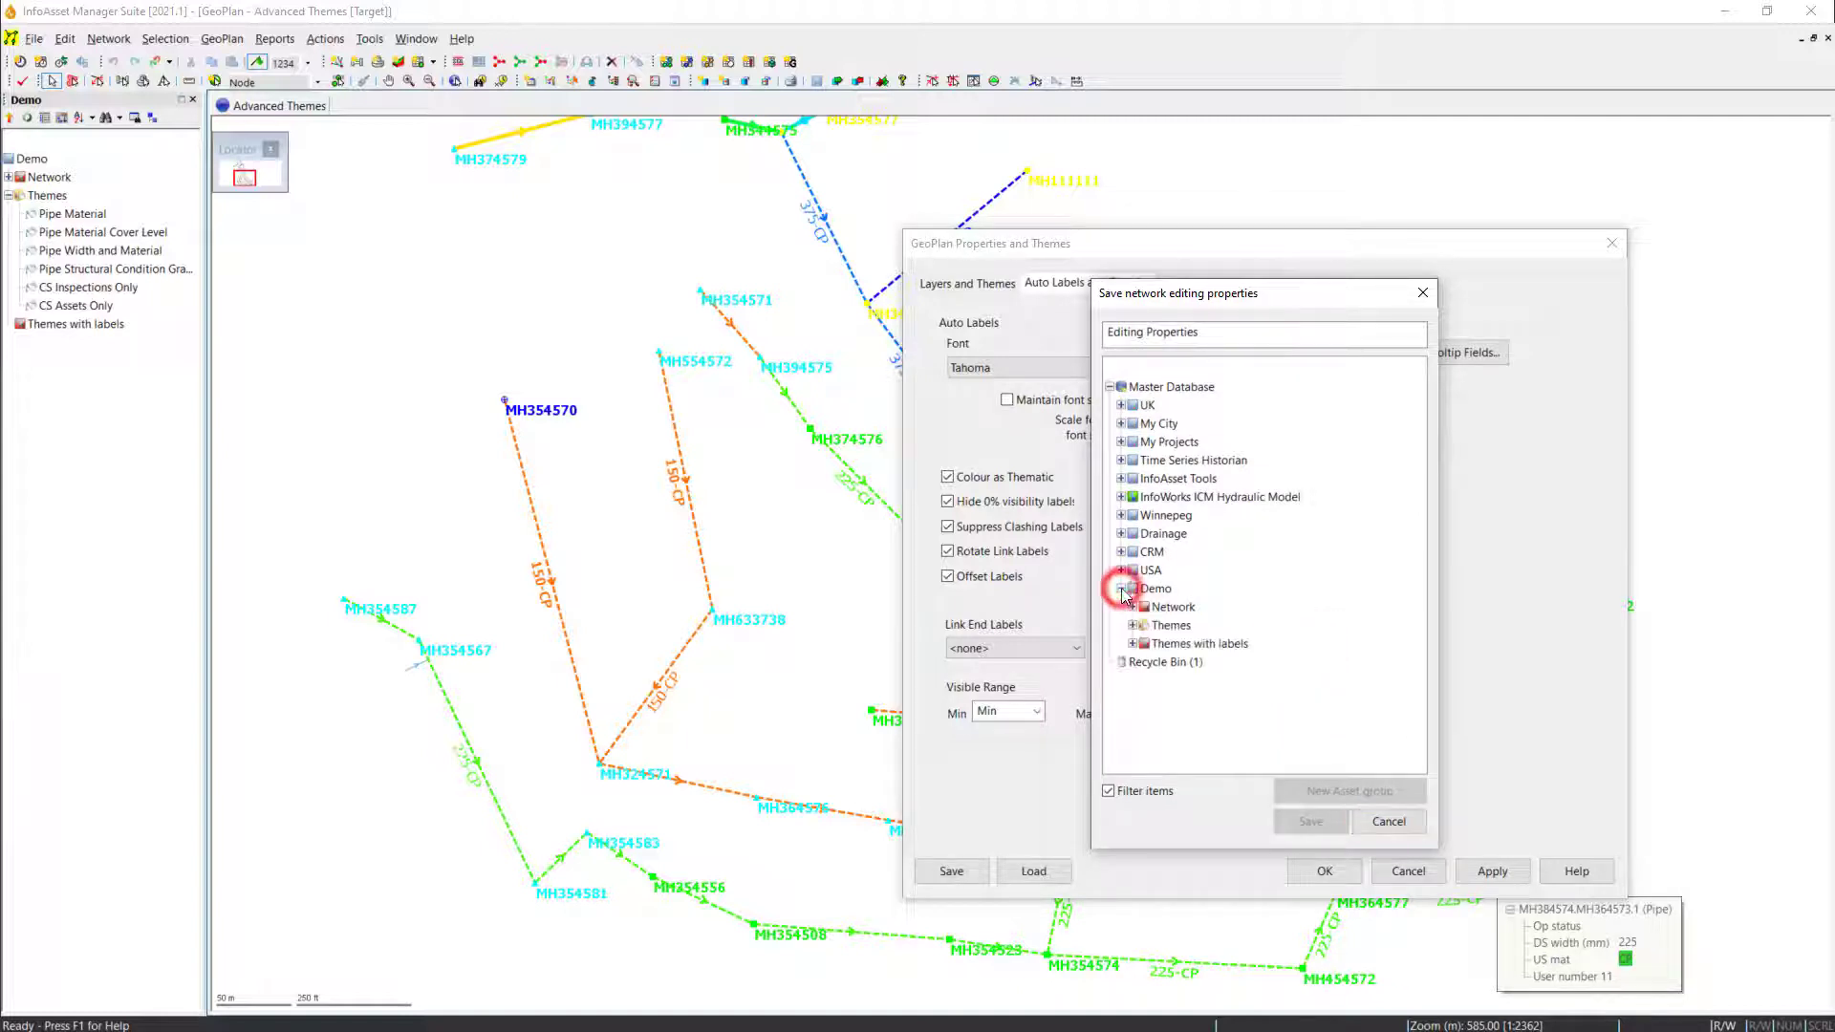
left_click(1151, 646)
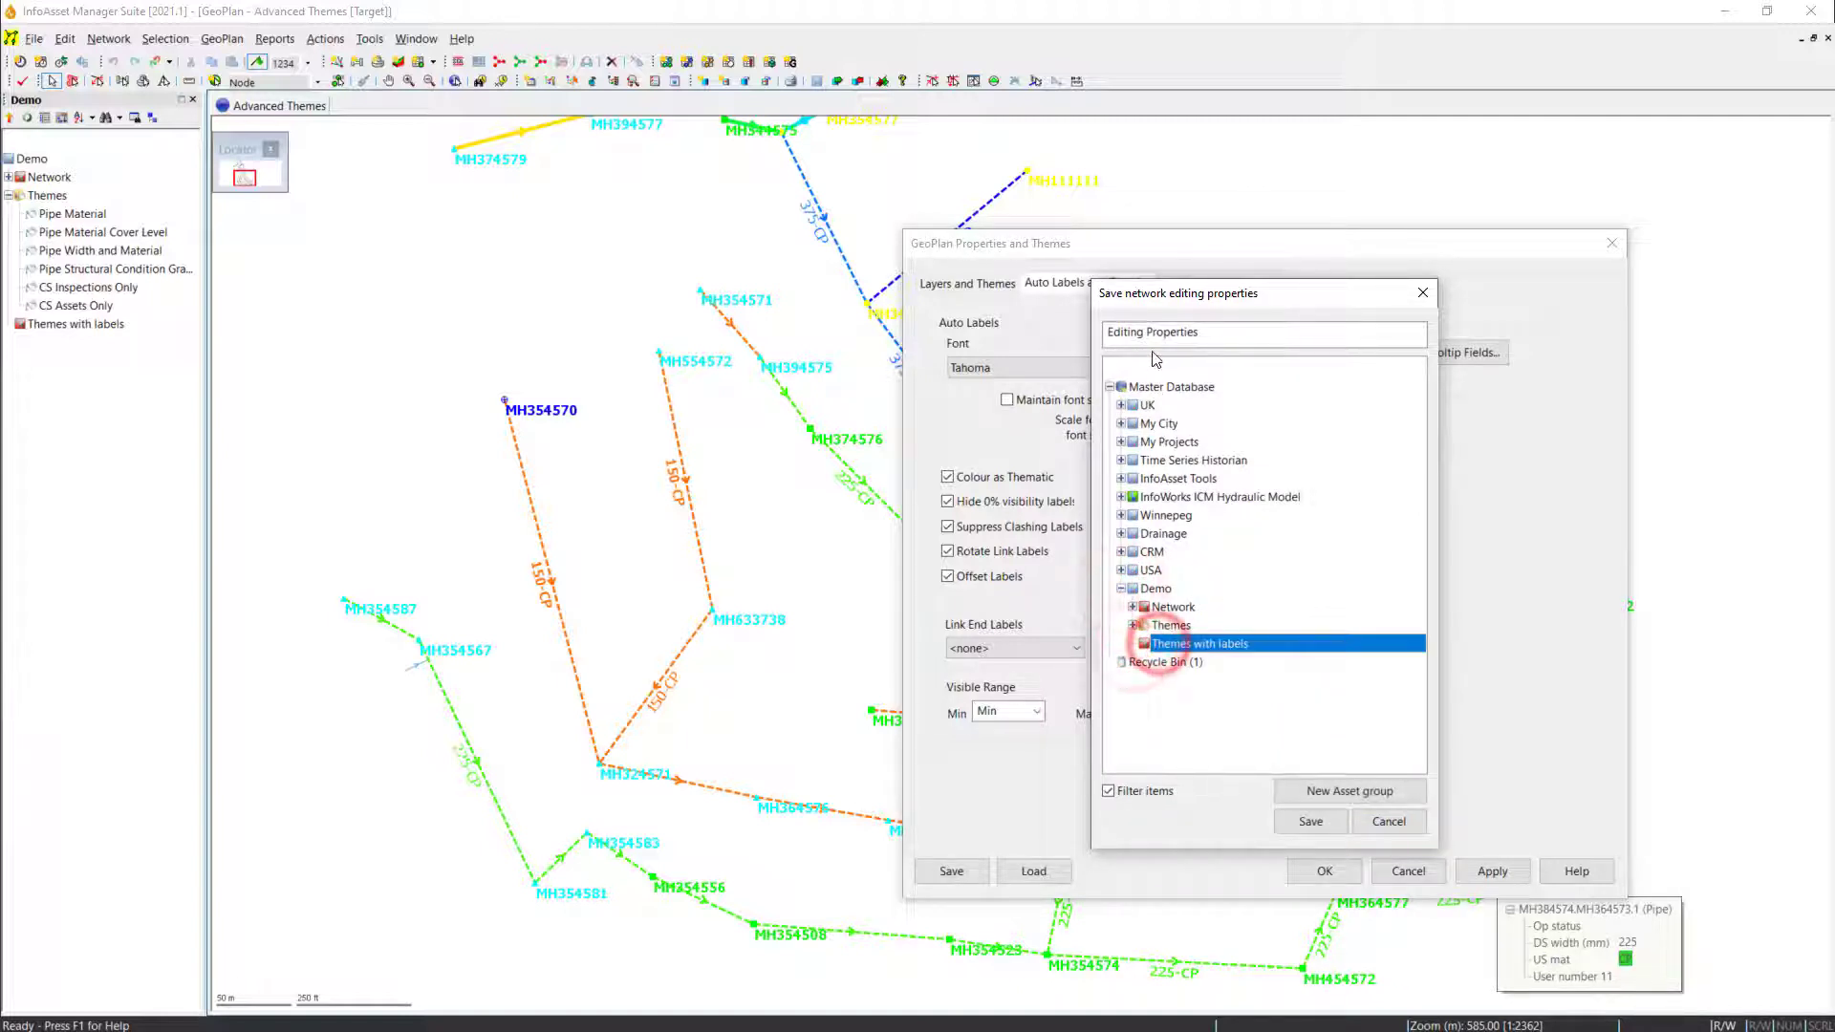
left_click_drag(1215, 329, 1064, 327)
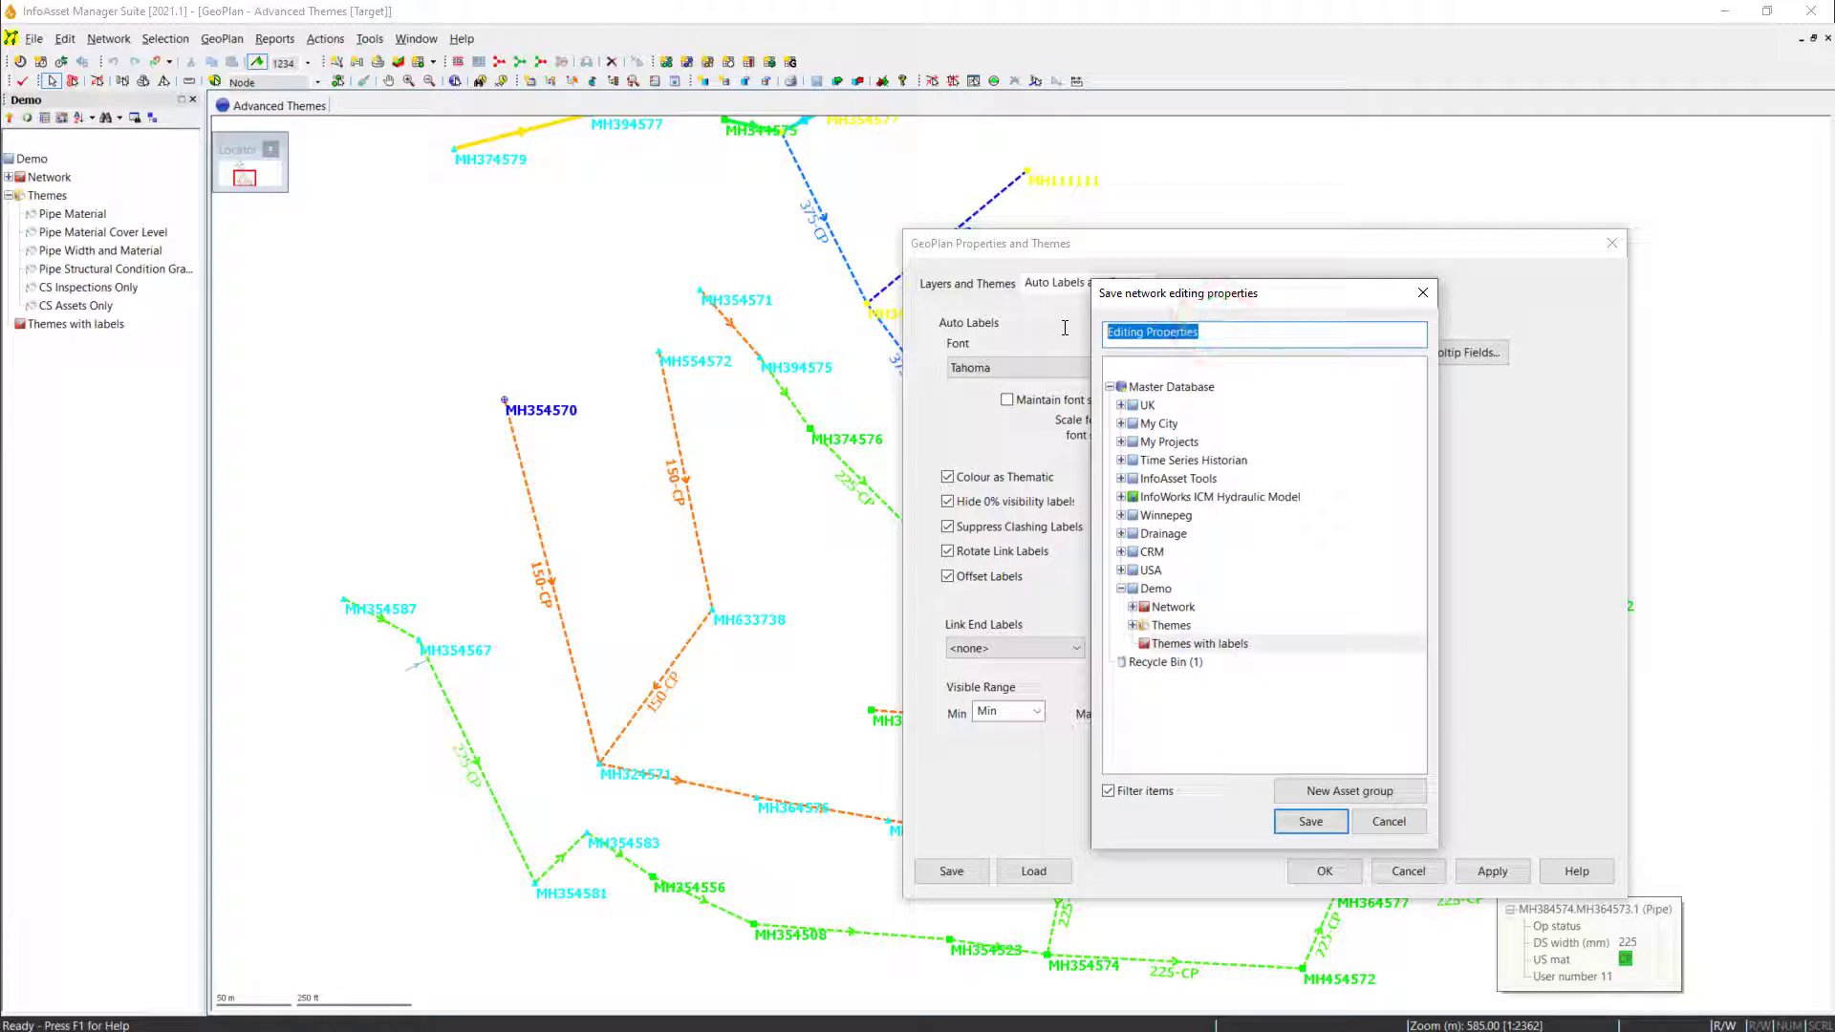
type("Width and Material")
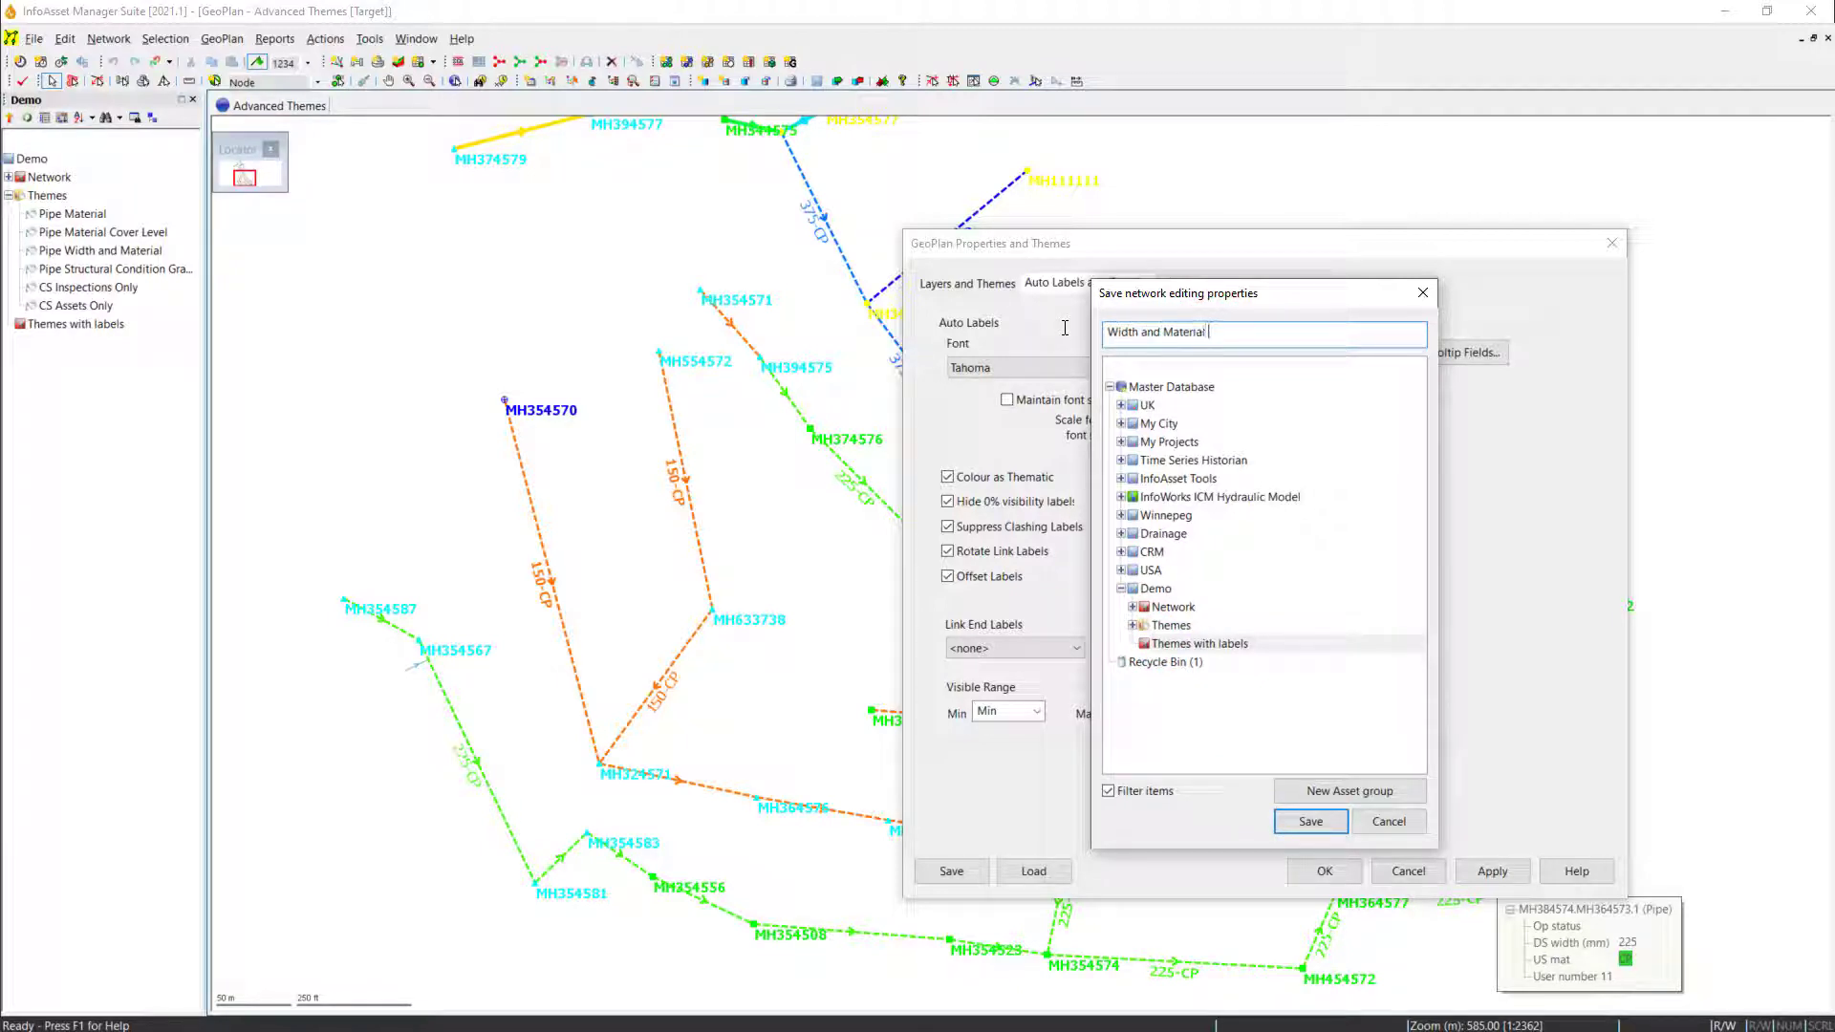
type(" with l")
left_click(1292, 819)
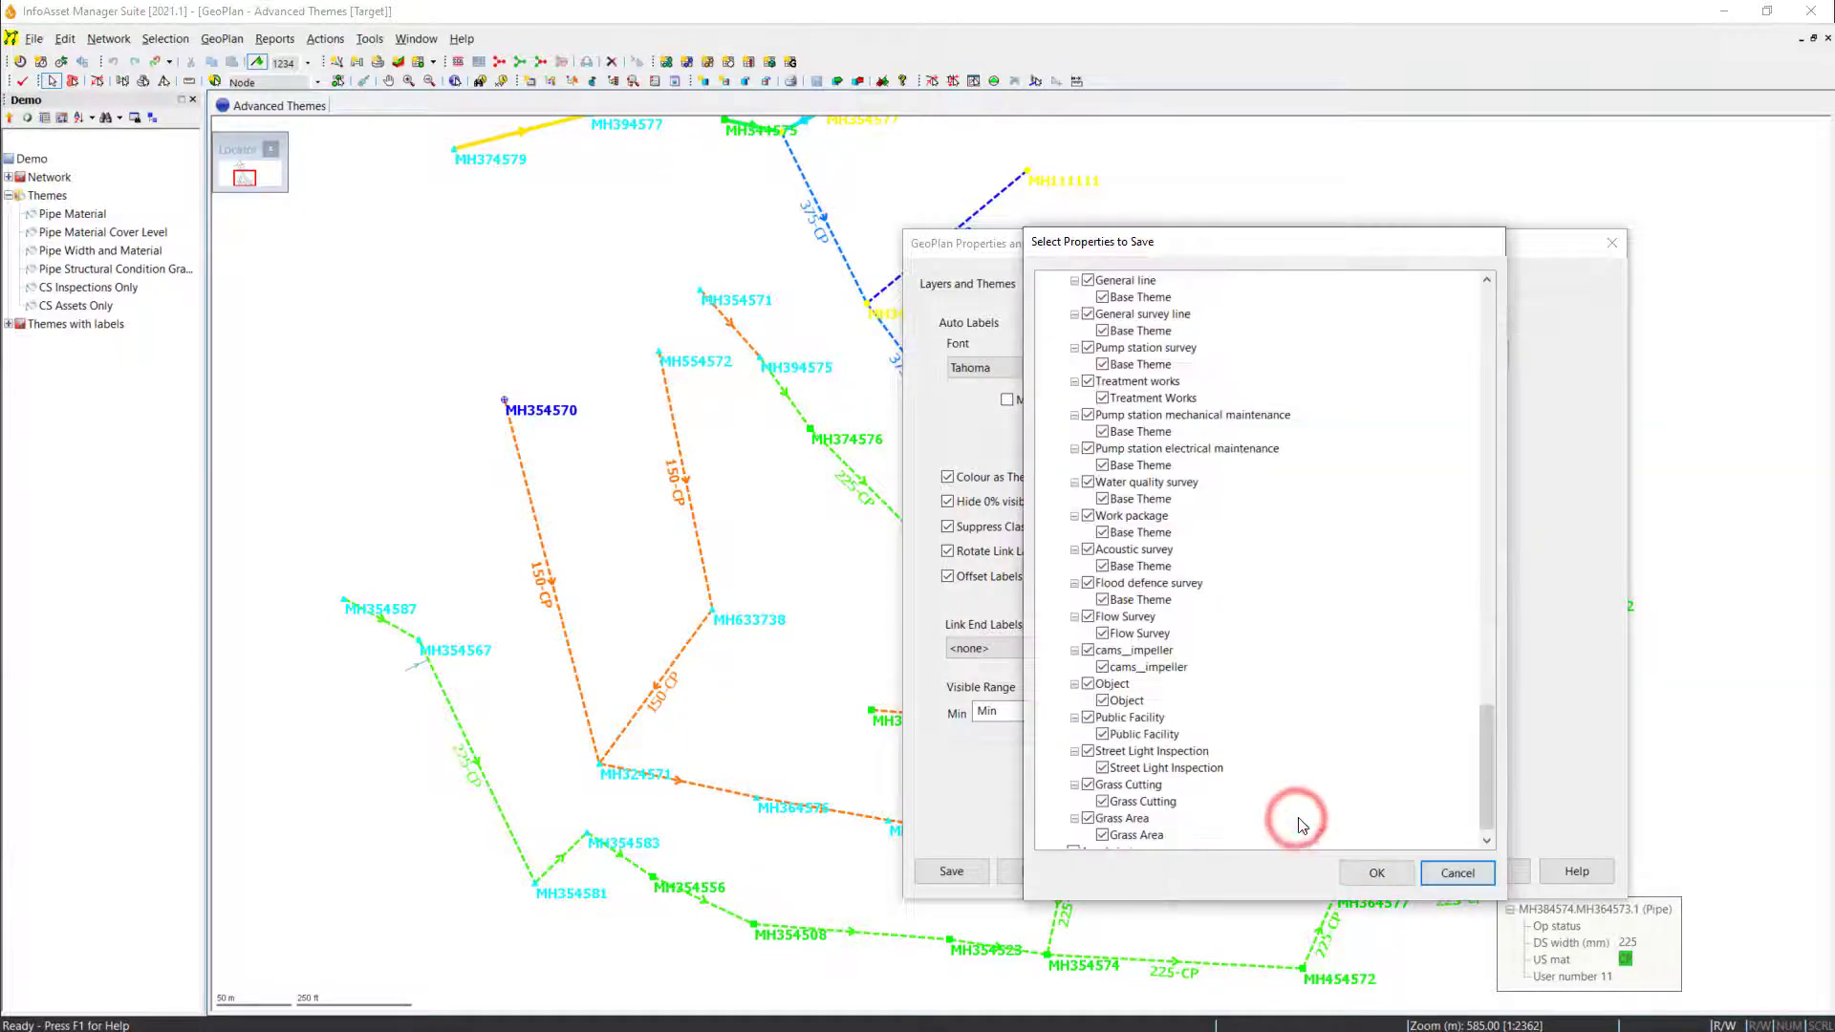
left_click(1388, 872)
left_click(1345, 875)
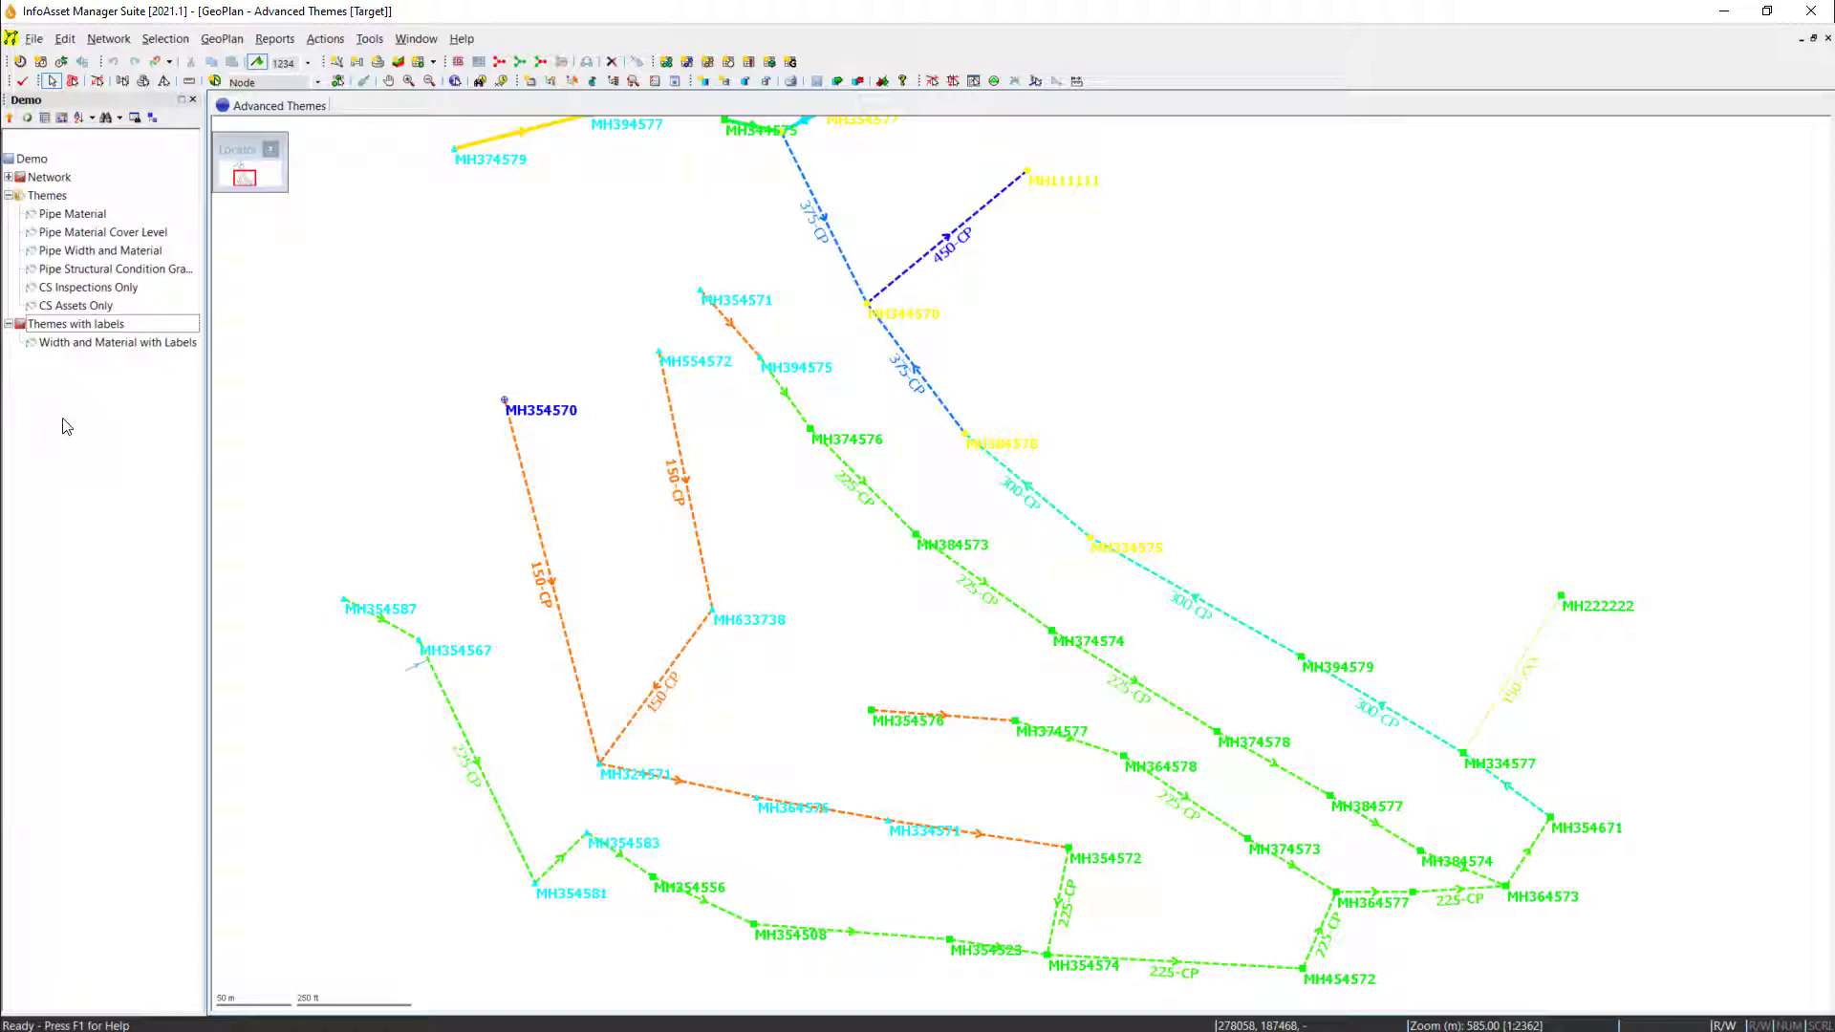
- Apply Pipe Material, then Pipe Width and Material, then the Width and Material with Labels theme
left_click(81, 212)
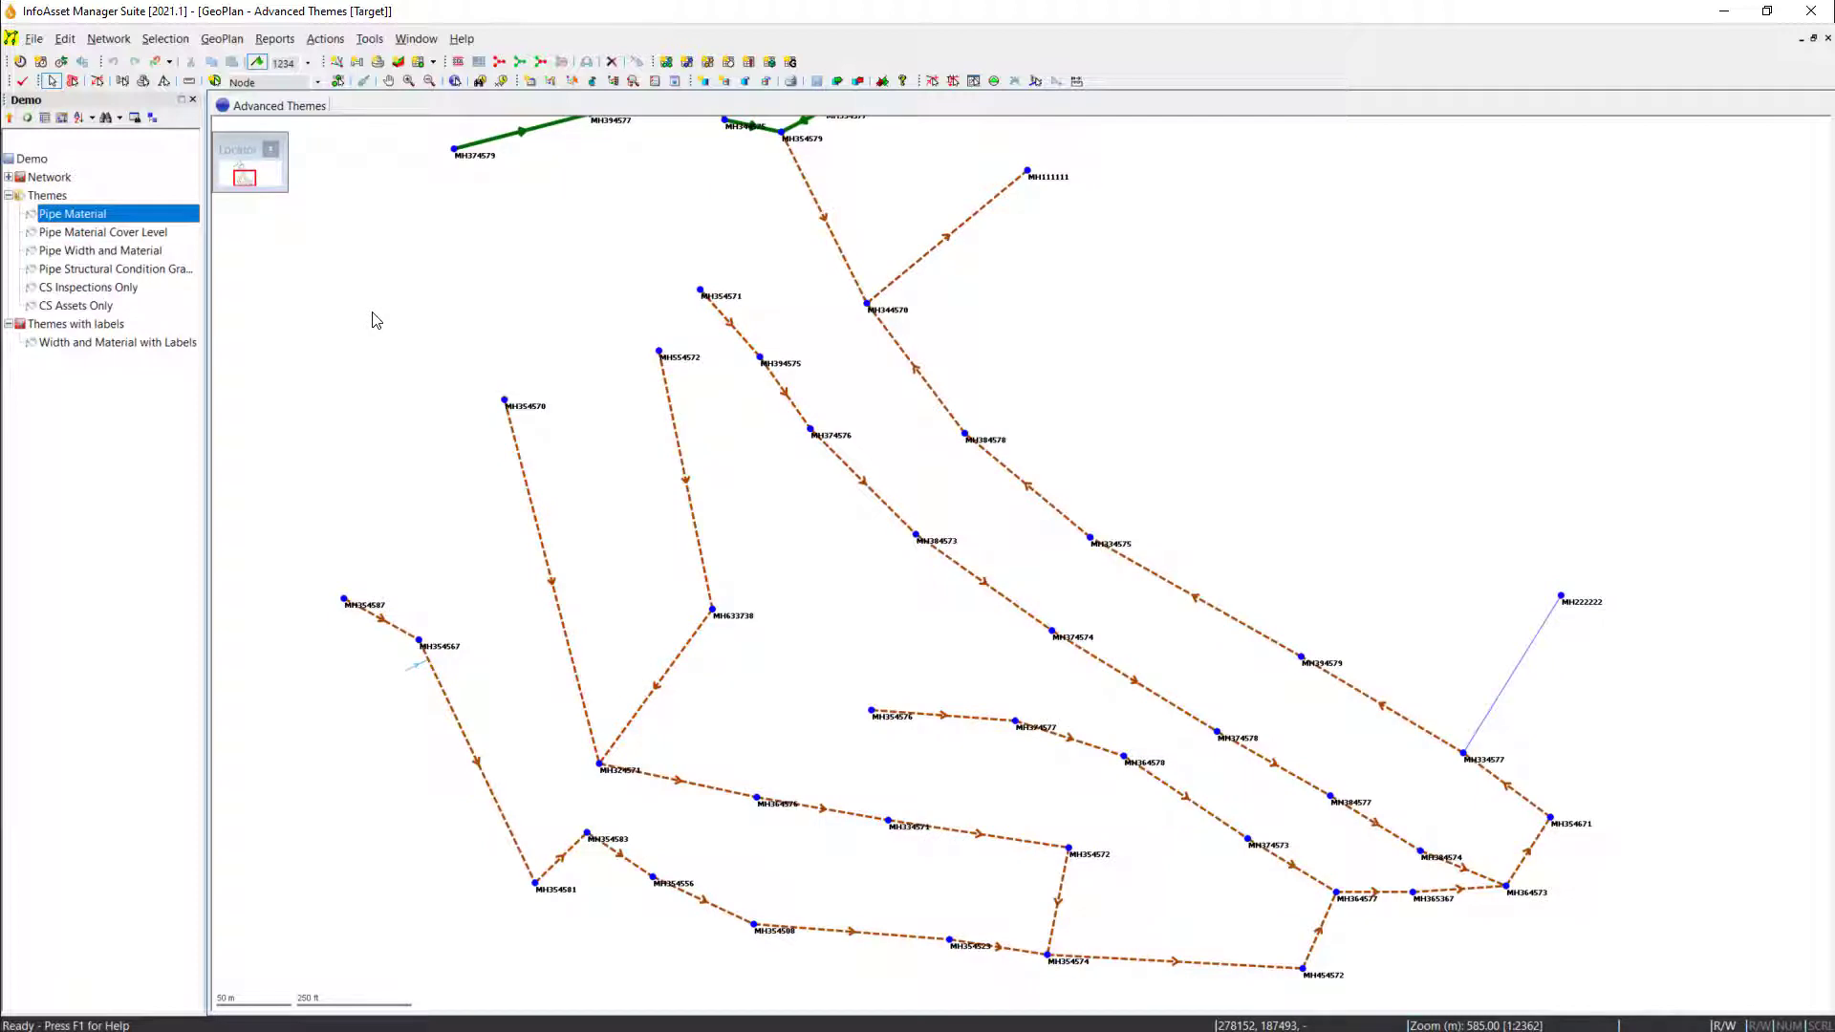
left_click(96, 249)
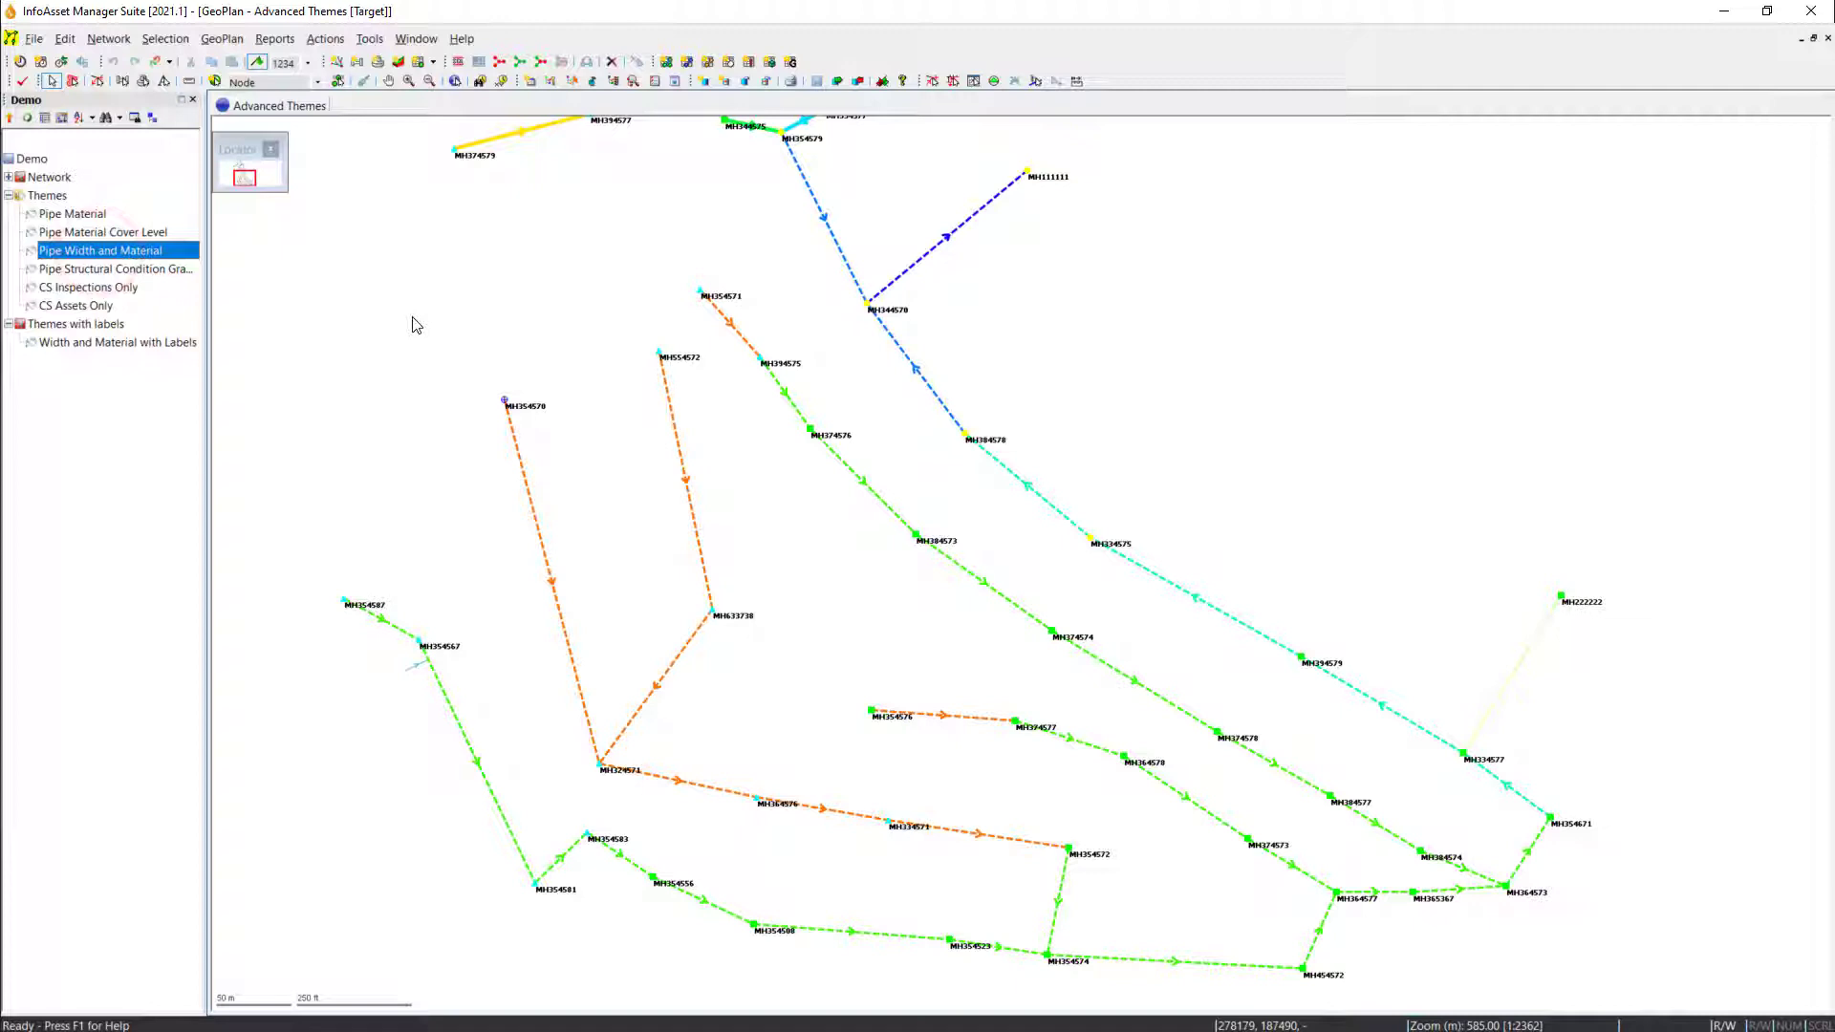
left_click(96, 343)
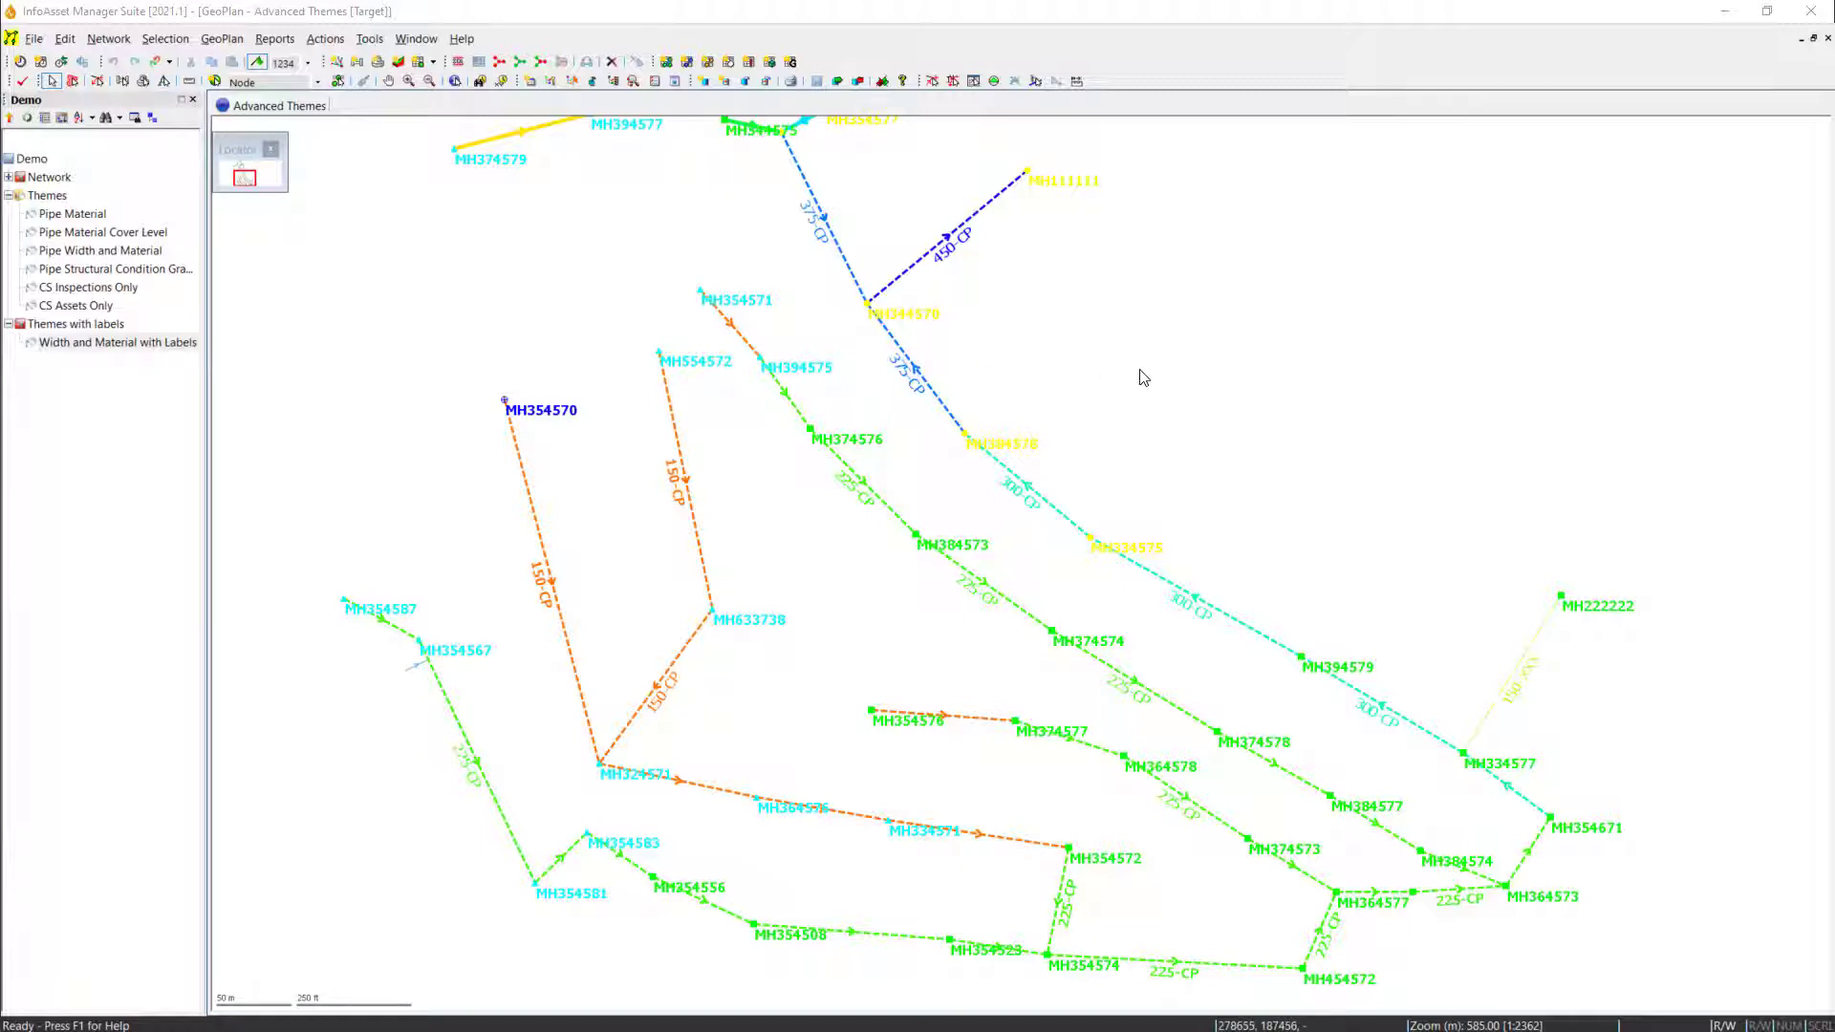
- Open the Pipe custom label settings and review its content fields, toggling pipe_type
right_click(1143, 377)
left_click(1211, 619)
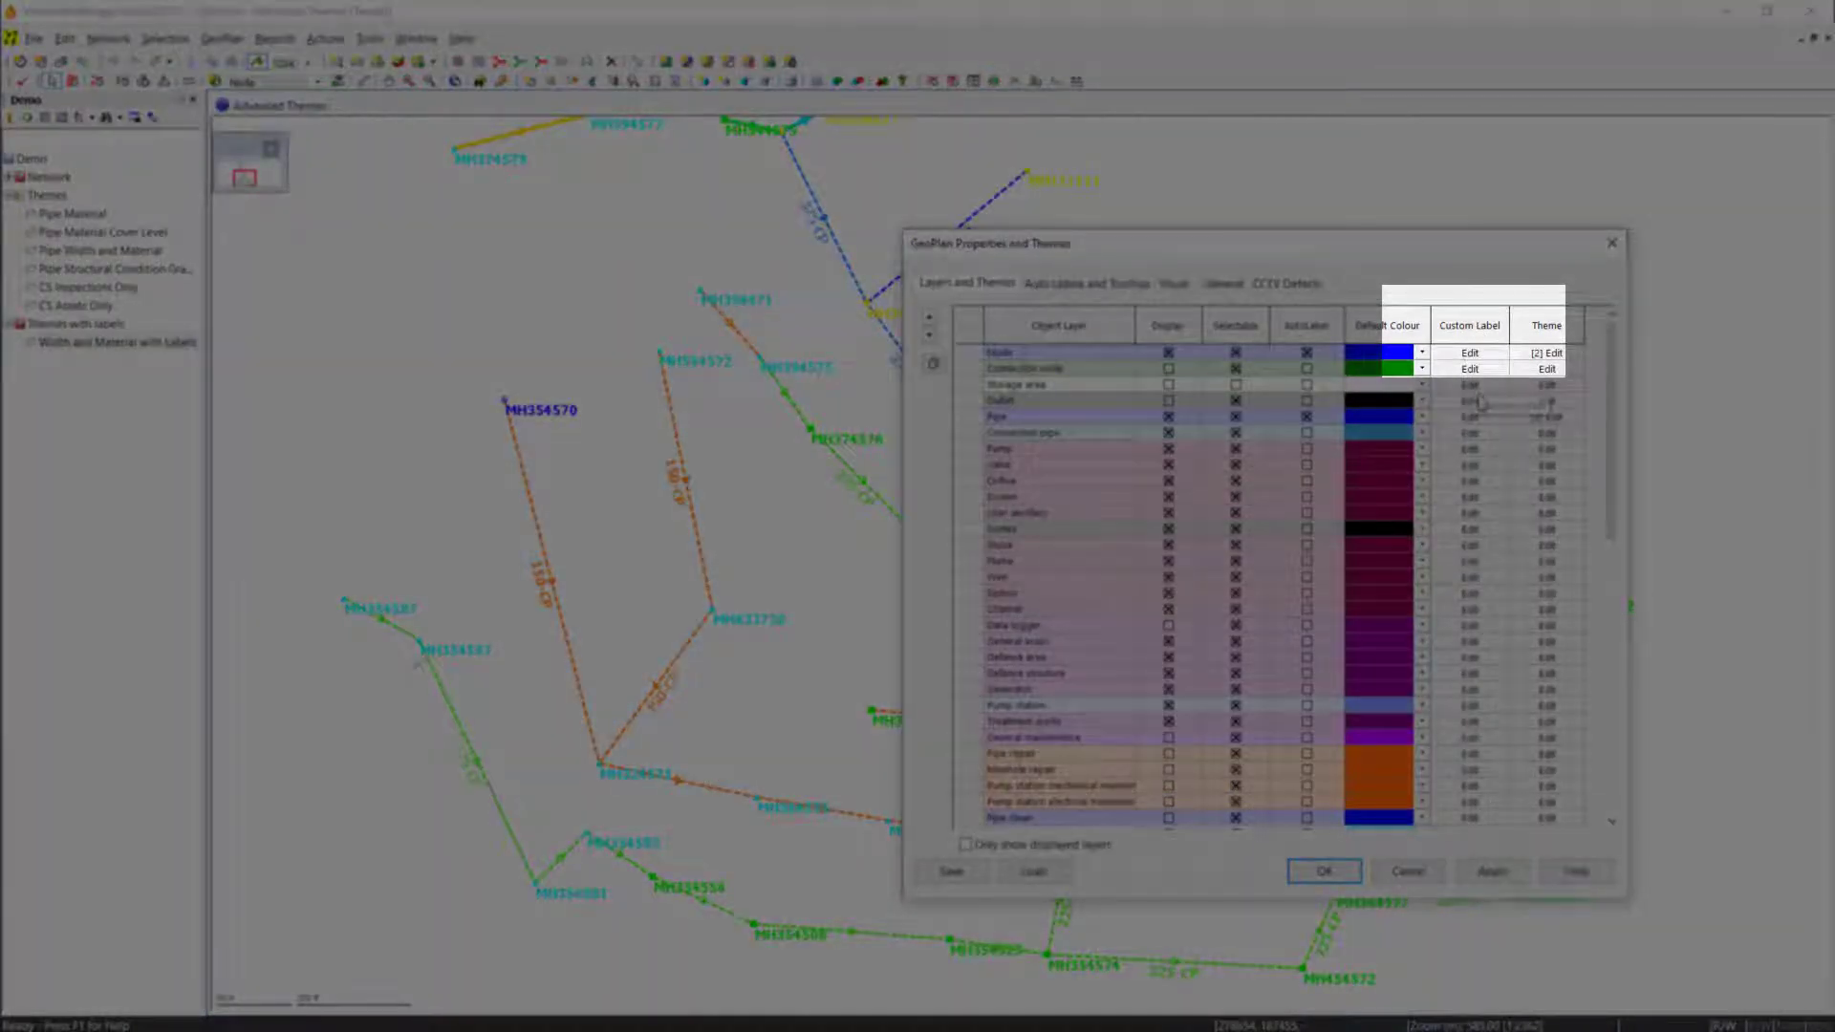
left_click(1486, 334)
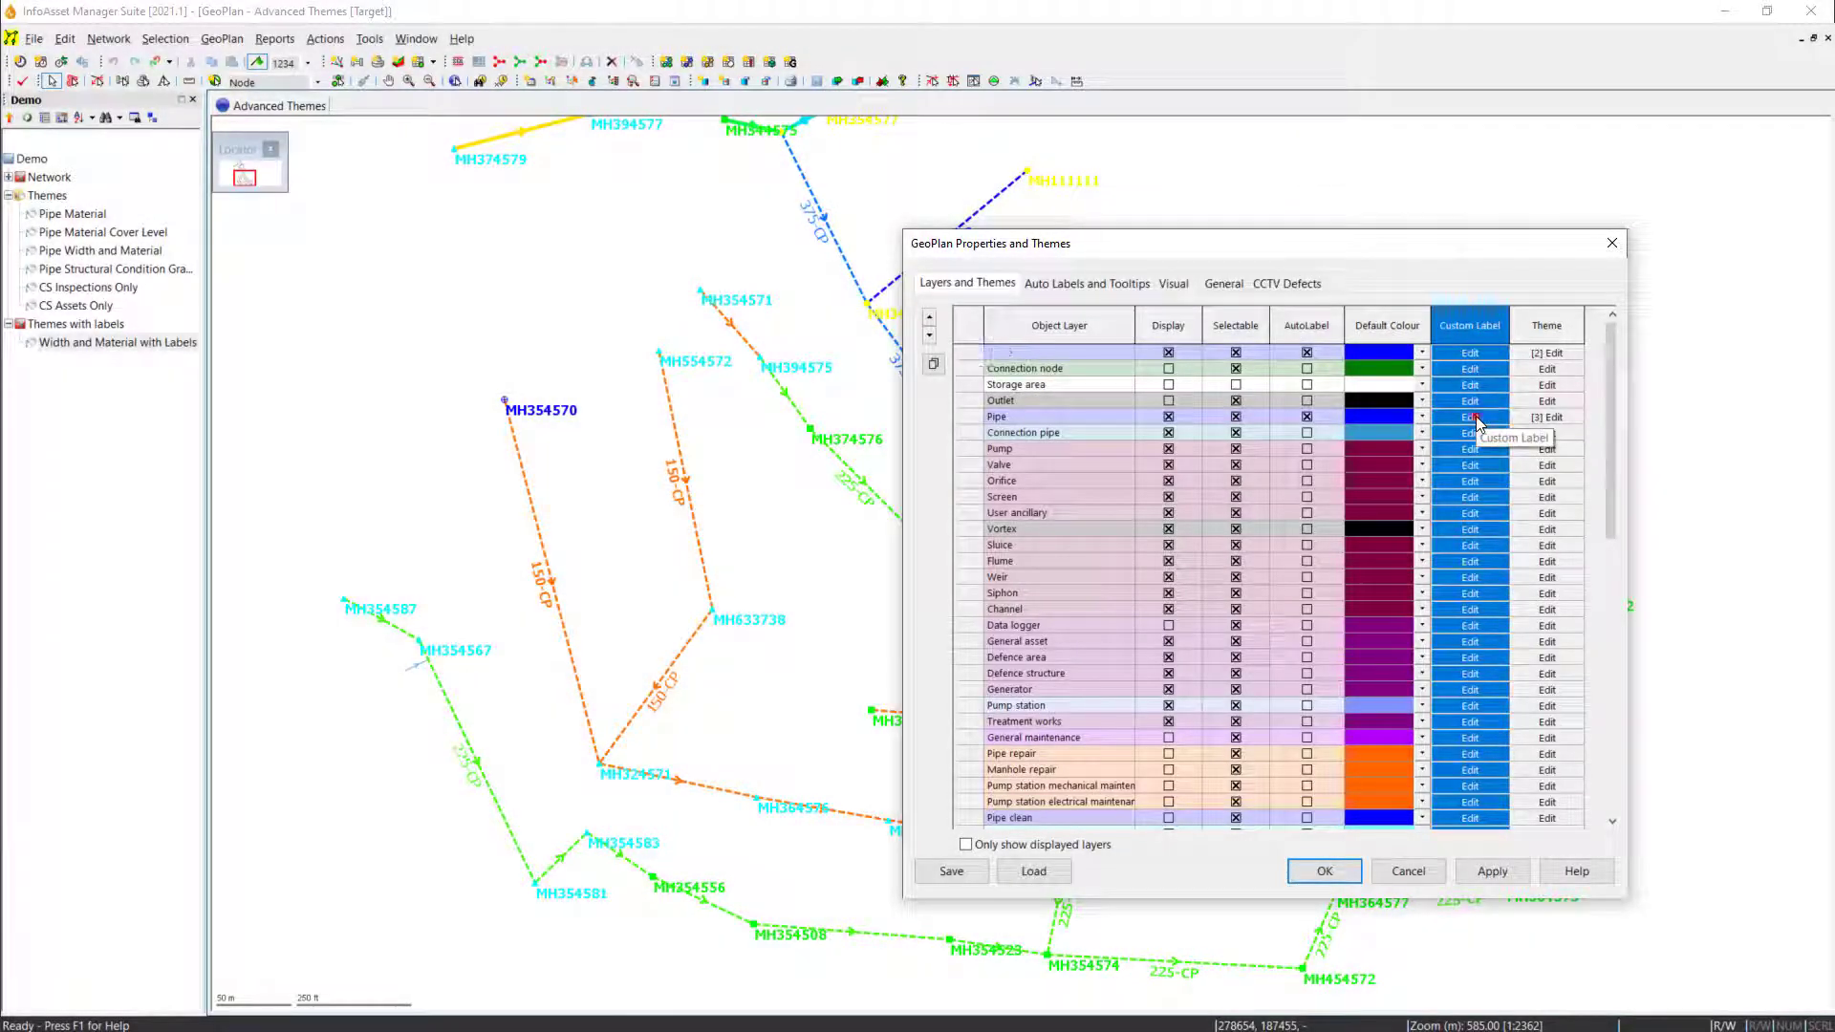
left_click(1476, 416)
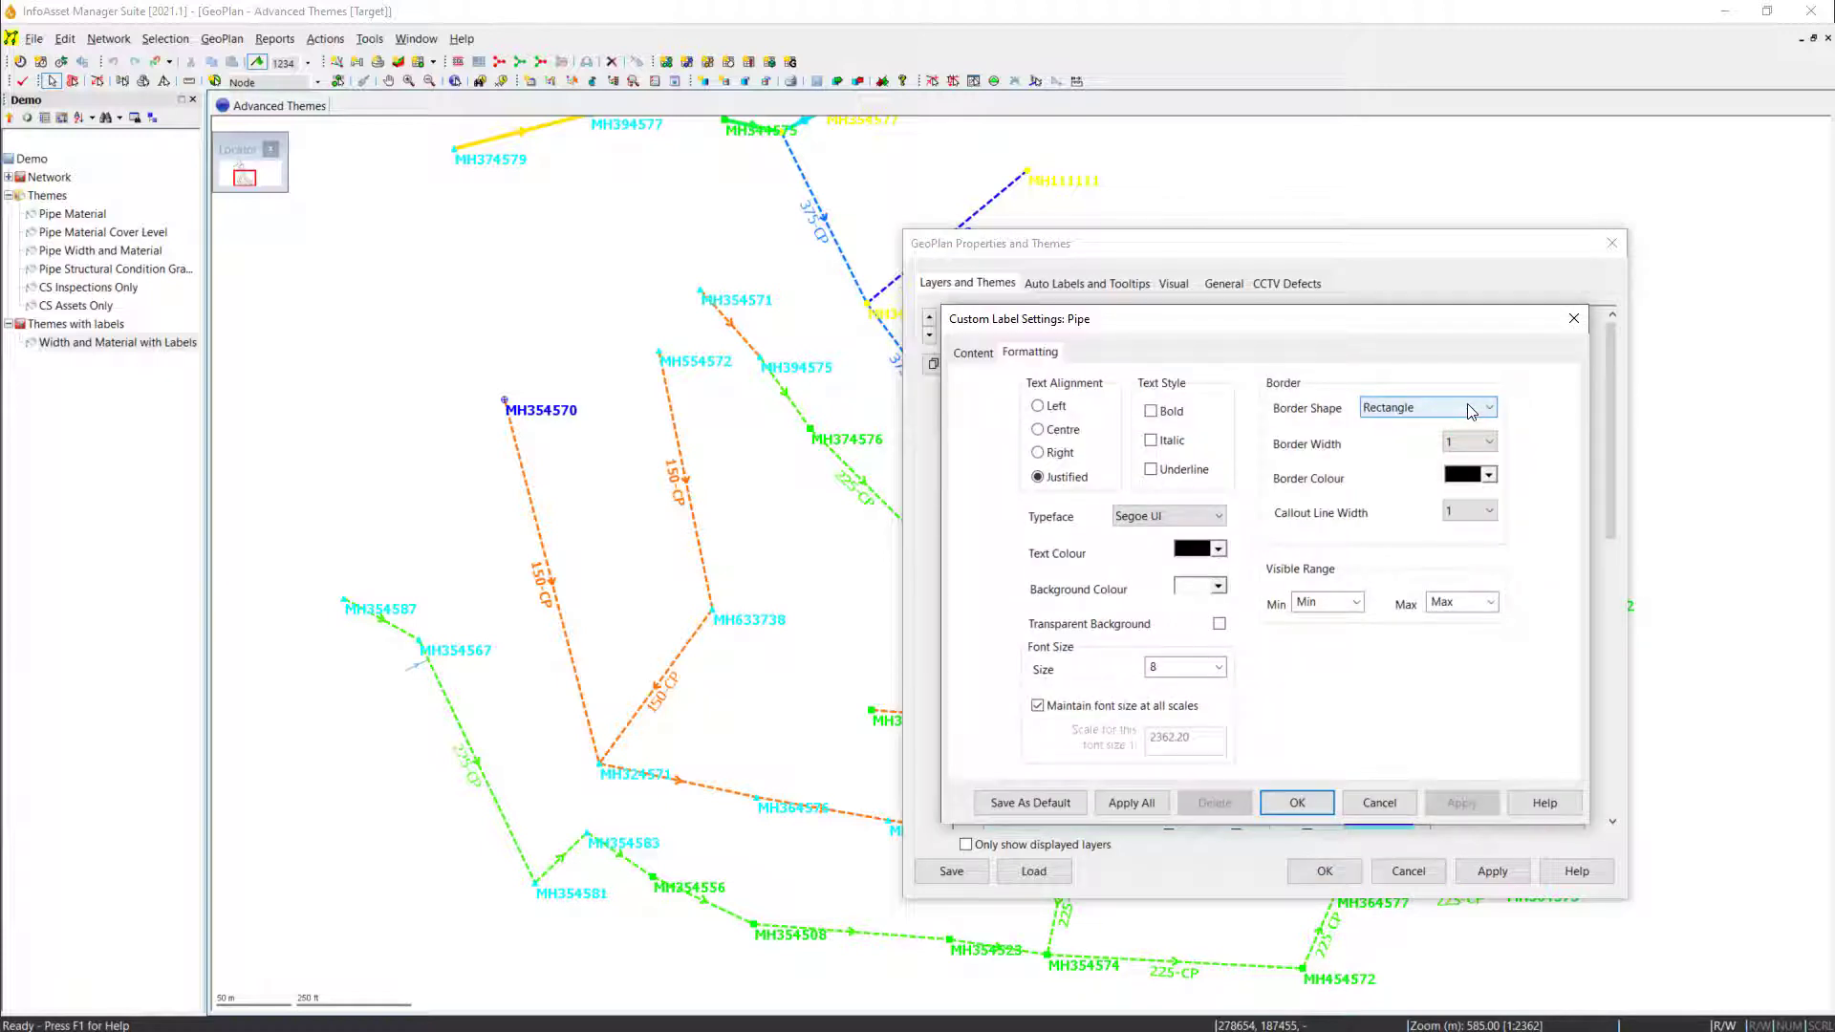
left_click(975, 353)
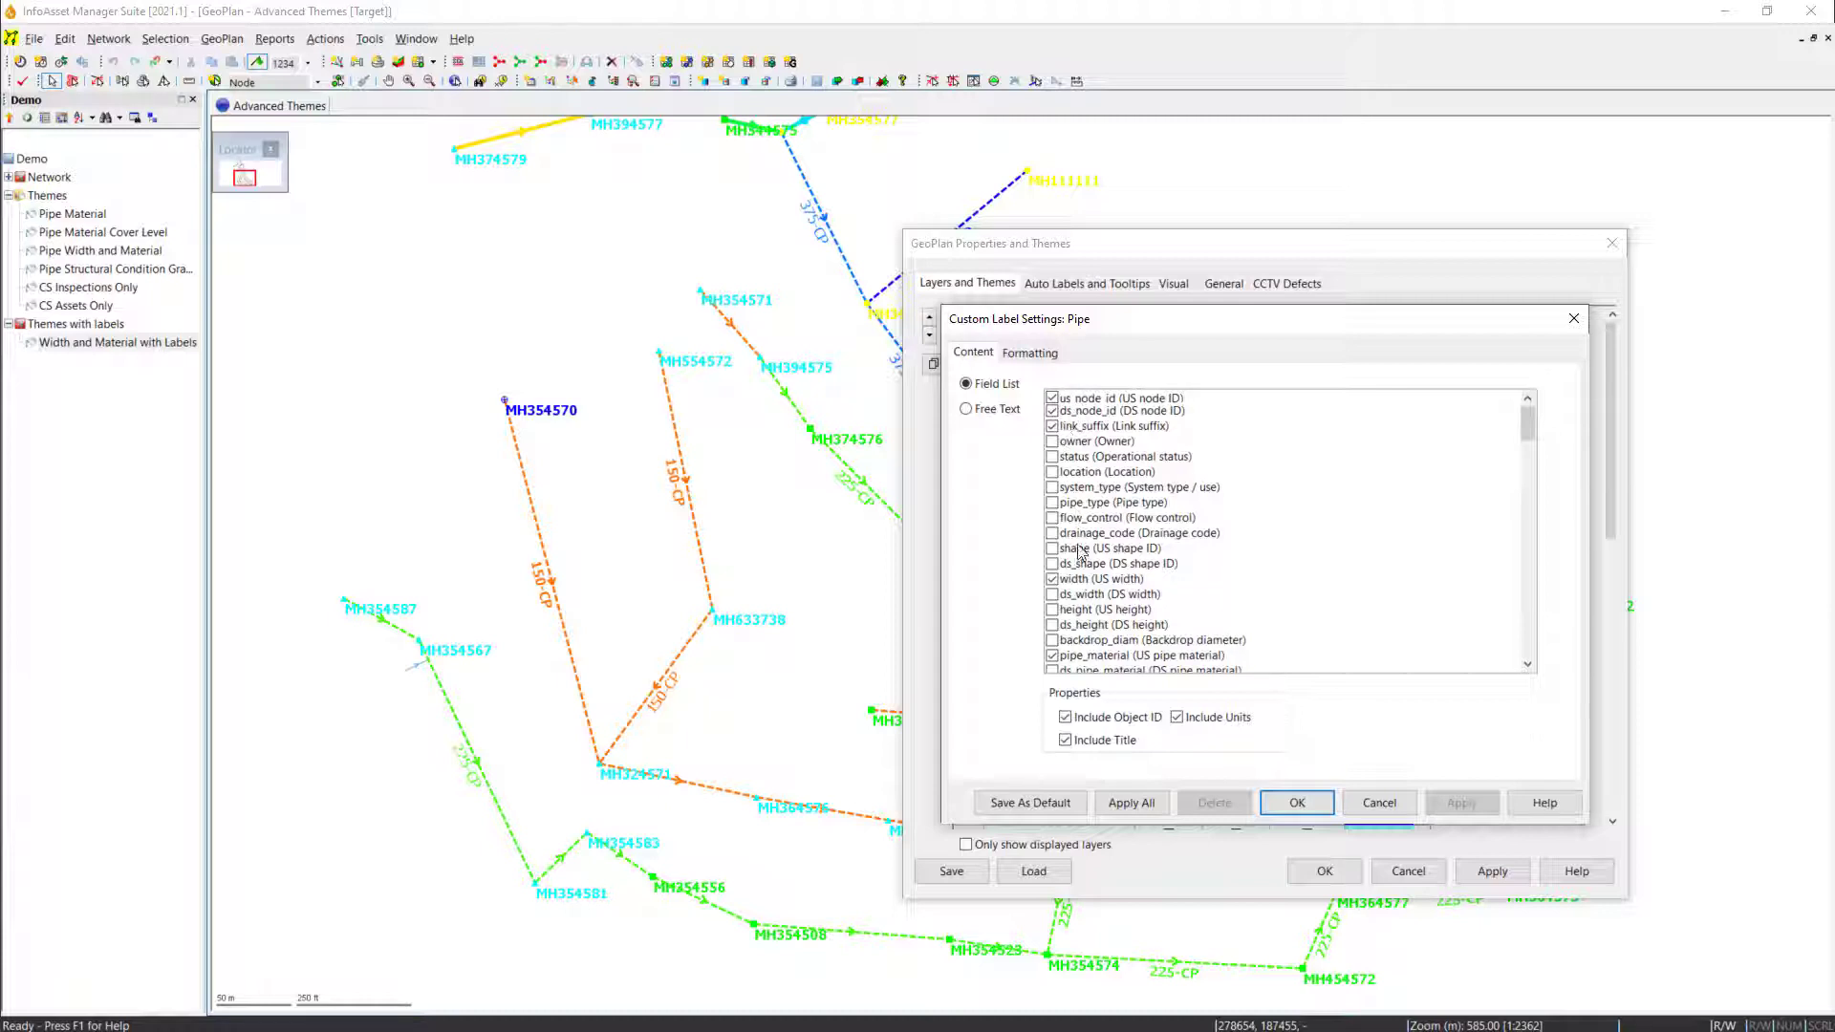
left_click(1053, 506)
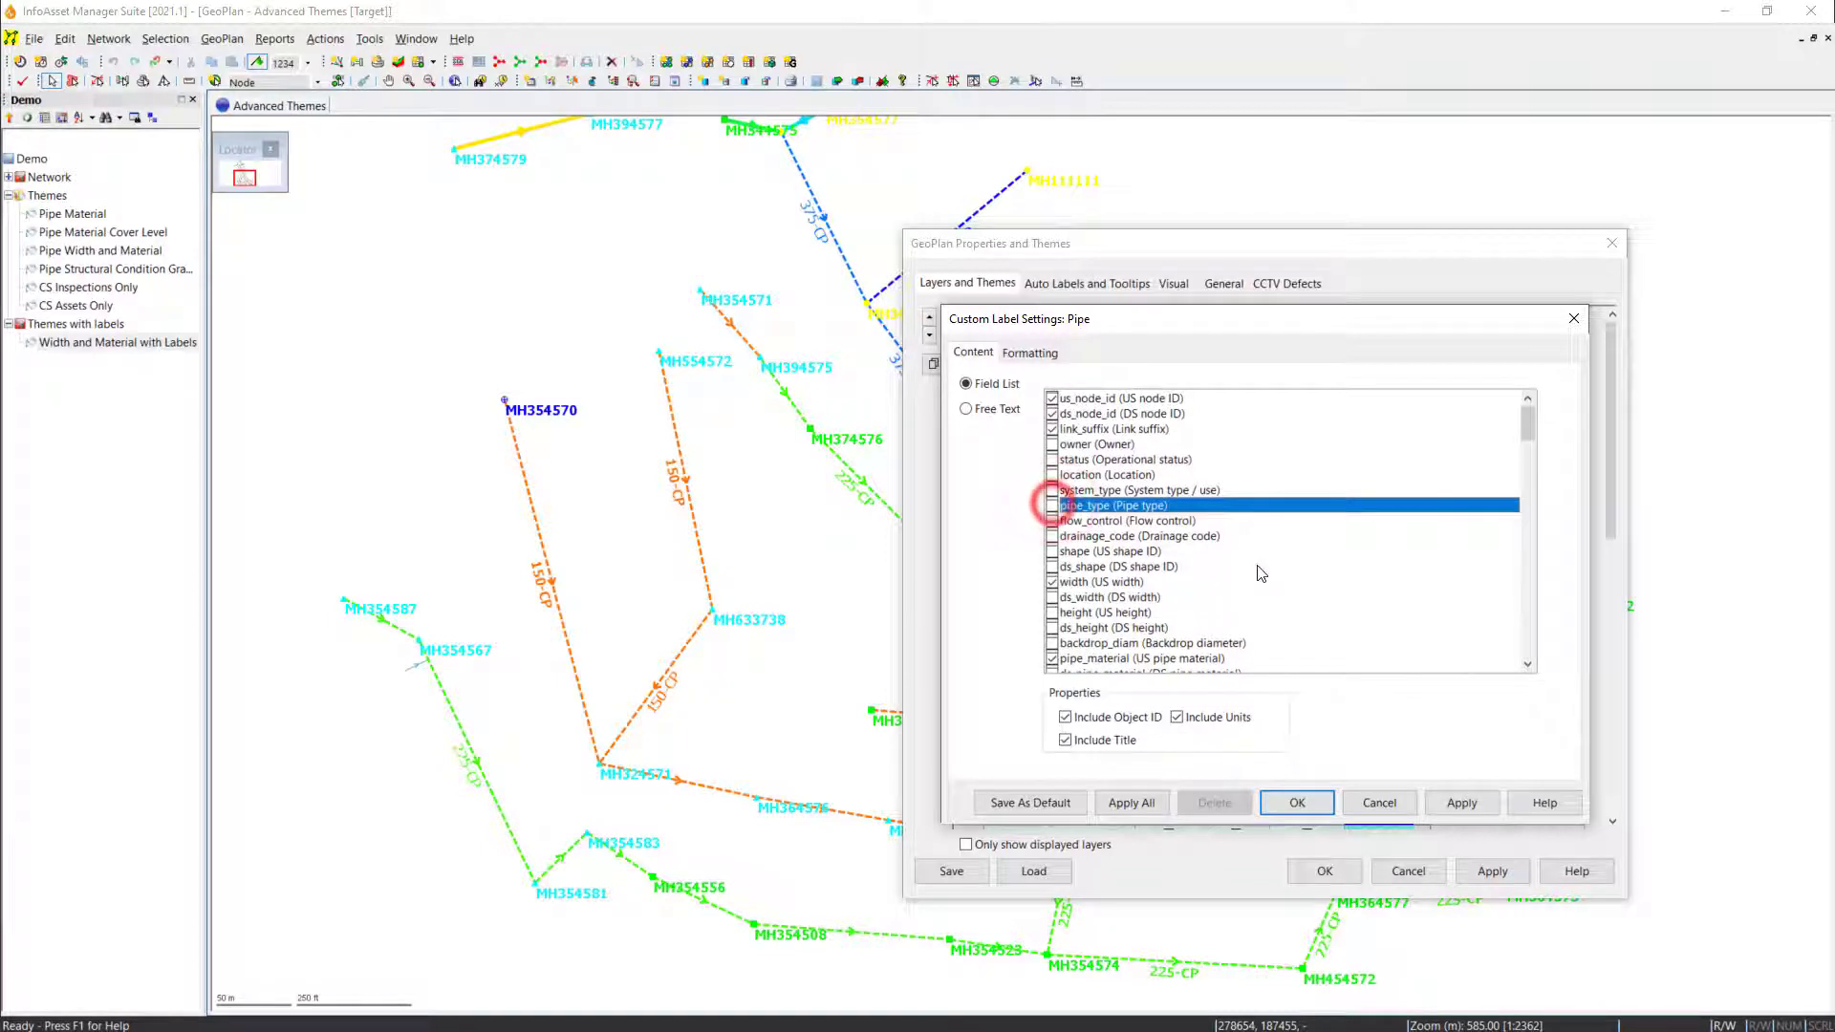
- Format the pipe custom labels as red, bold, italic text and apply
left_click(1033, 352)
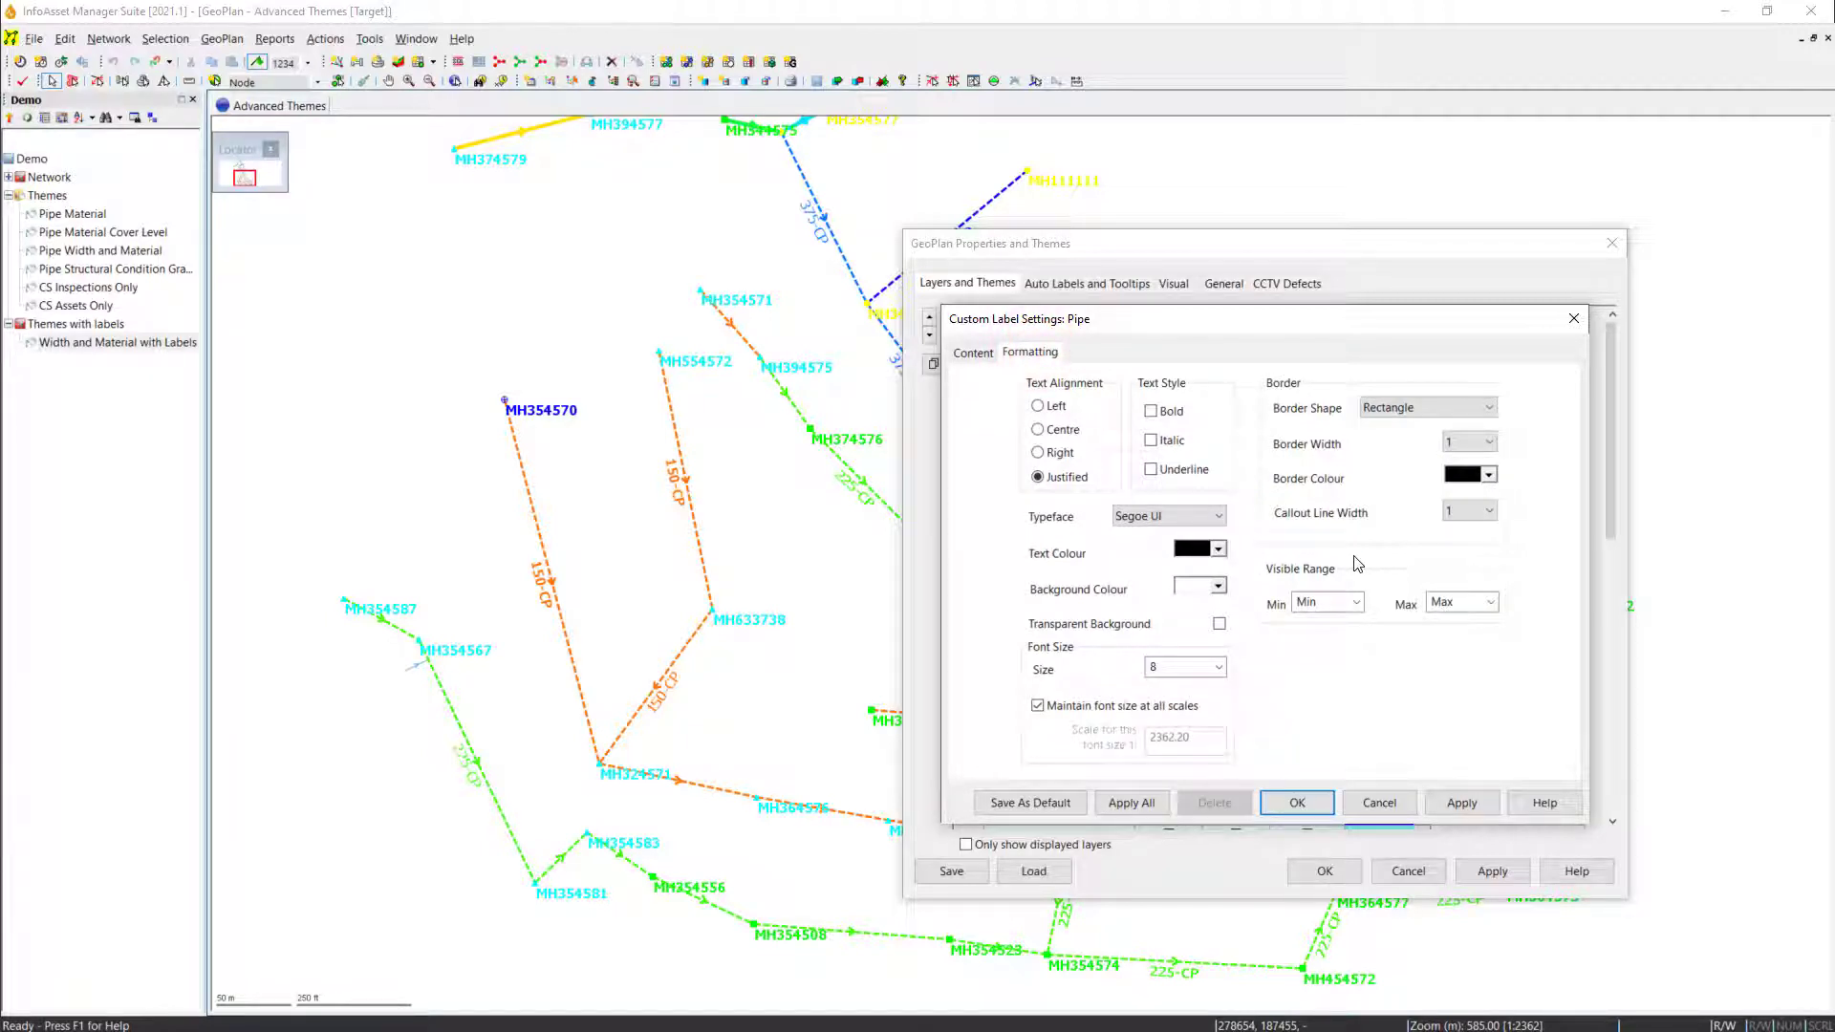
left_click(1218, 548)
left_click(1179, 622)
left_click(1162, 414)
left_click(1163, 443)
left_click(1280, 803)
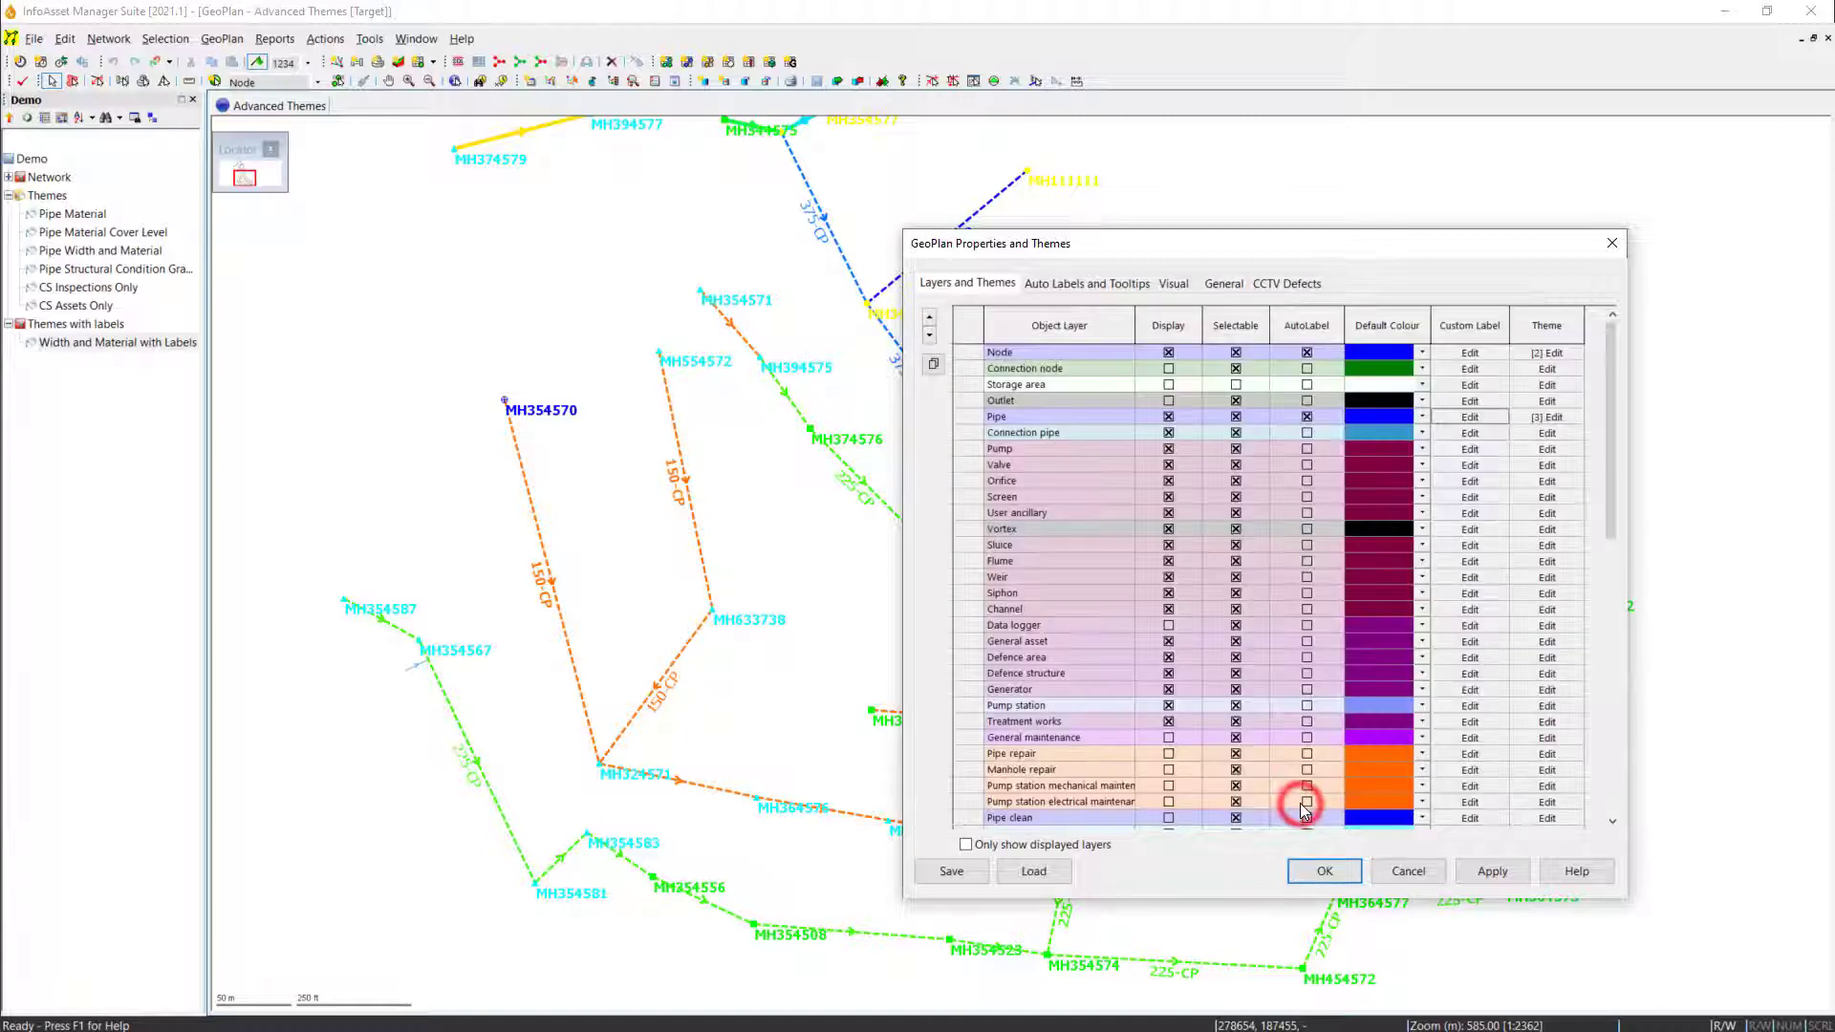
left_click(1324, 873)
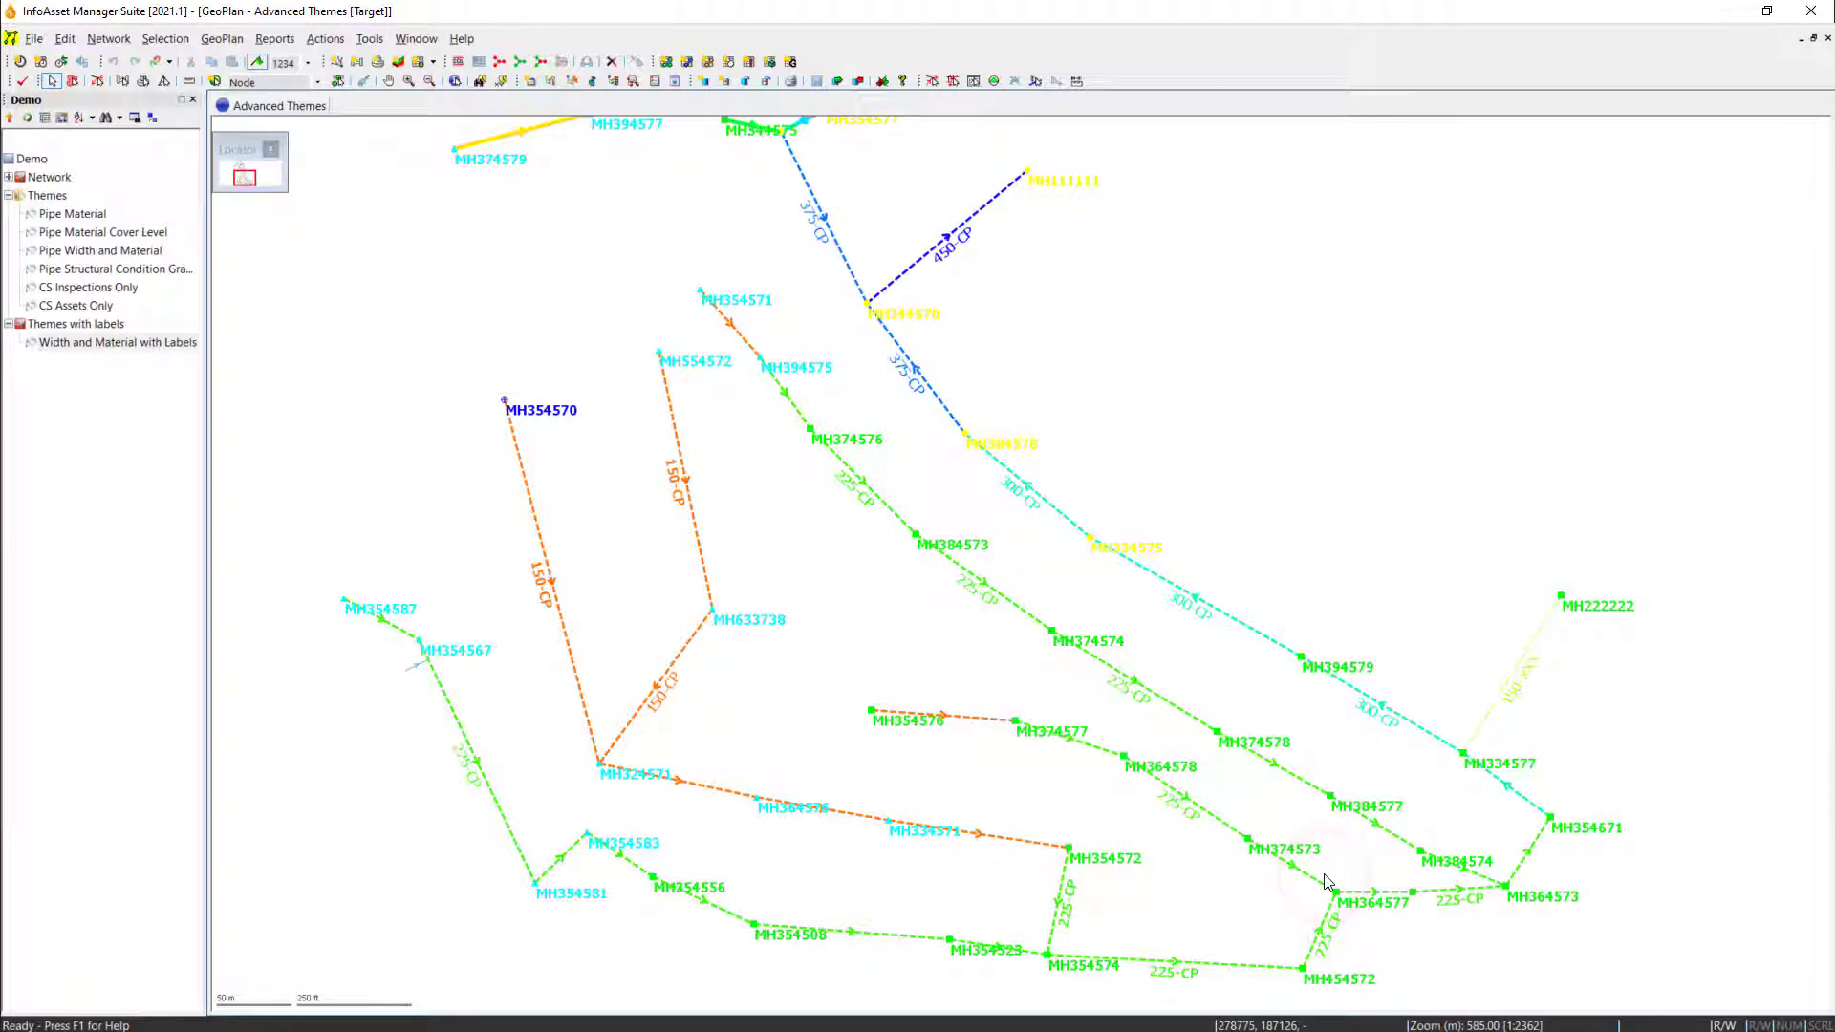
- Place custom labels on four pipes, including the 300 CP pipe, then delete one unwanted label
left_click(164, 81)
left_click_drag(1037, 497, 1019, 573)
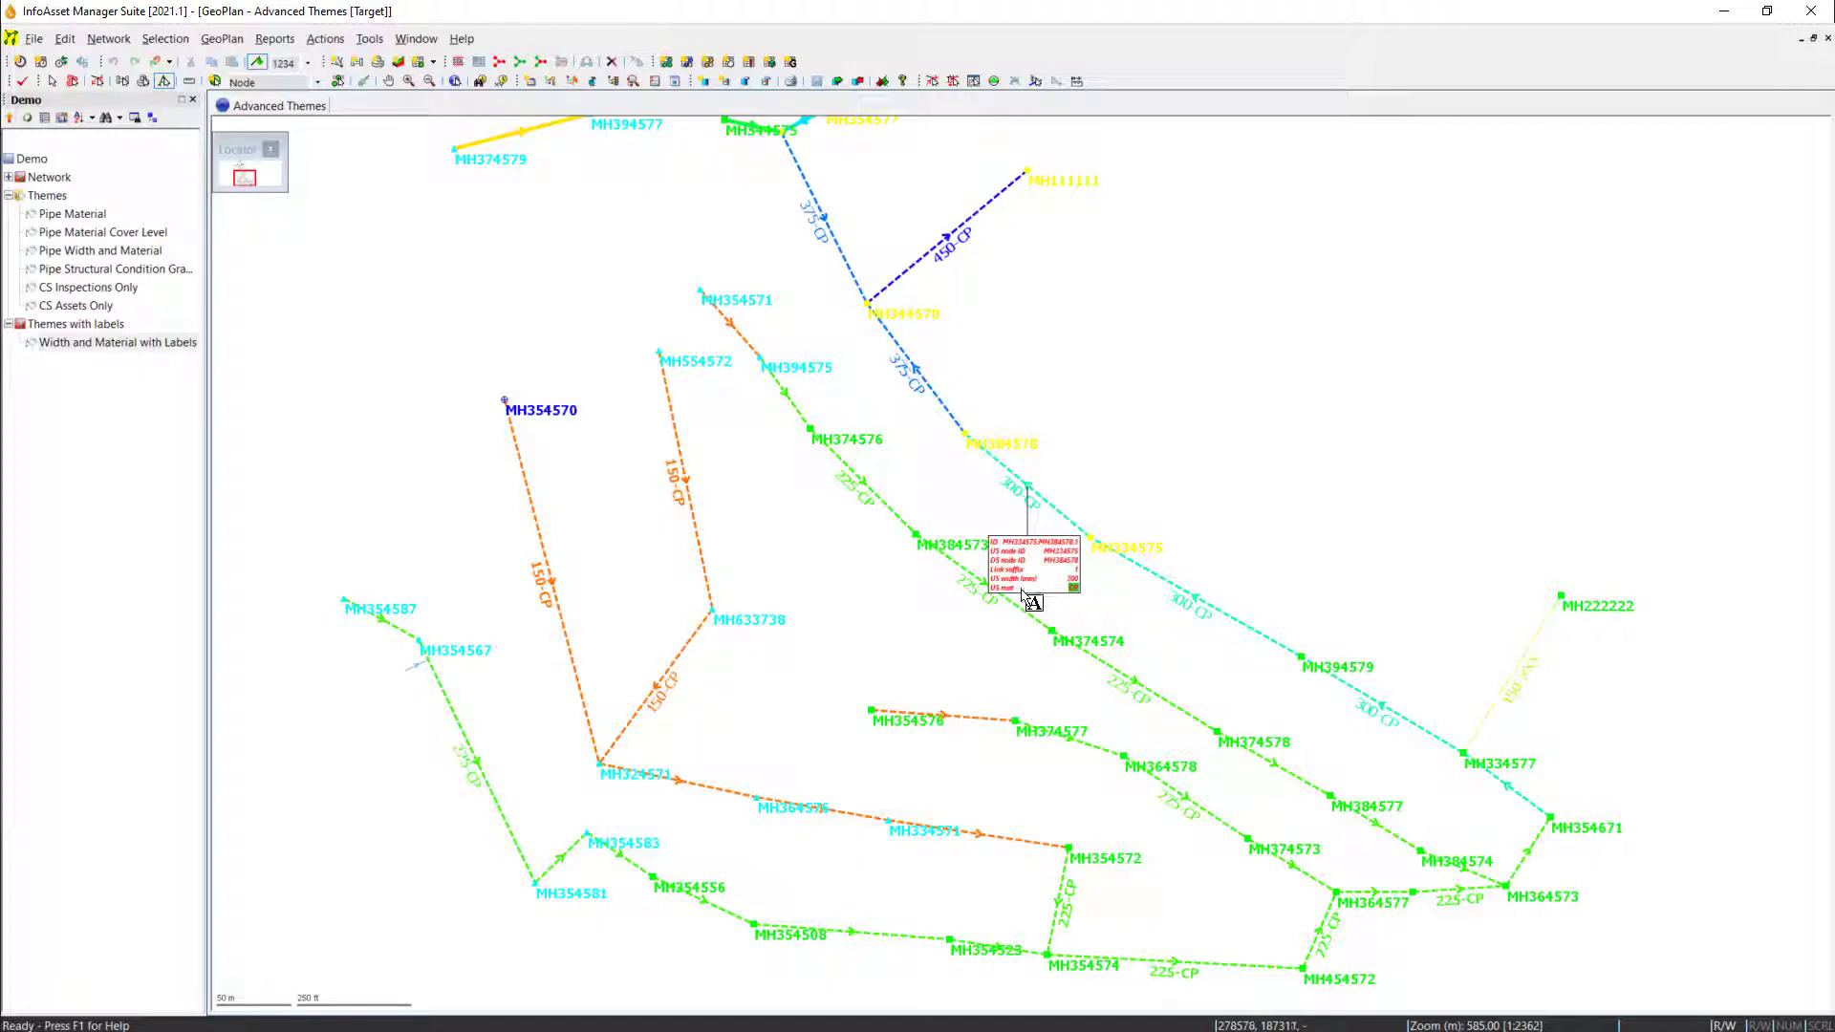
left_click(668, 669)
left_click(693, 507)
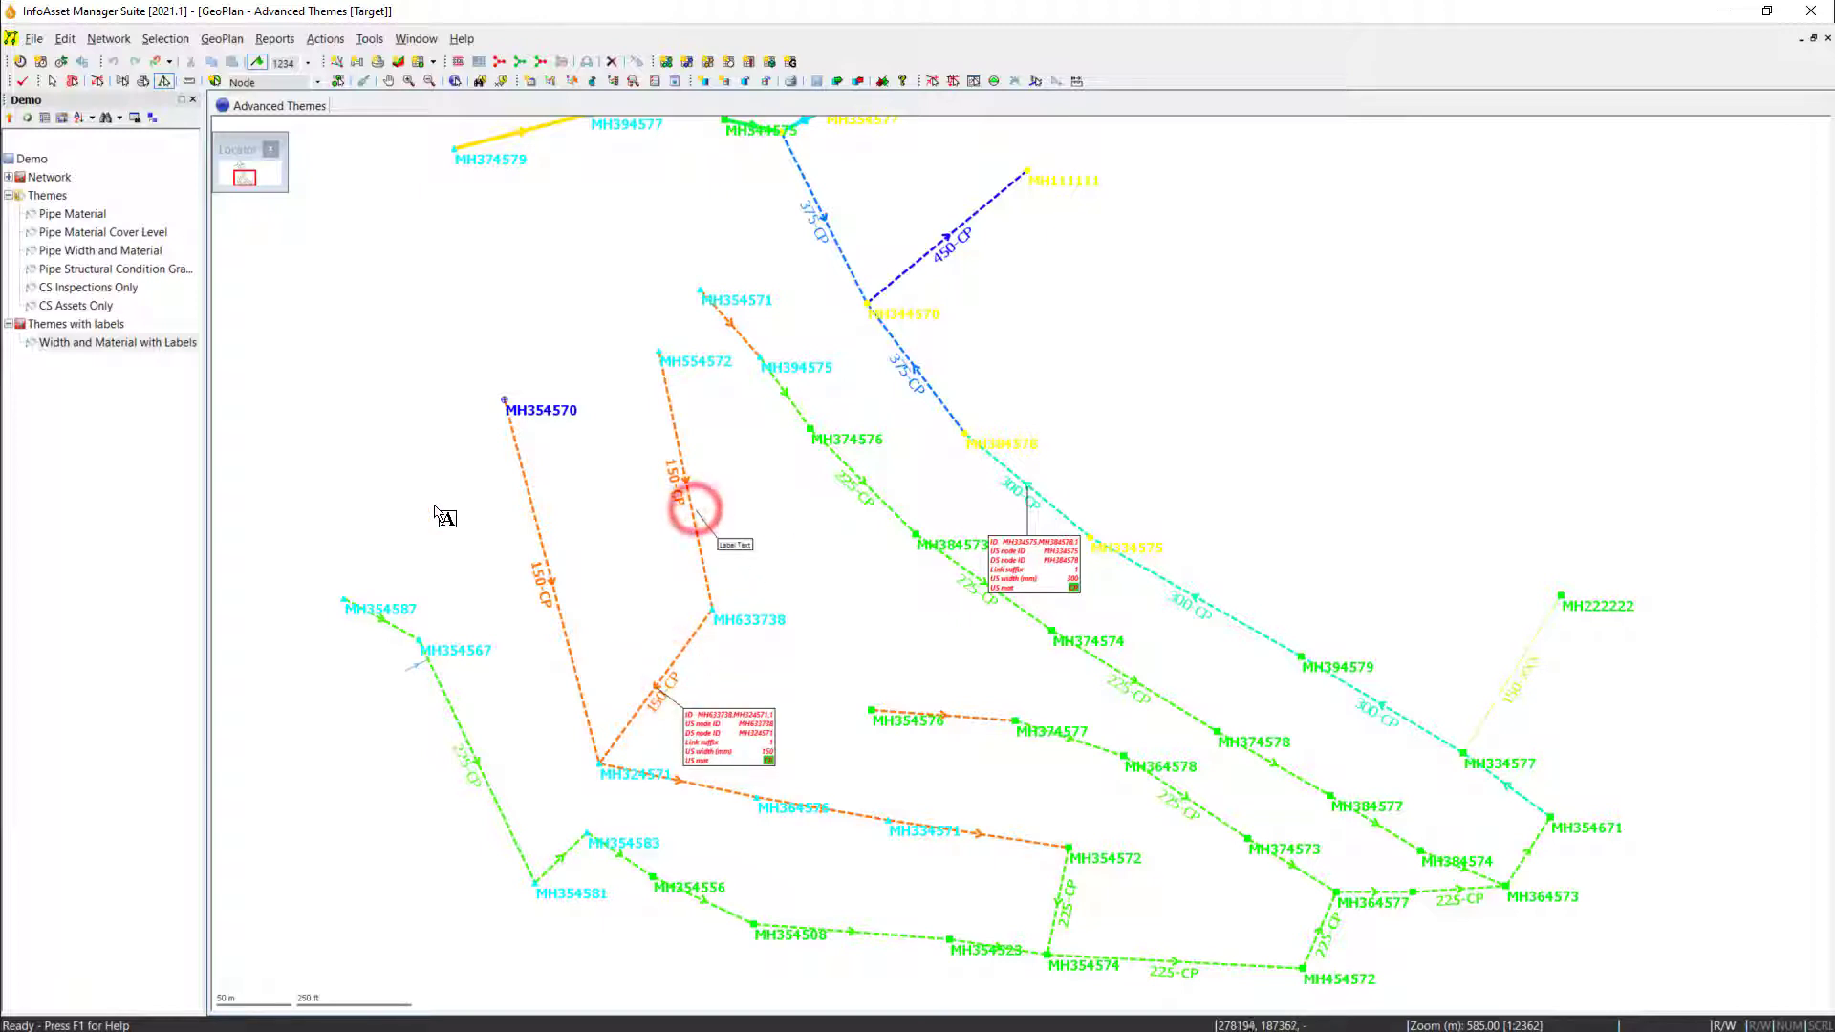
left_click(552, 578)
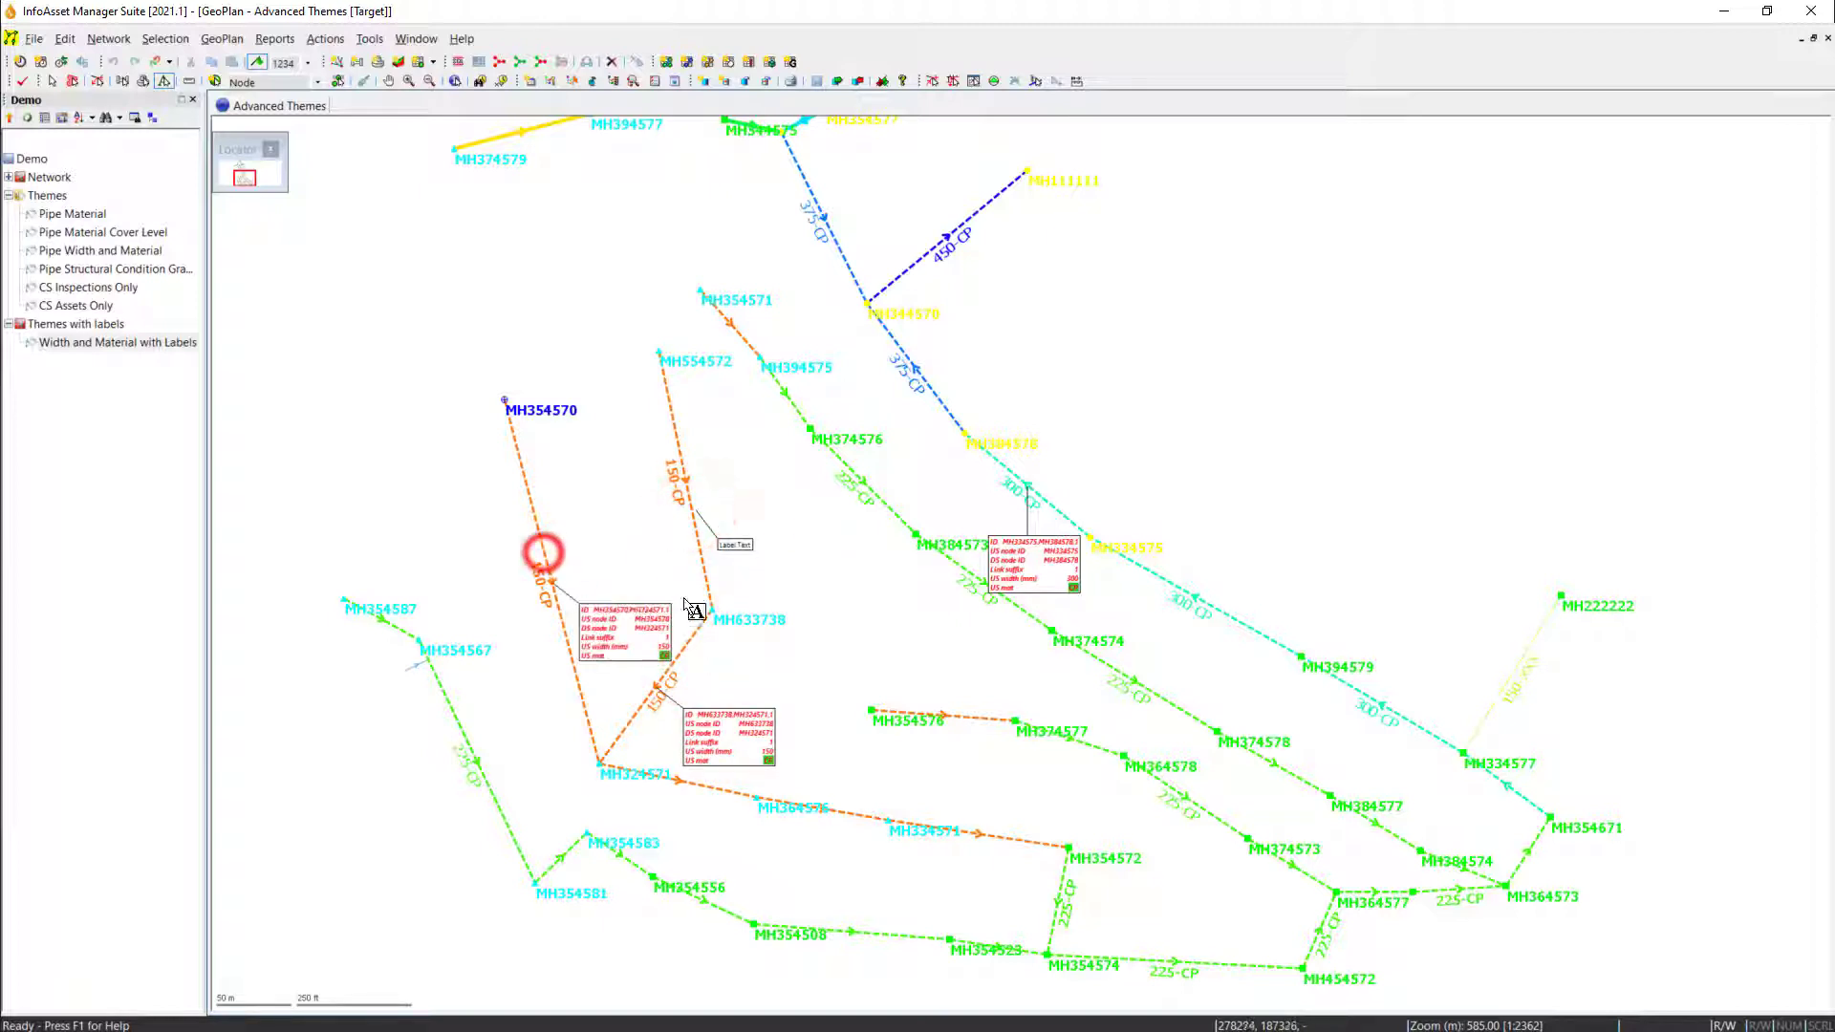
right_click(734, 547)
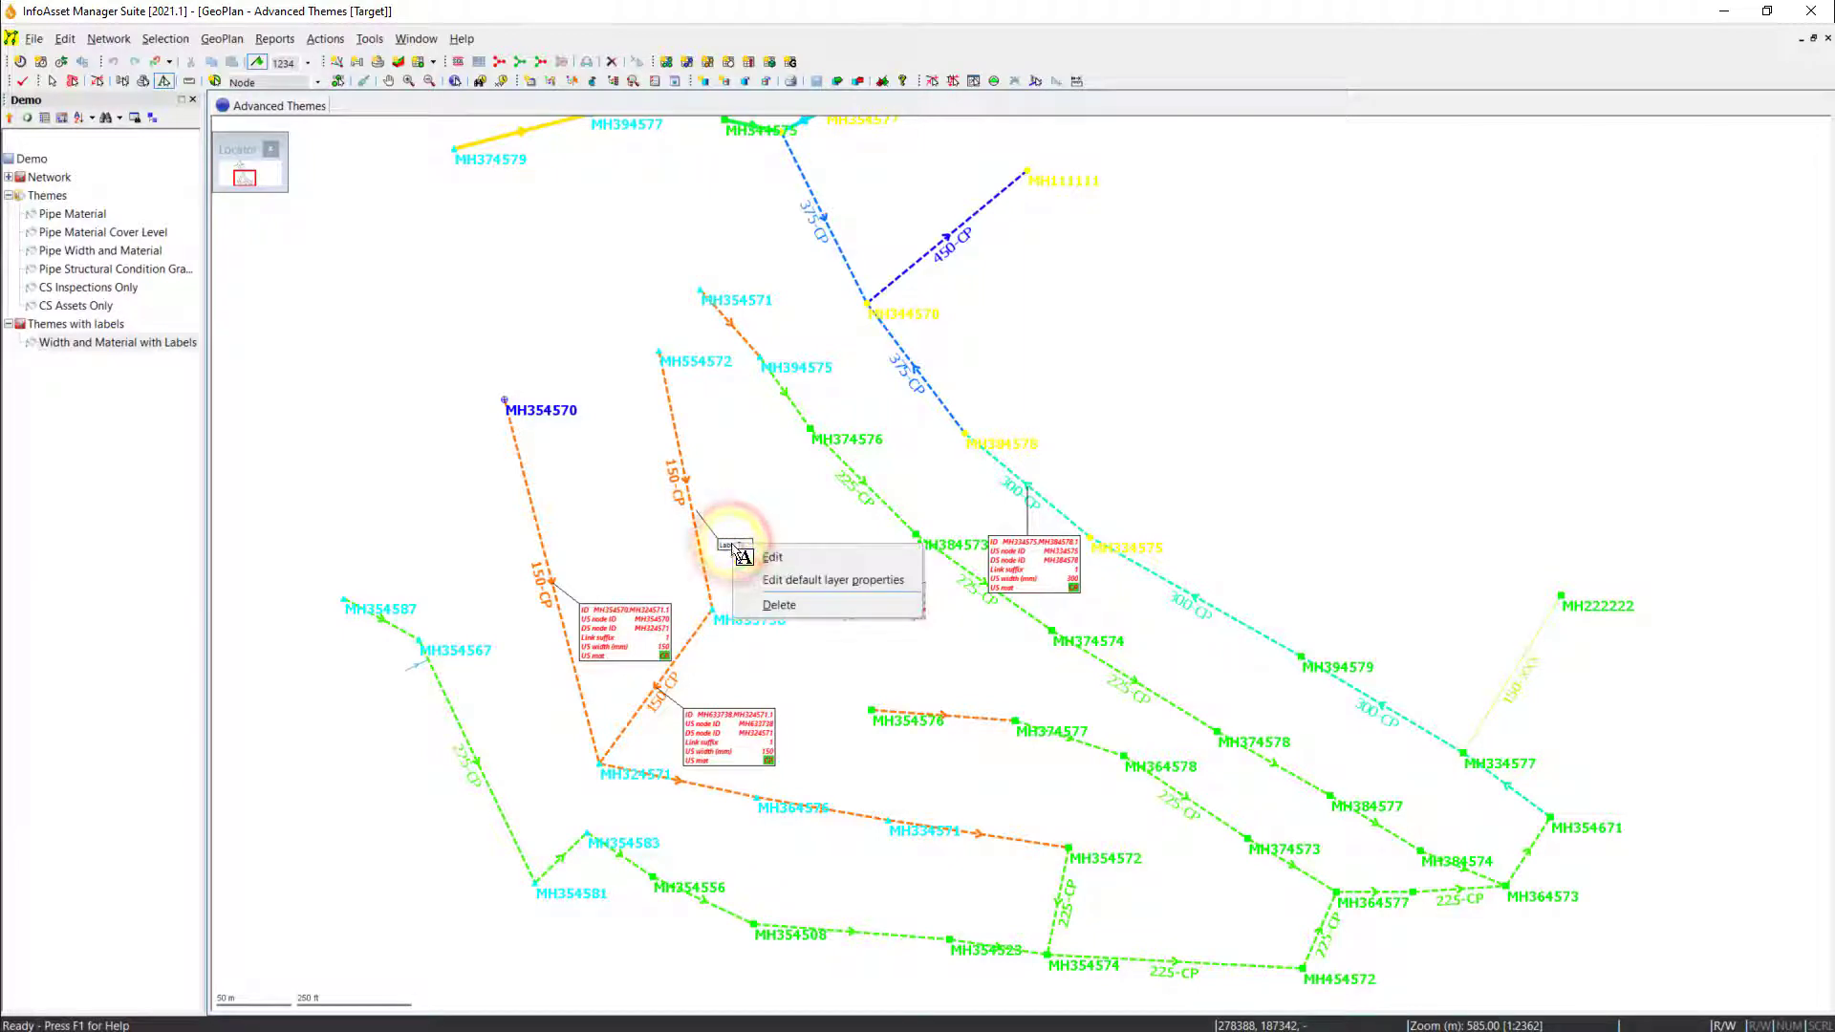
left_click(767, 605)
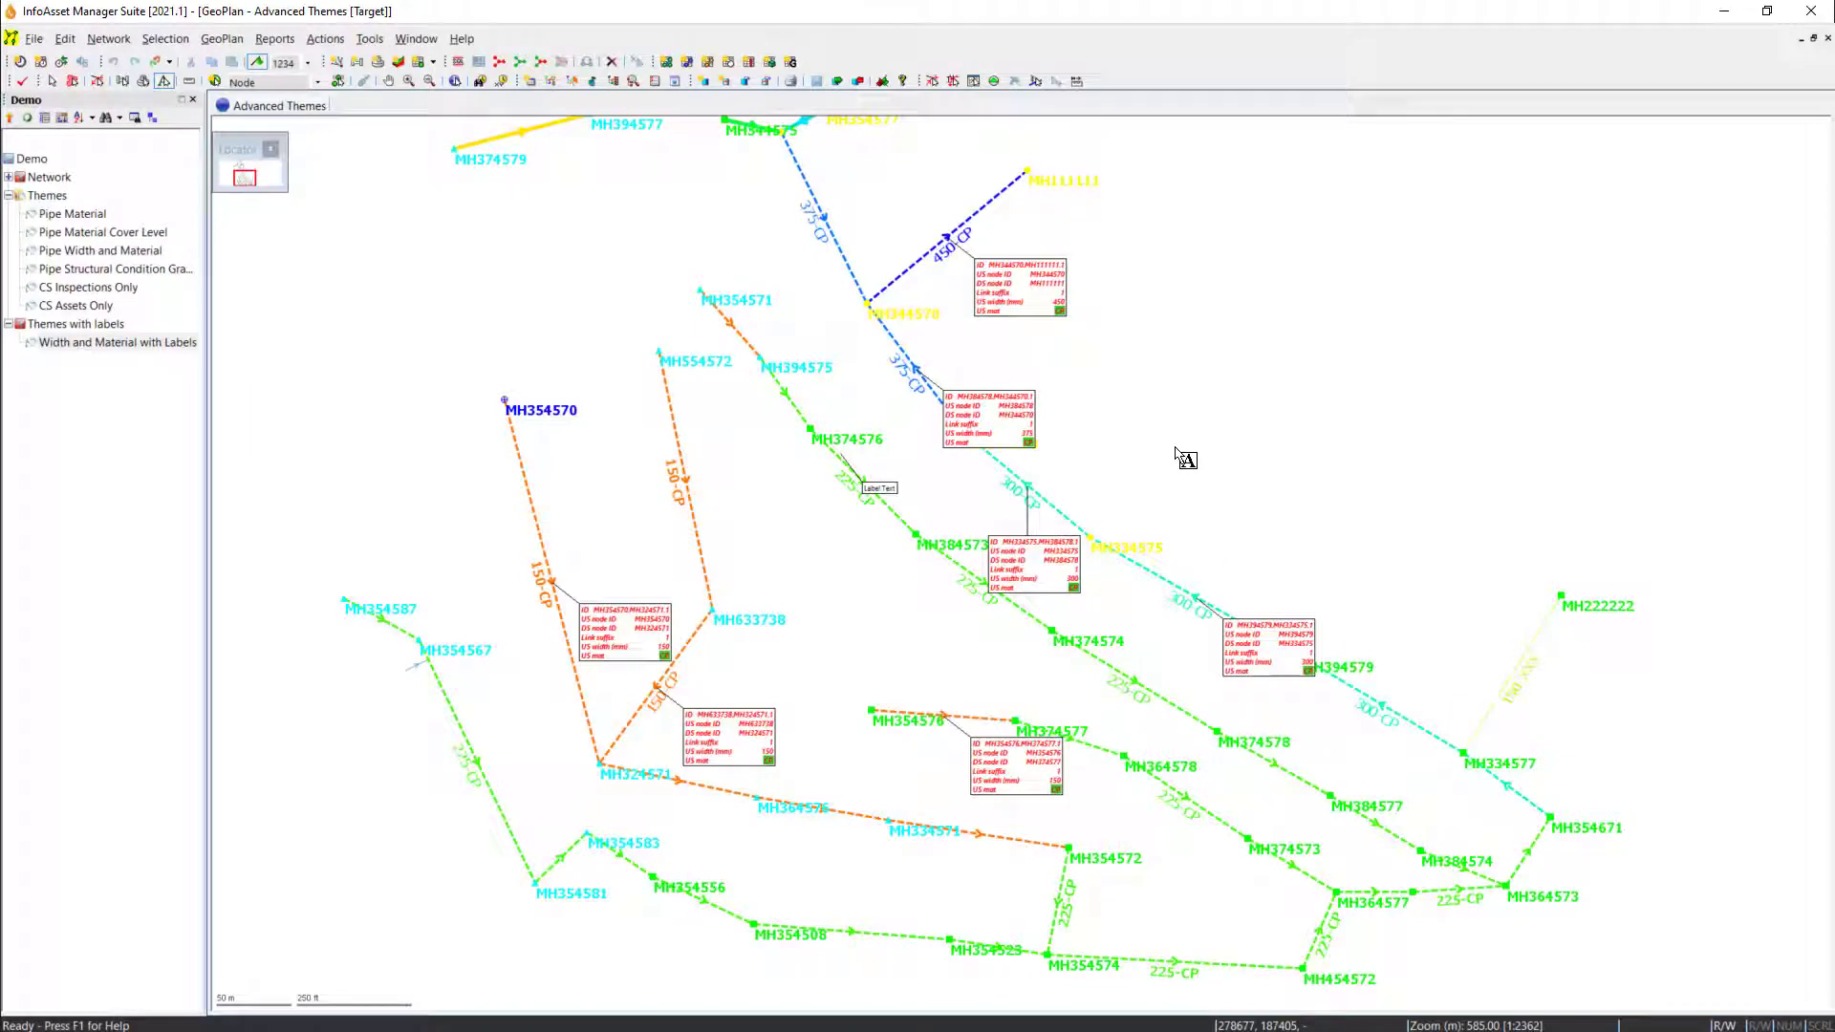
- Clear all custom labels, trace upstream from MH384574, and custom-label every selected pipe
left_click(224, 41)
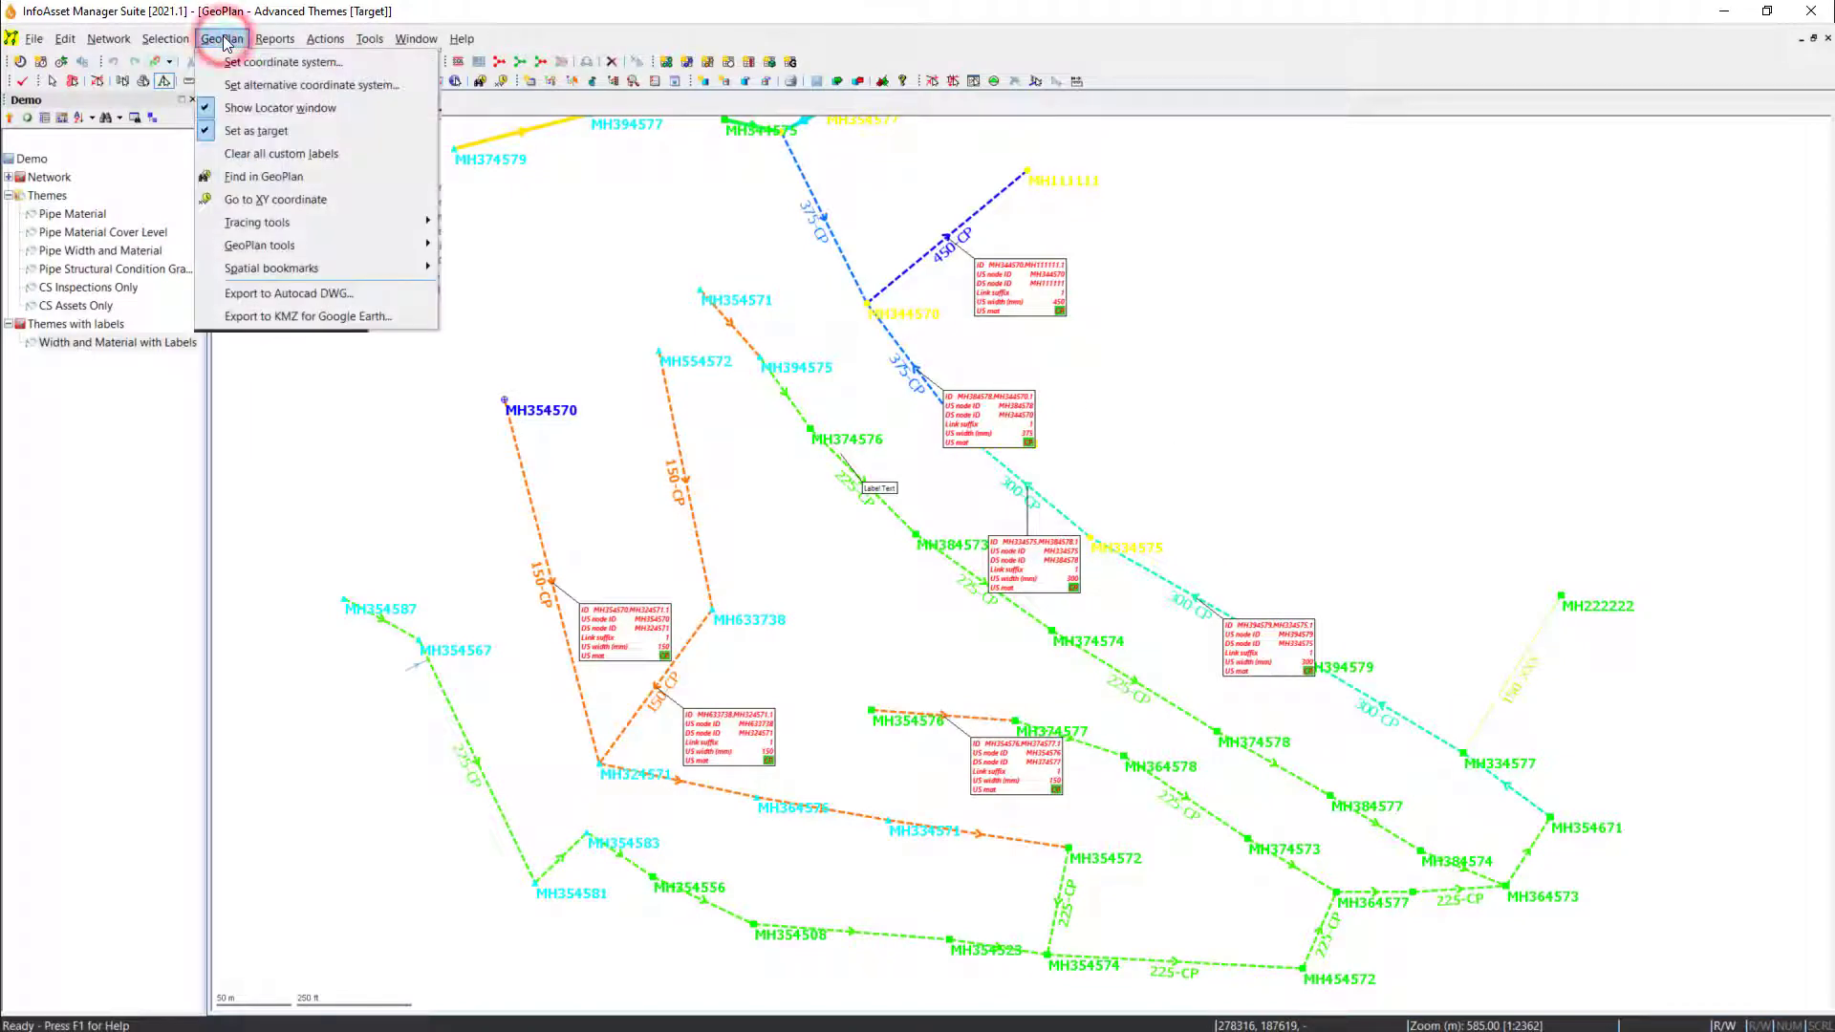
left_click(251, 153)
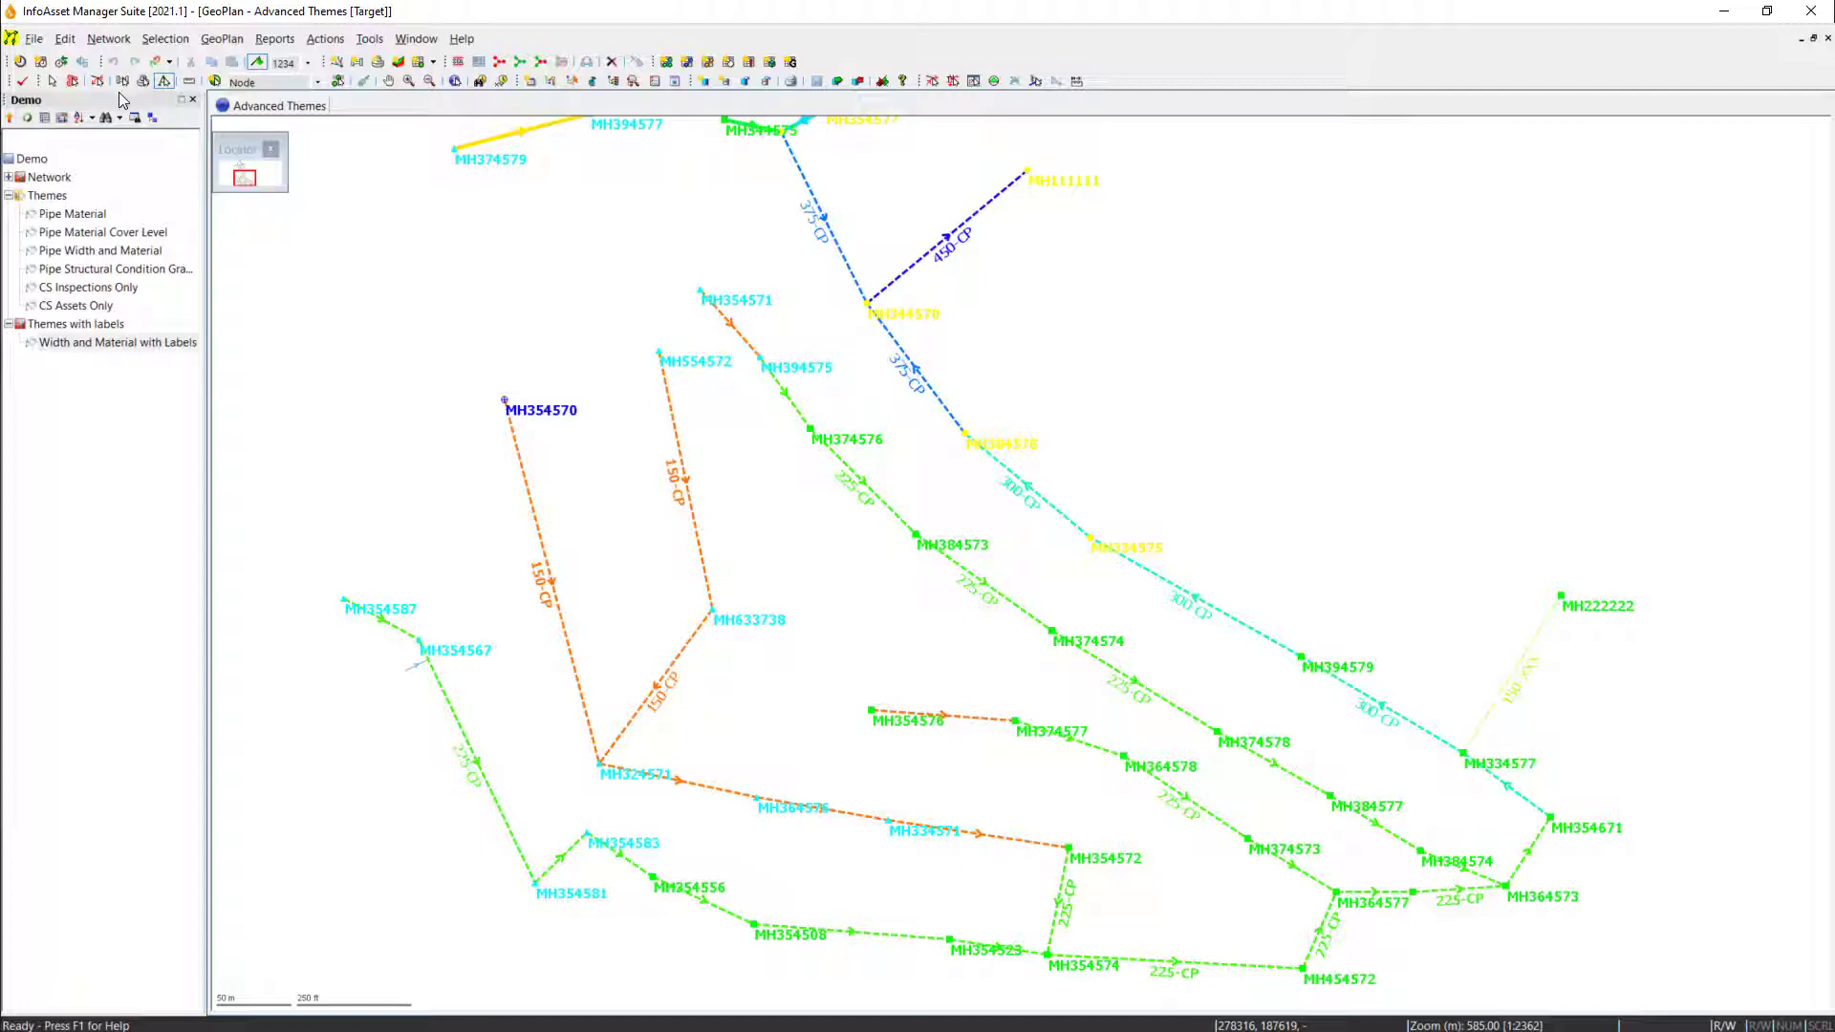
left_click(932, 82)
left_click(1471, 874)
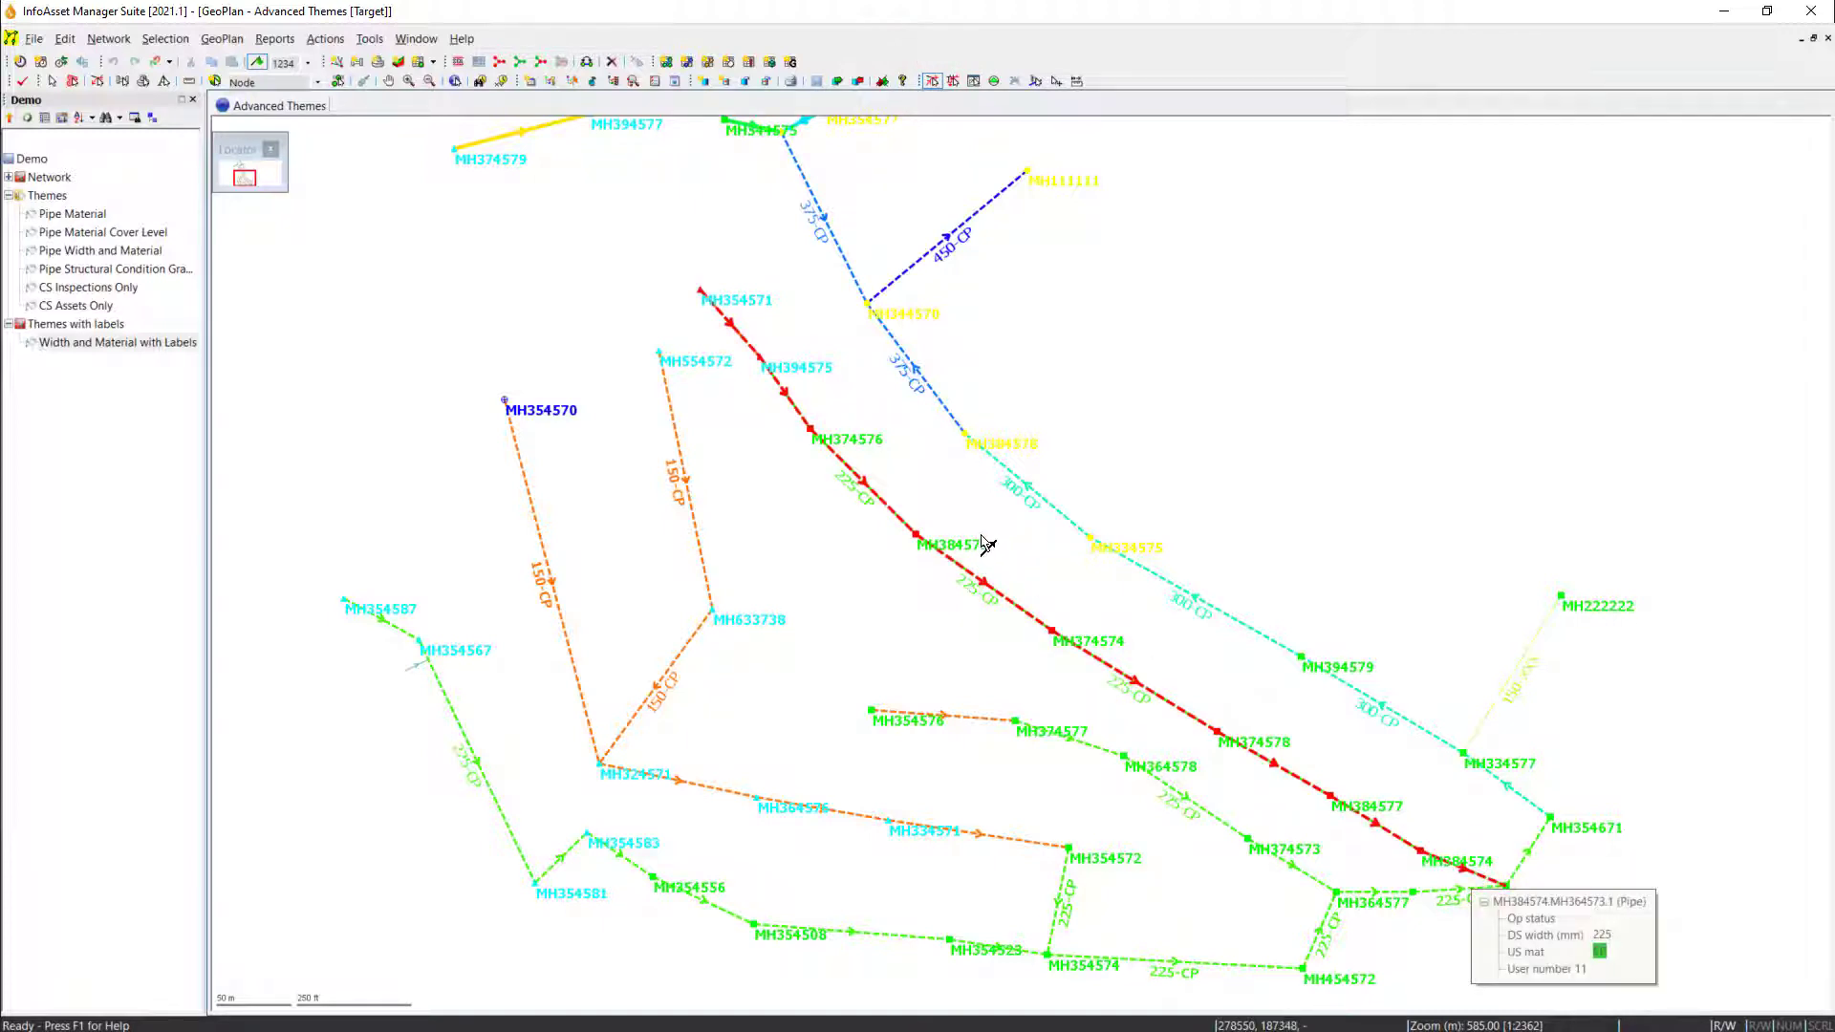
right_click(938, 486)
left_click(984, 504)
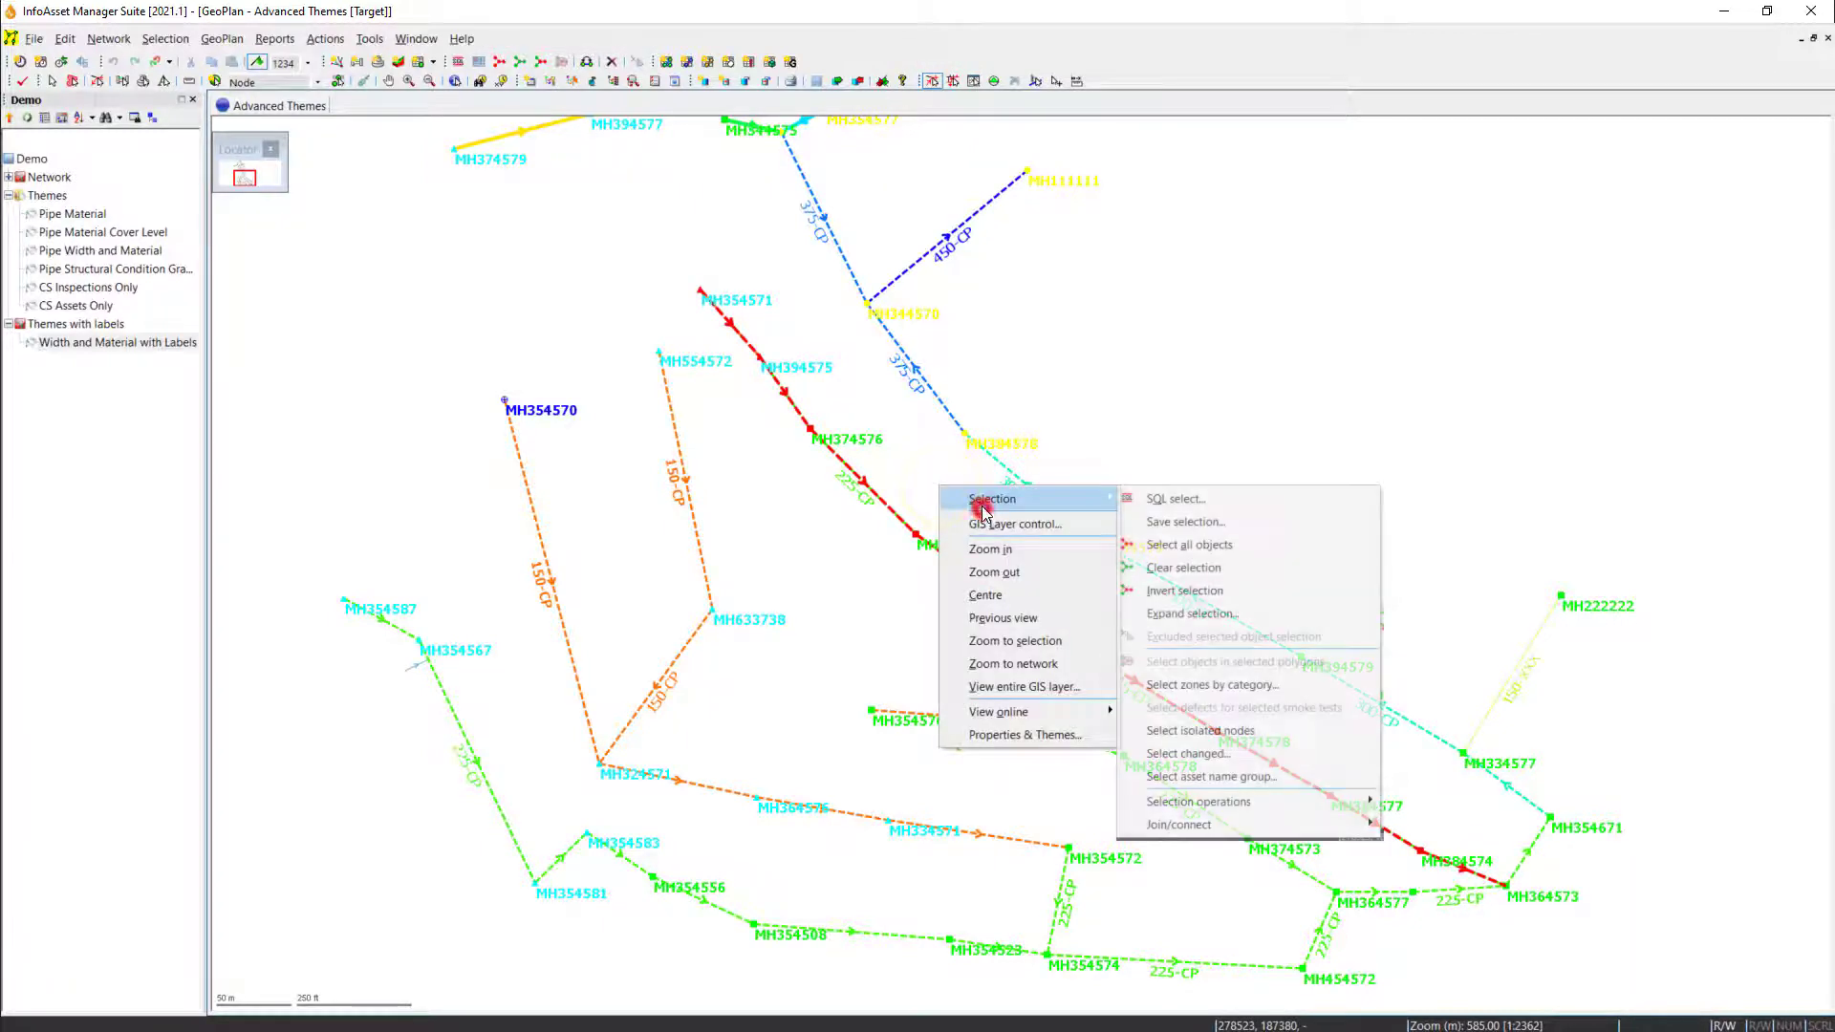
left_click(1243, 801)
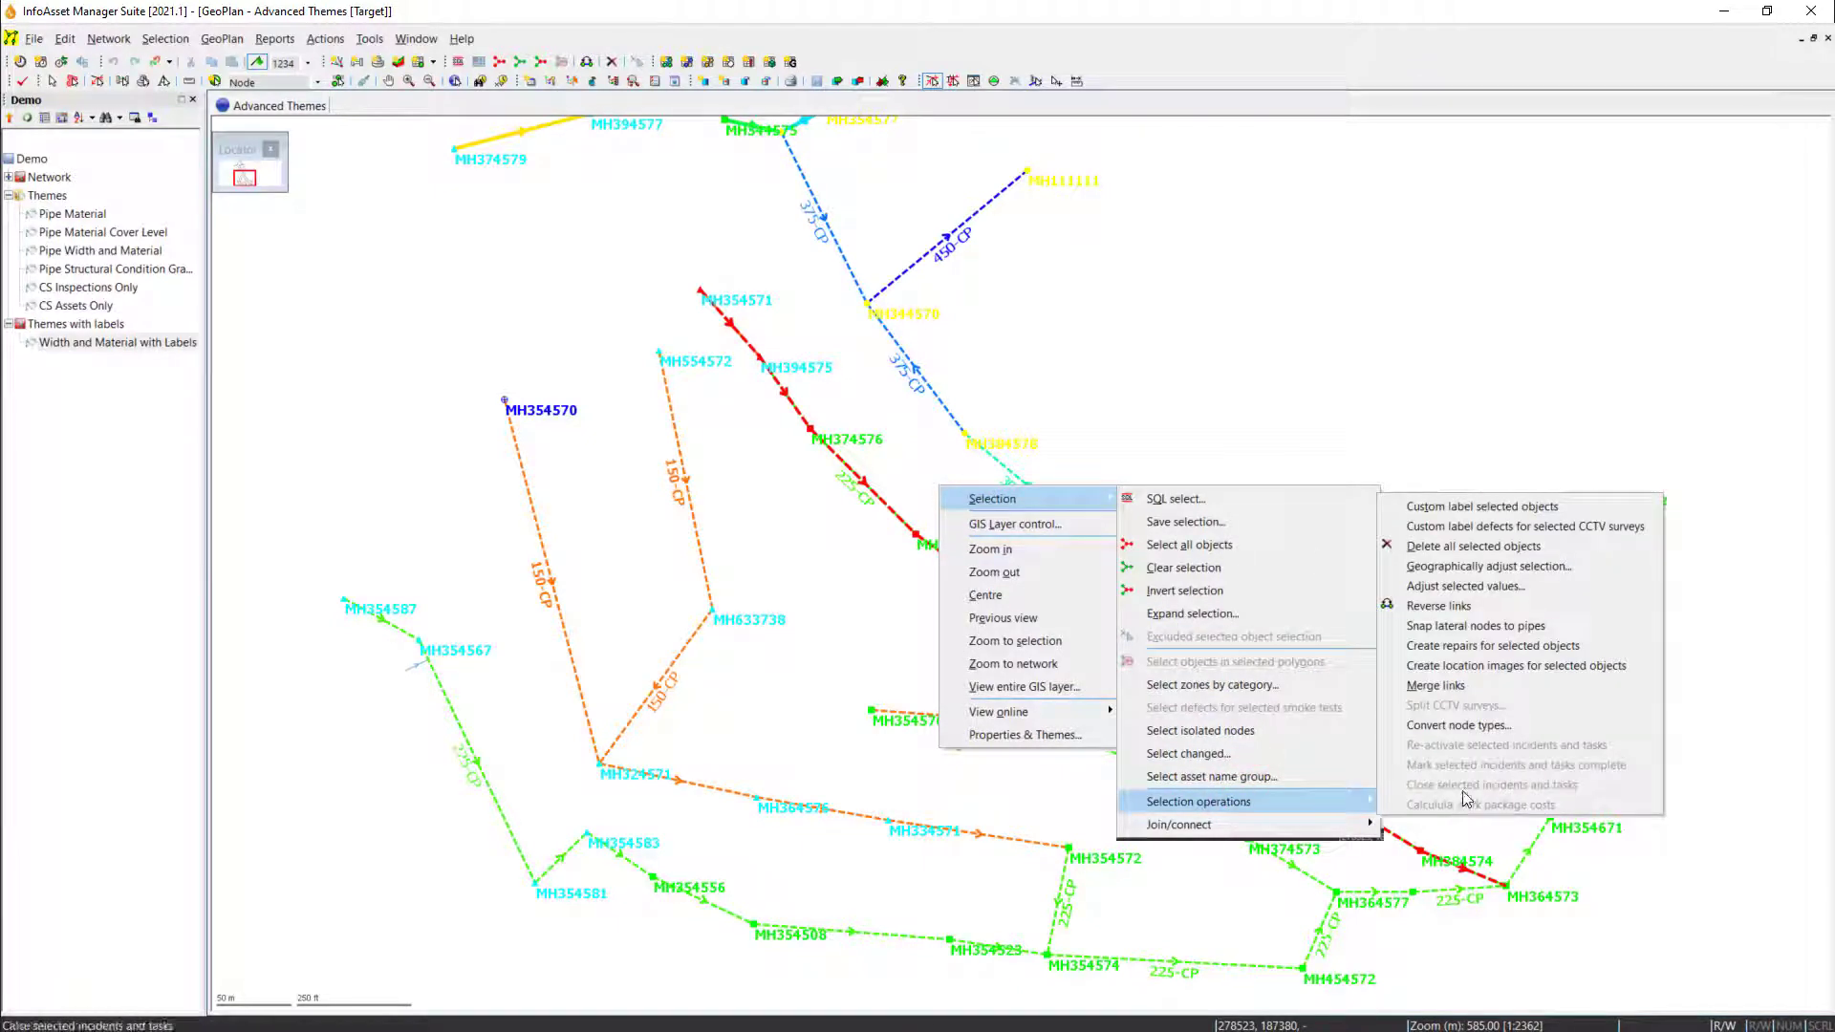
left_click(1484, 507)
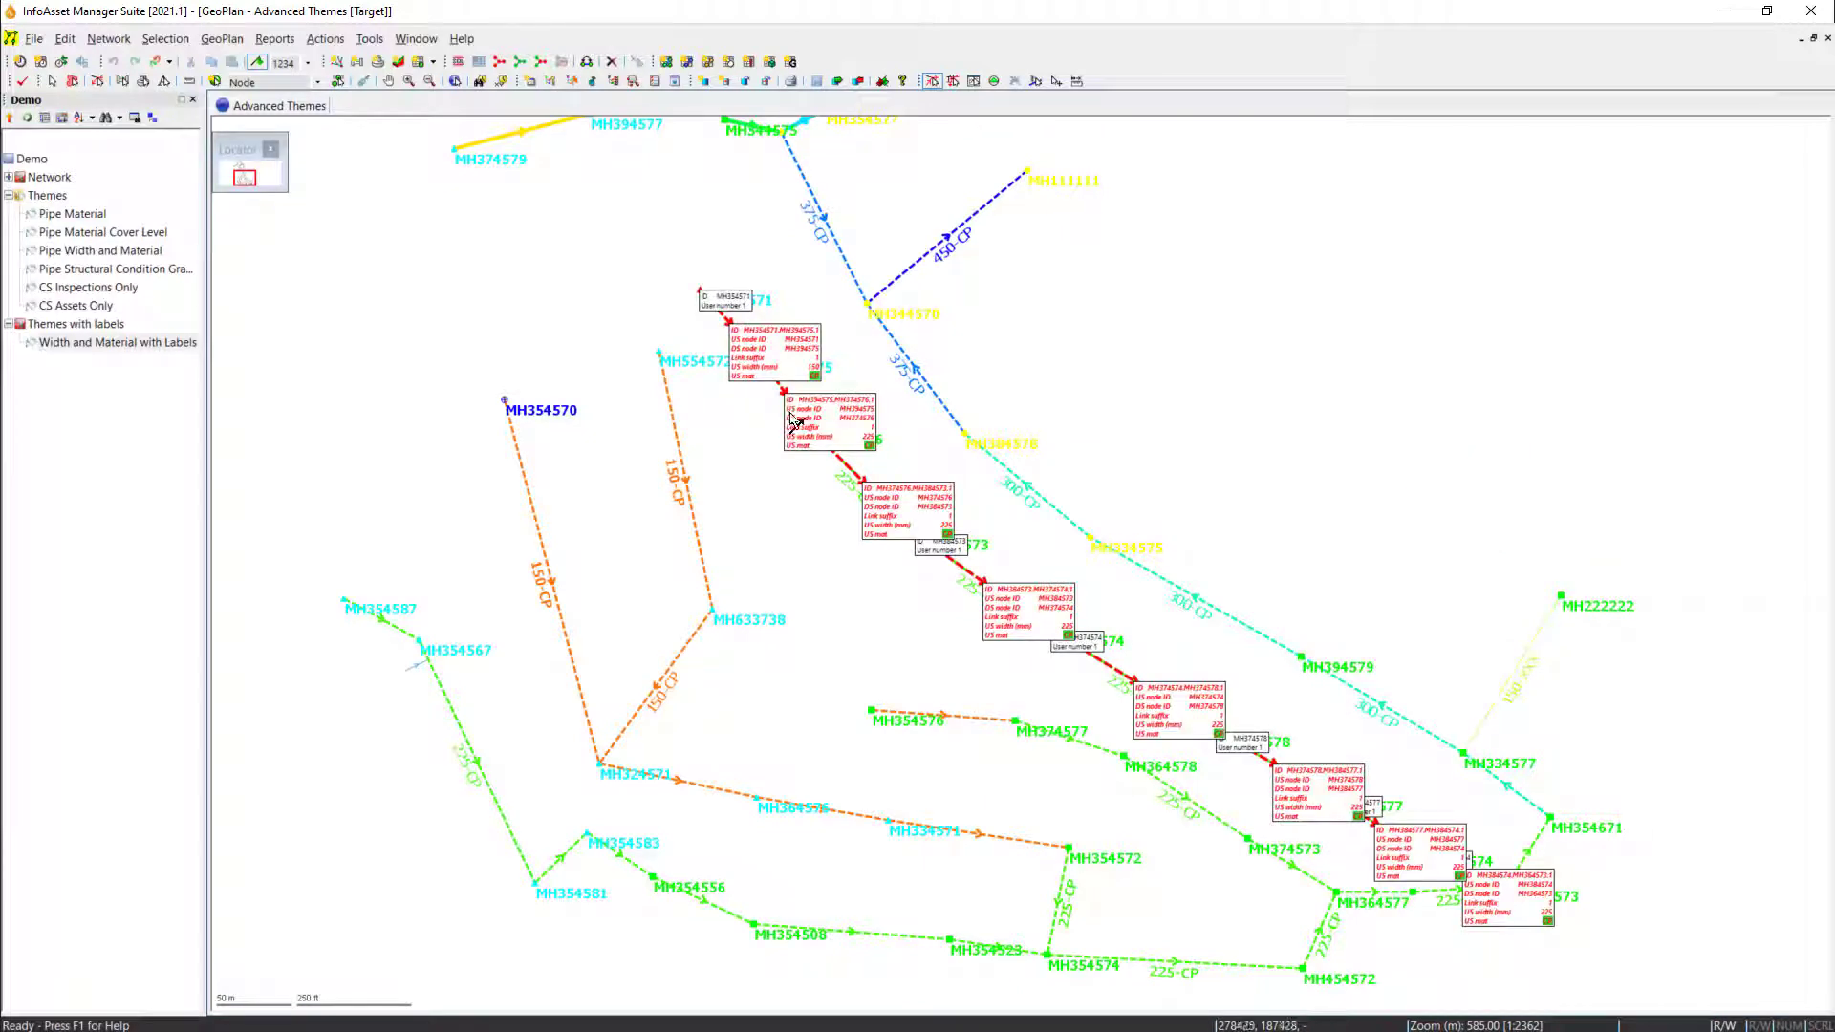
- Drag the eight upstream pipe labels away from their pipes so they are readable
left_click(163, 81)
left_click_drag(880, 513, 782, 579)
left_click_drag(805, 409, 951, 435)
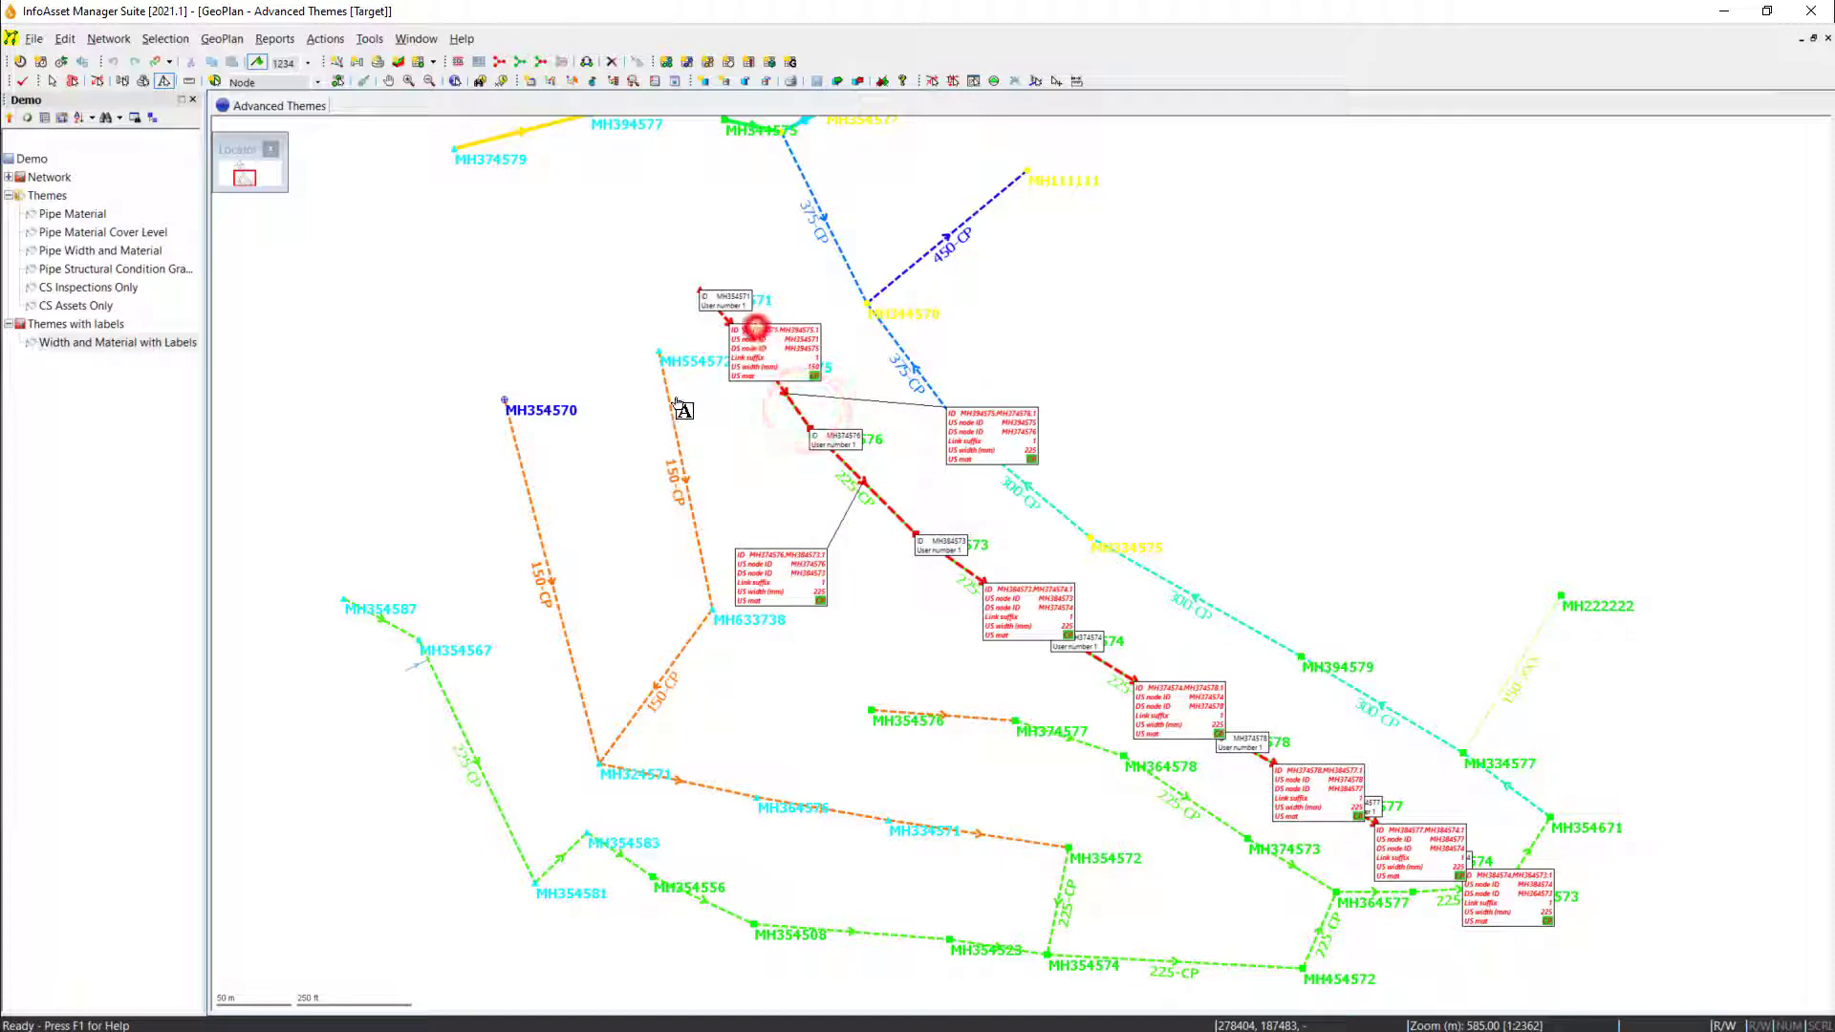
left_click_drag(754, 330, 665, 397)
left_click_drag(1030, 597, 1165, 555)
left_click_drag(1190, 714, 979, 688)
left_click_drag(1317, 795, 1319, 688)
left_click_drag(1410, 854, 1189, 808)
left_click_drag(1499, 880, 1507, 779)
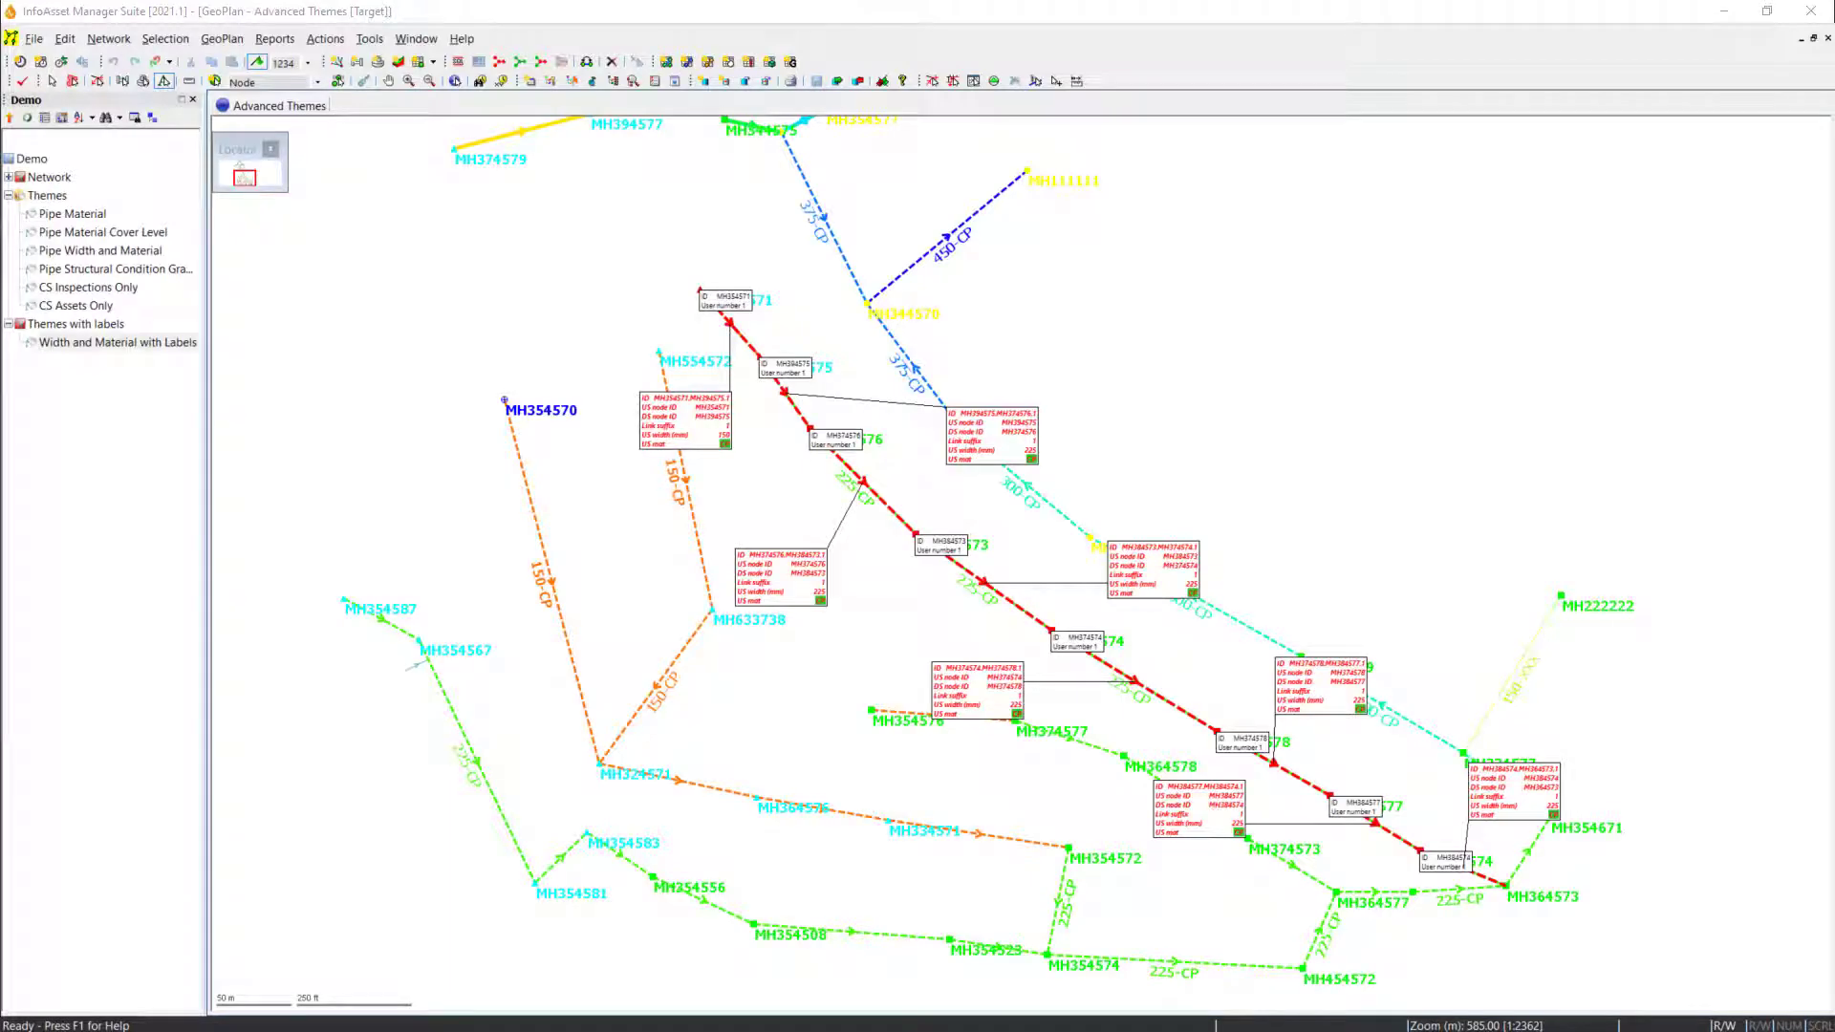
- Open the Pipe custom label settings and switch the label content to Free Text
right_click(1148, 390)
left_click(1196, 635)
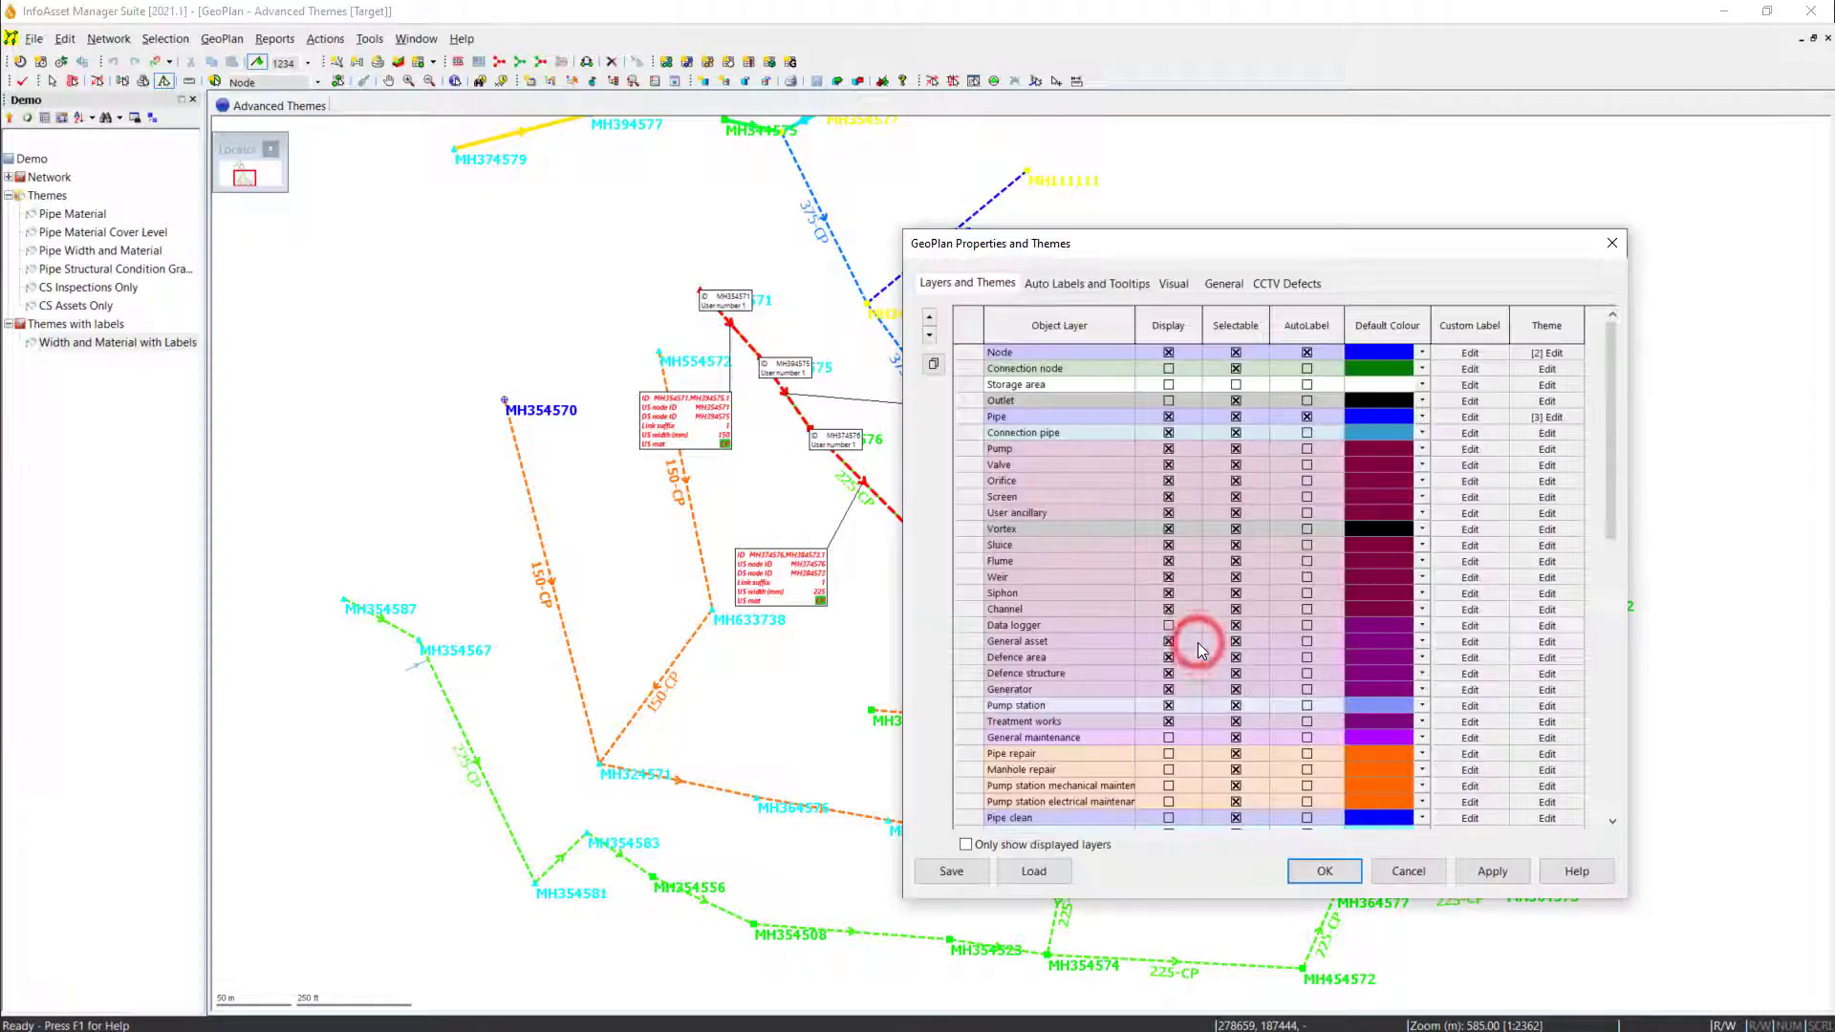
left_click(1477, 424)
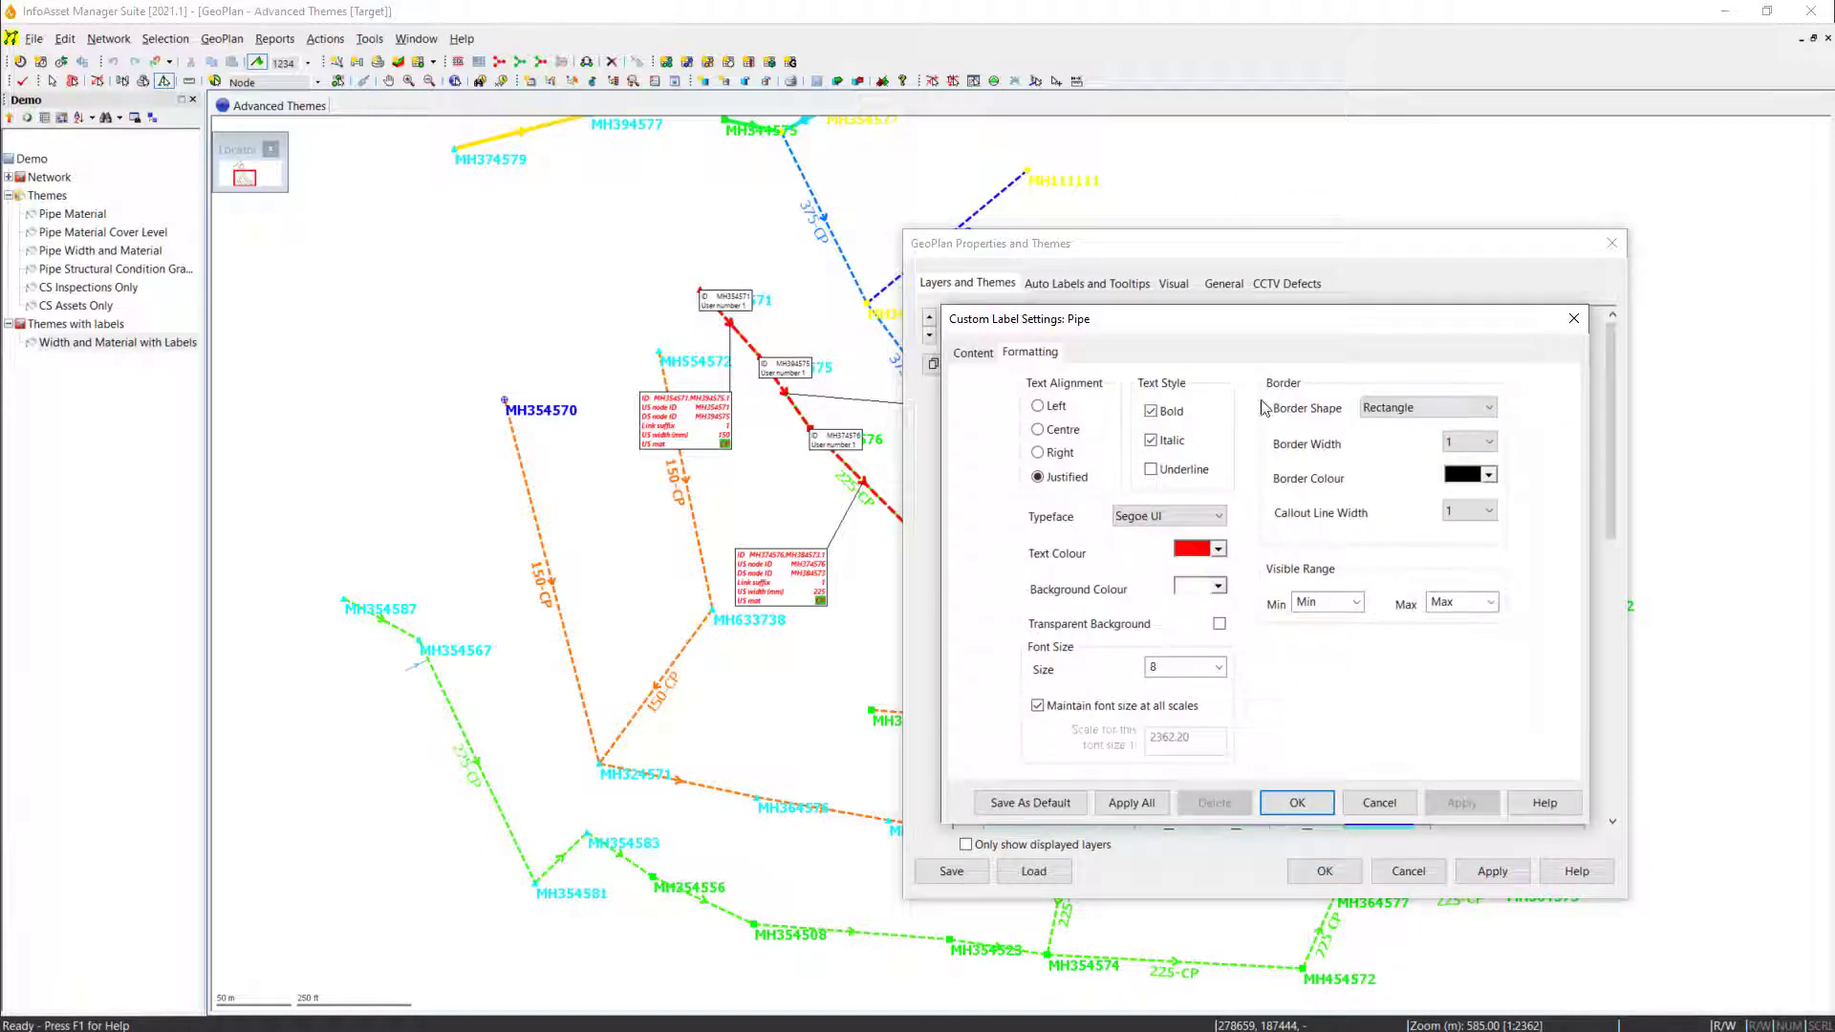
left_click(973, 353)
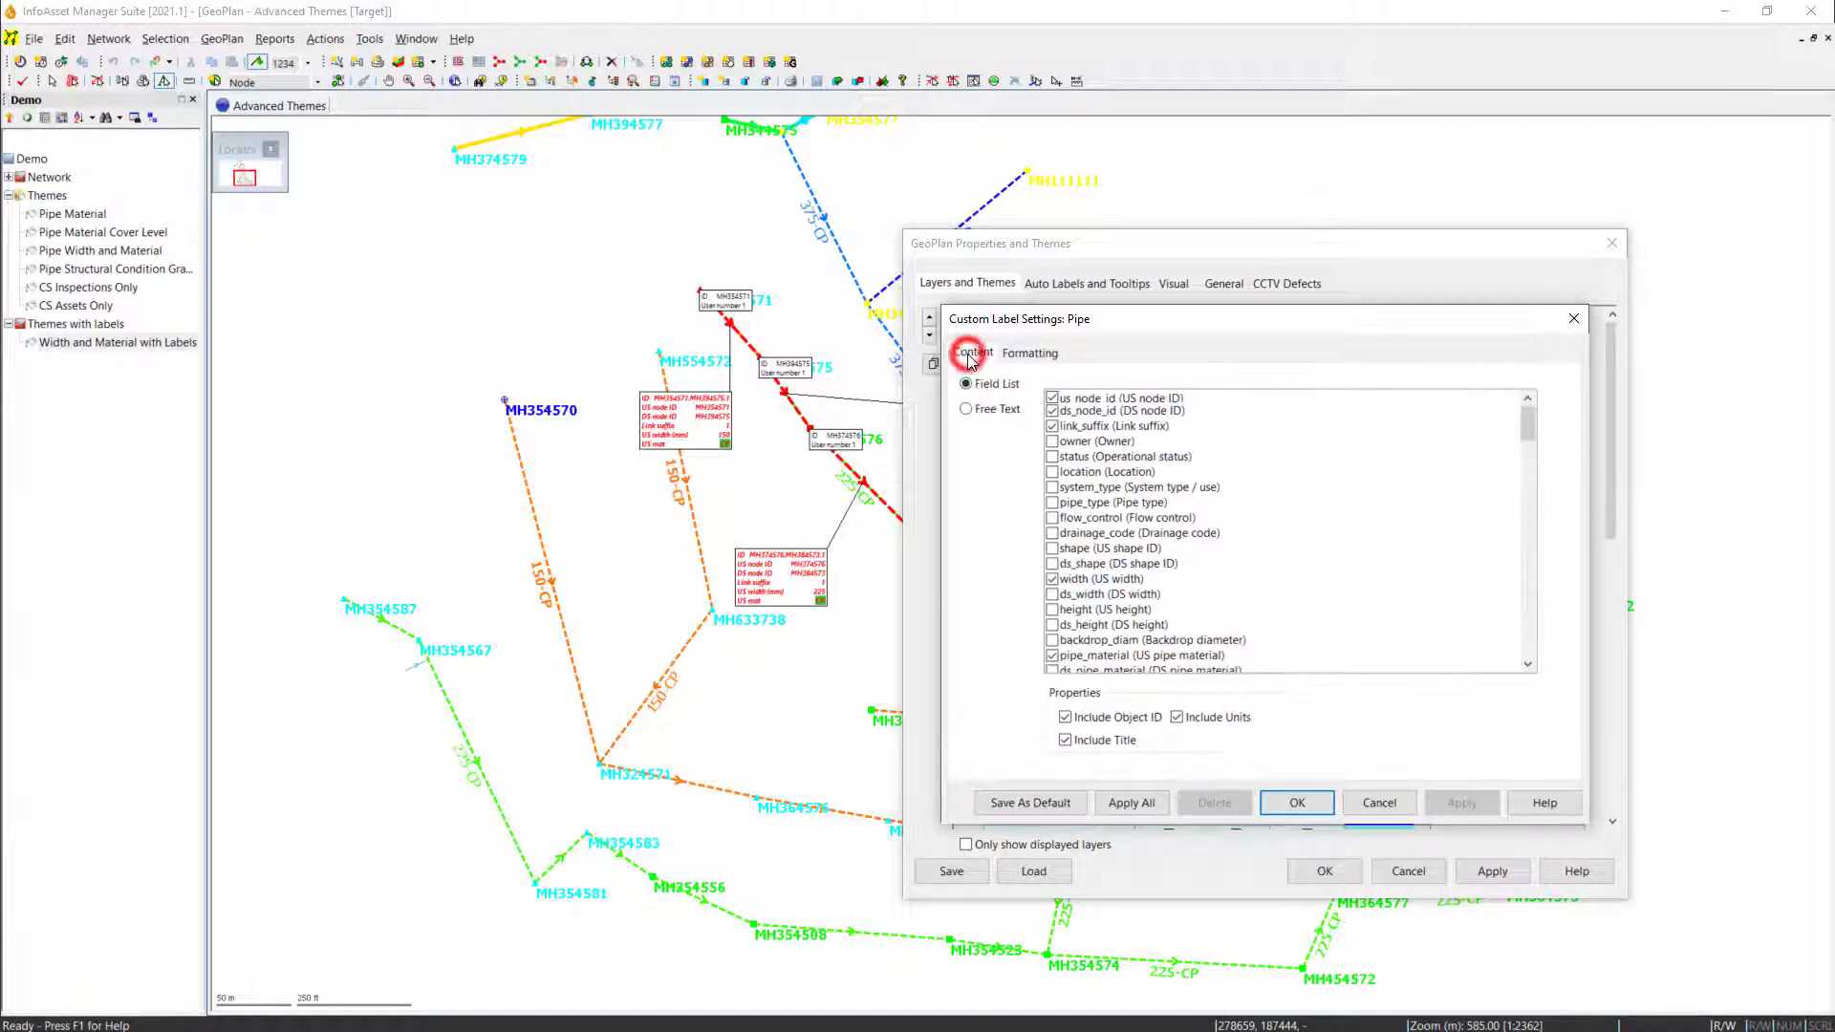
left_click(968, 409)
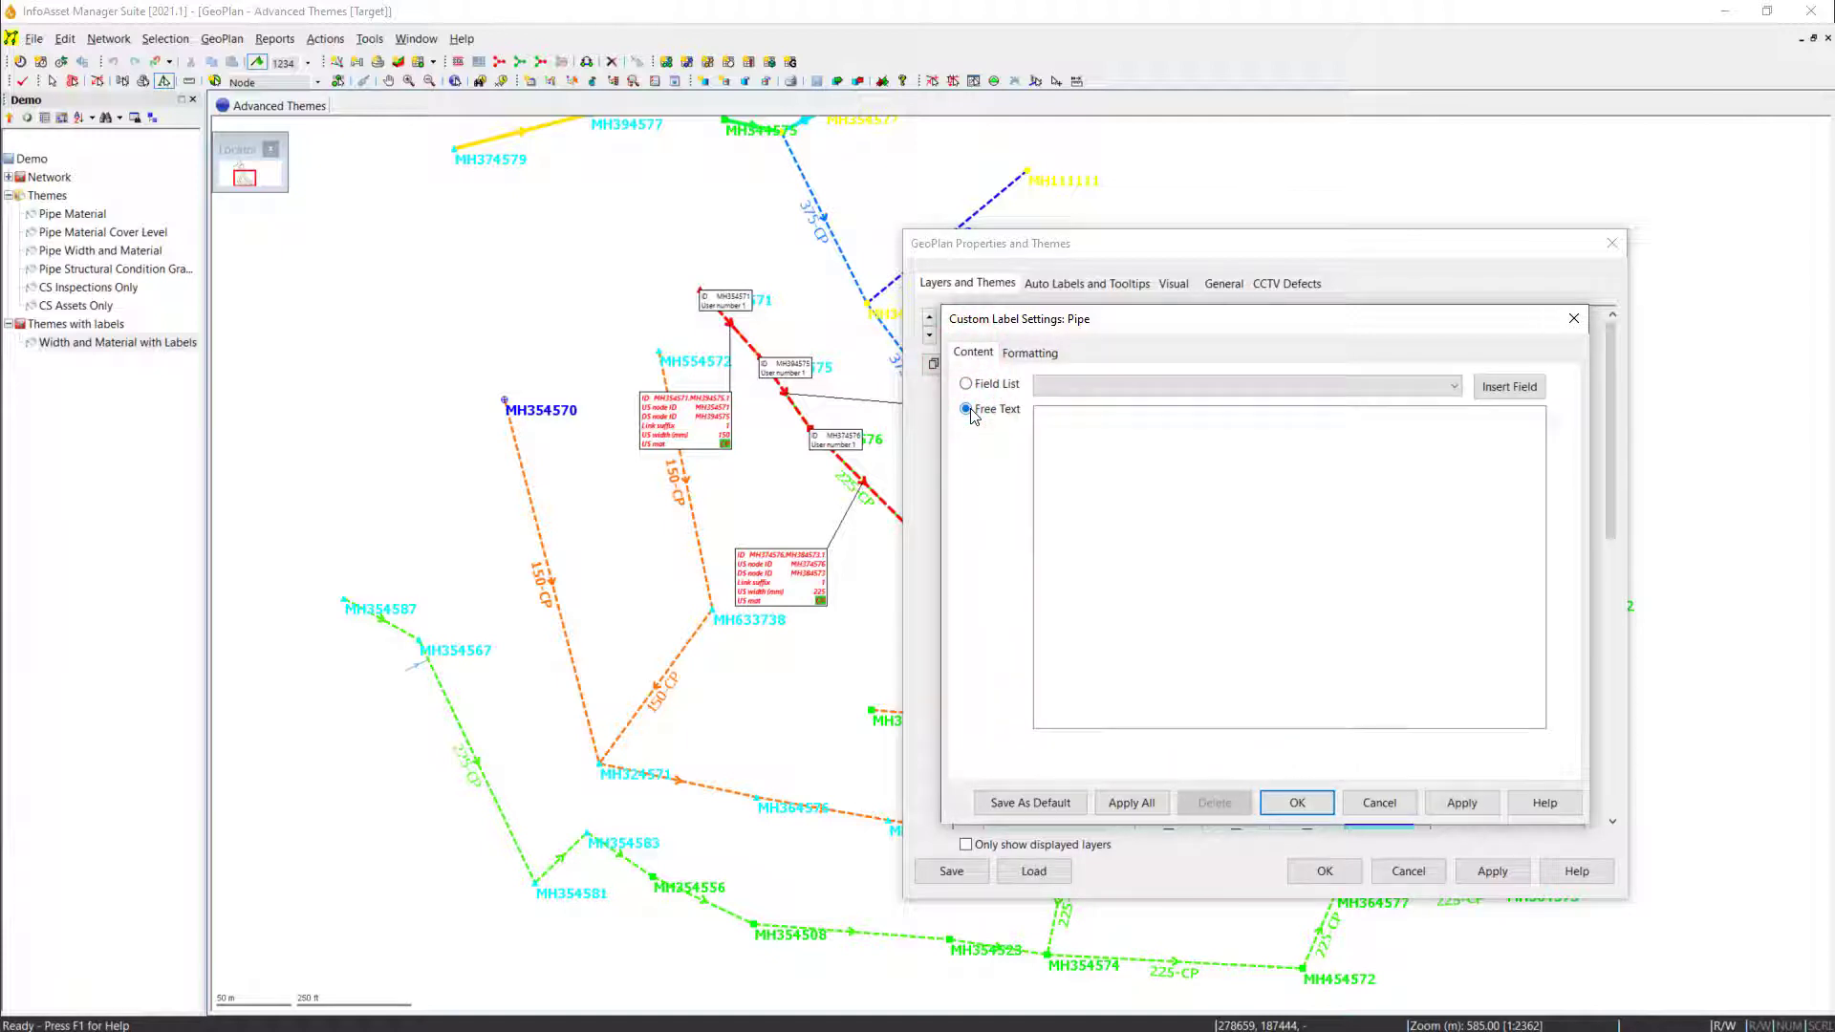
left_click(1065, 421)
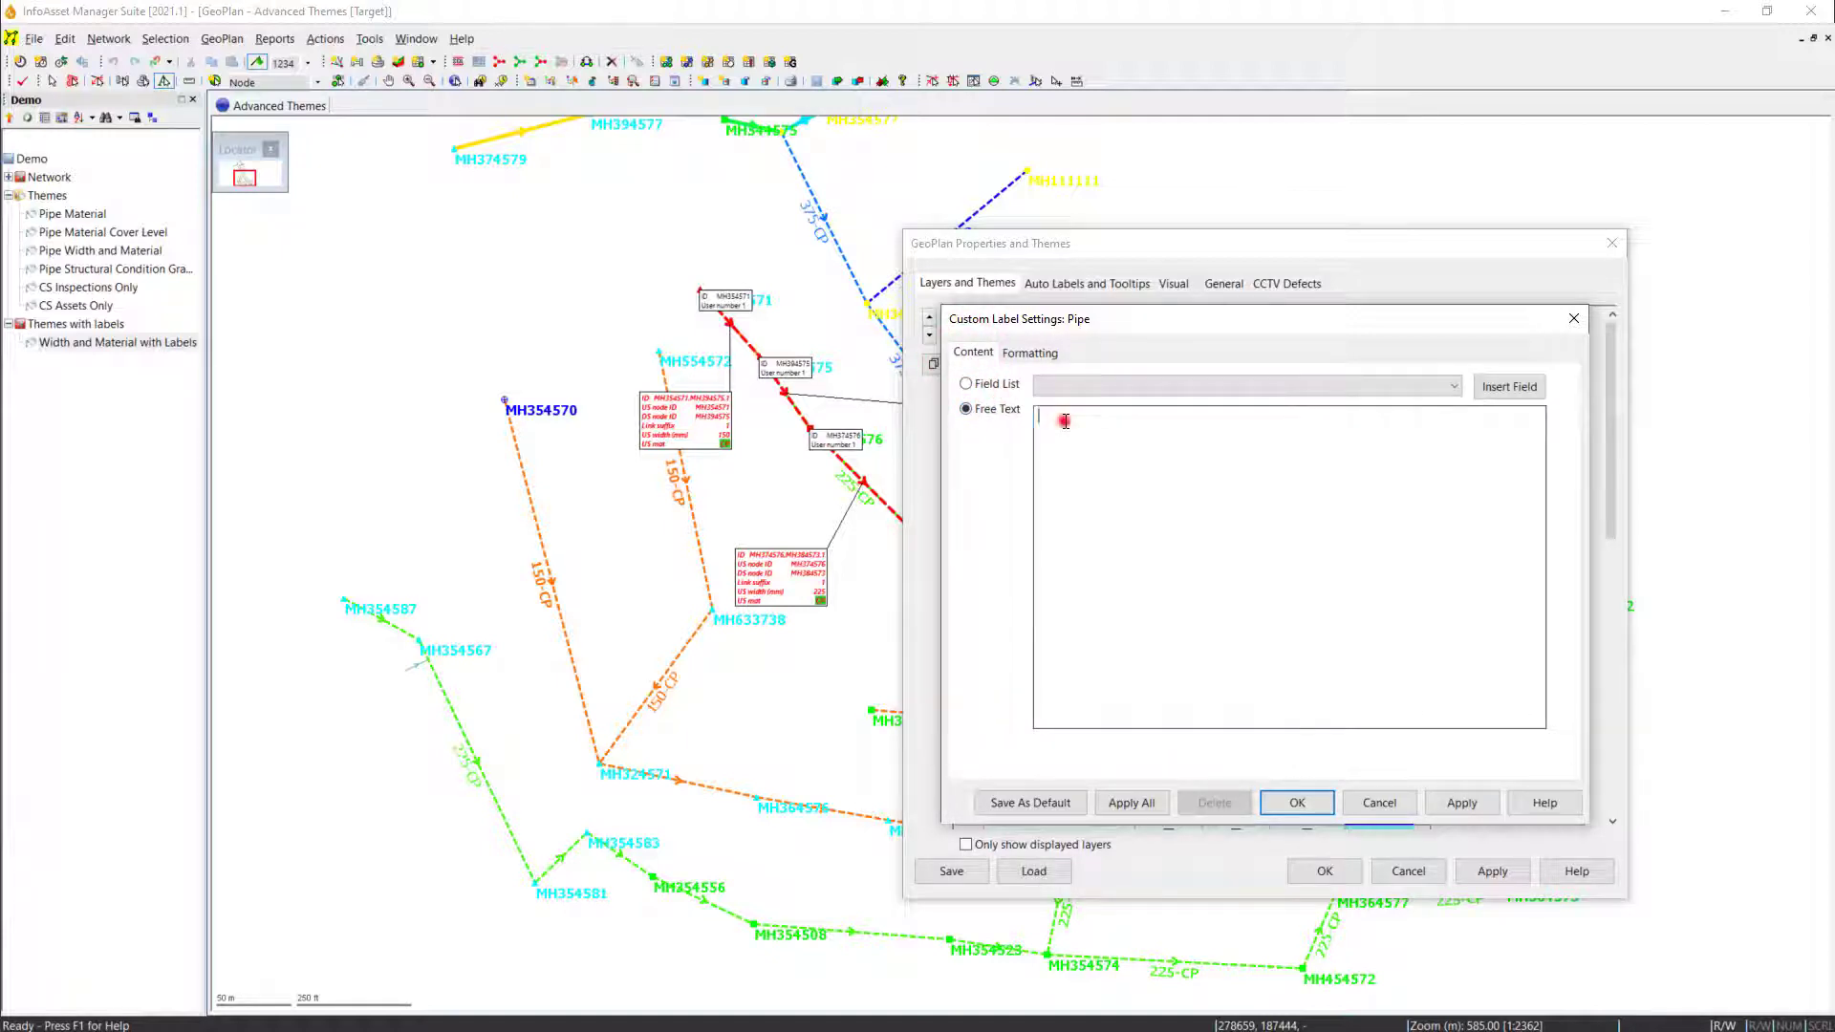
left_click(1065, 422)
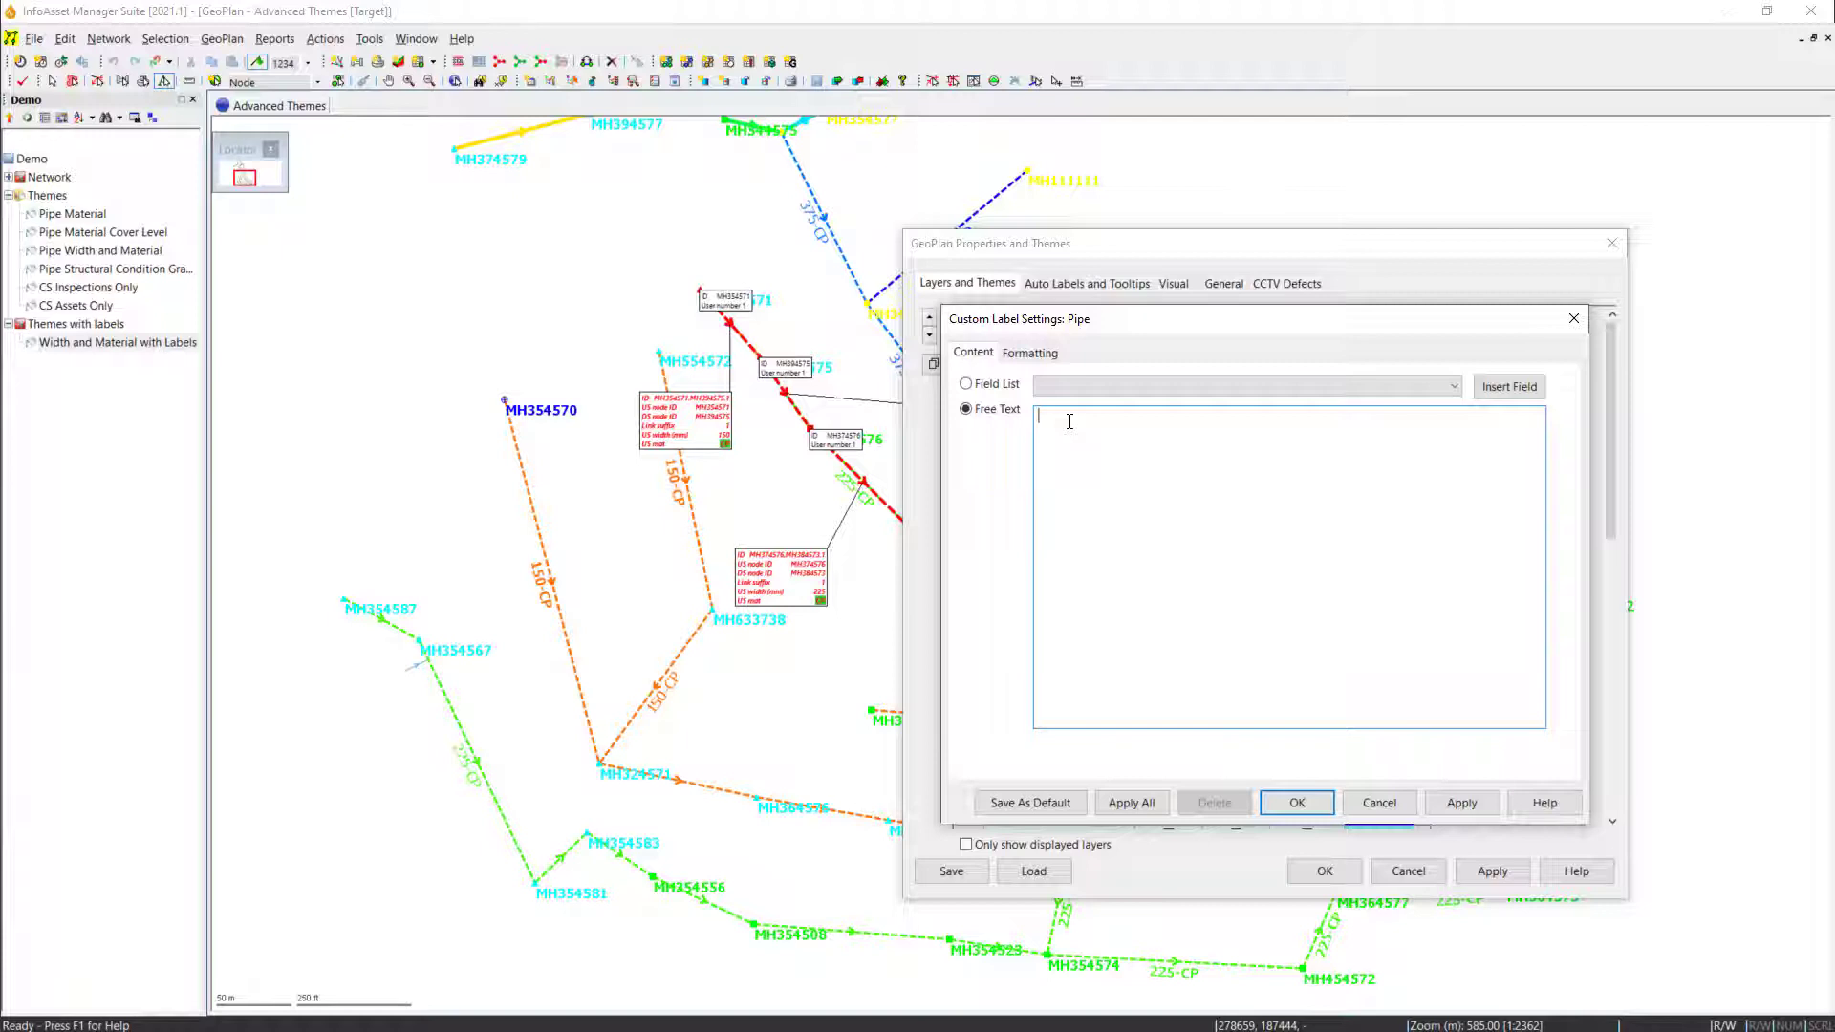
- Enter the free text 'PIPE MATERIAL =' followed by the {pipe_material} field, then apply
type("PIPE MATERIAL =")
left_click(1453, 386)
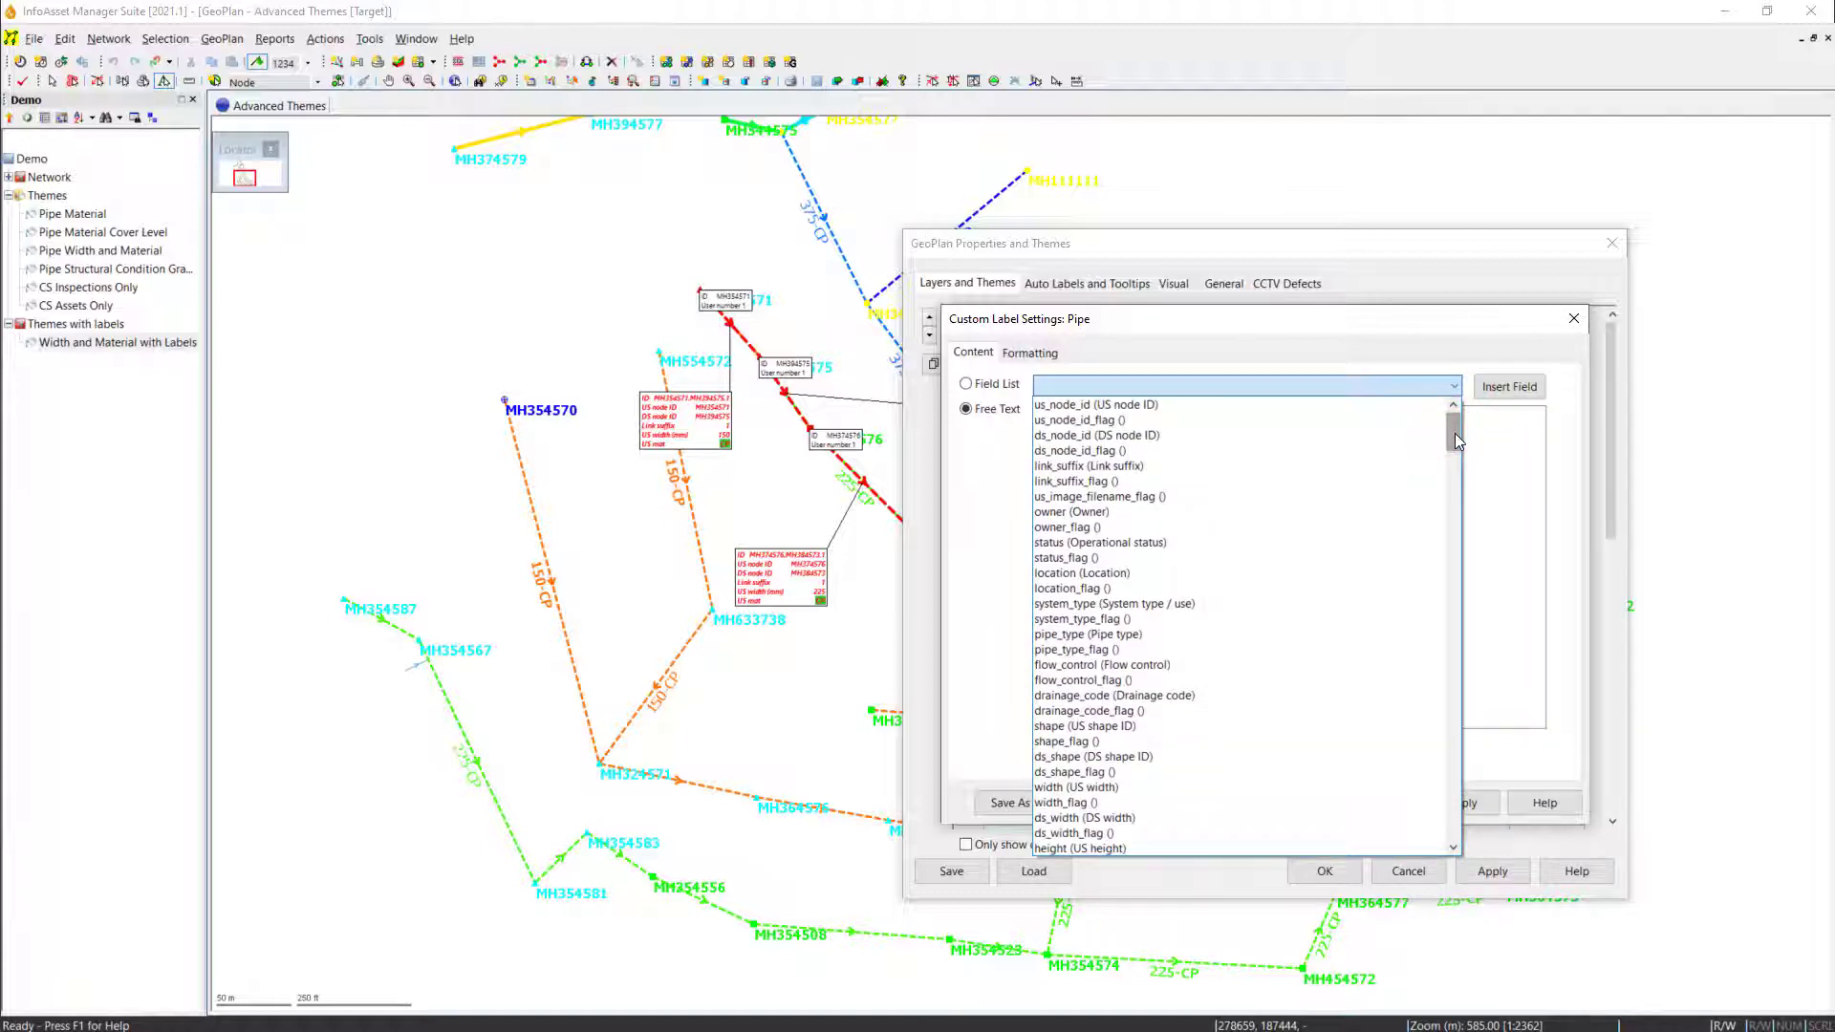
left_click_drag(1456, 435, 1457, 457)
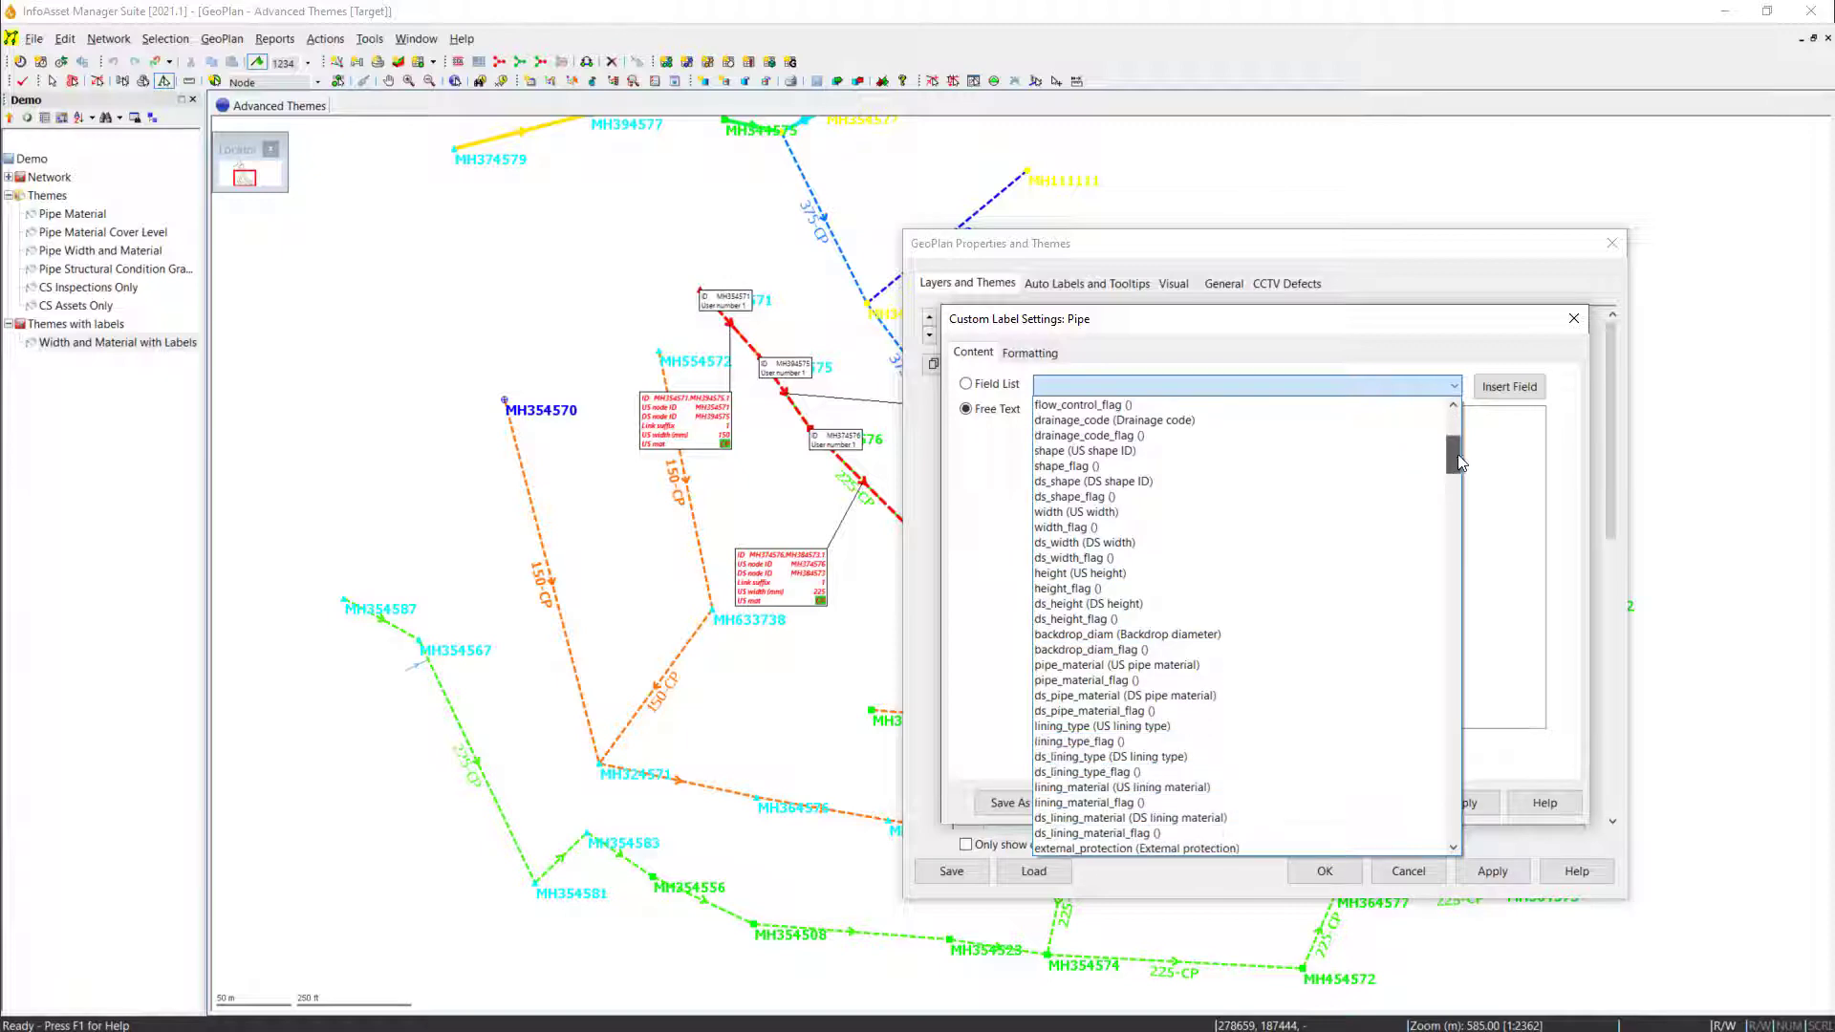
left_click(1229, 666)
left_click(1507, 386)
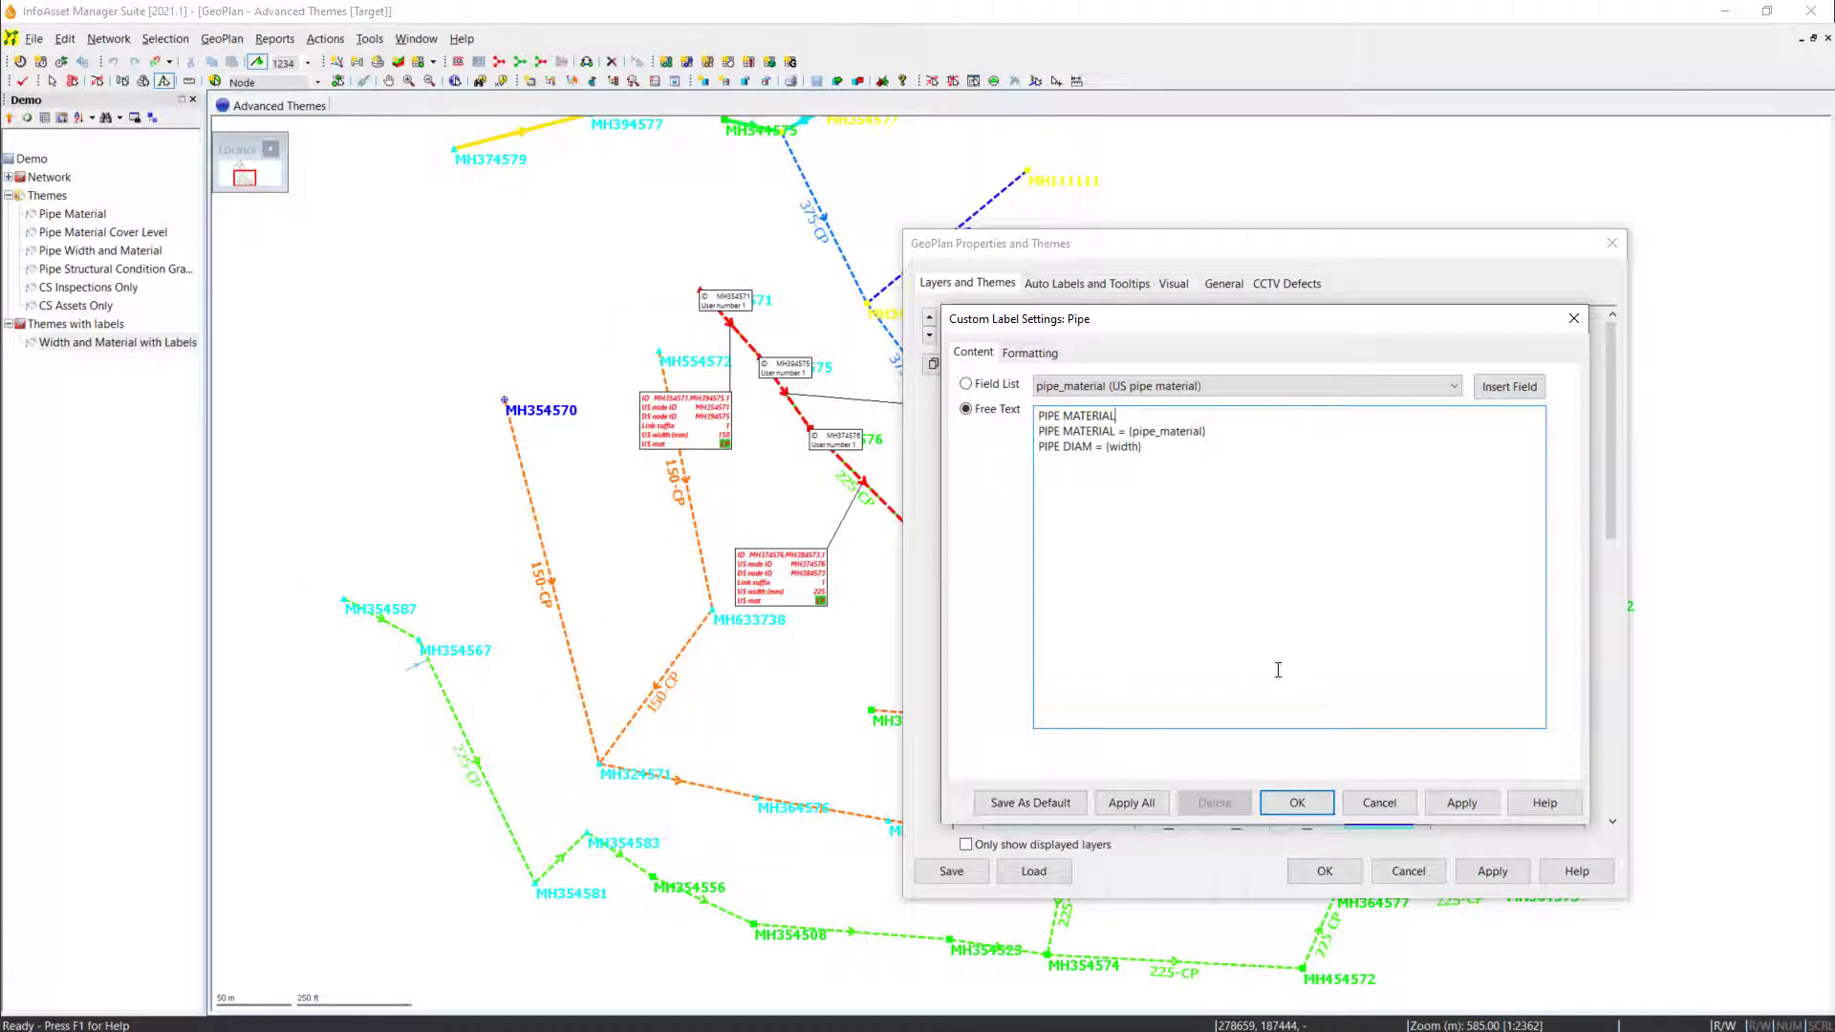
left_click(1297, 803)
left_click(1323, 871)
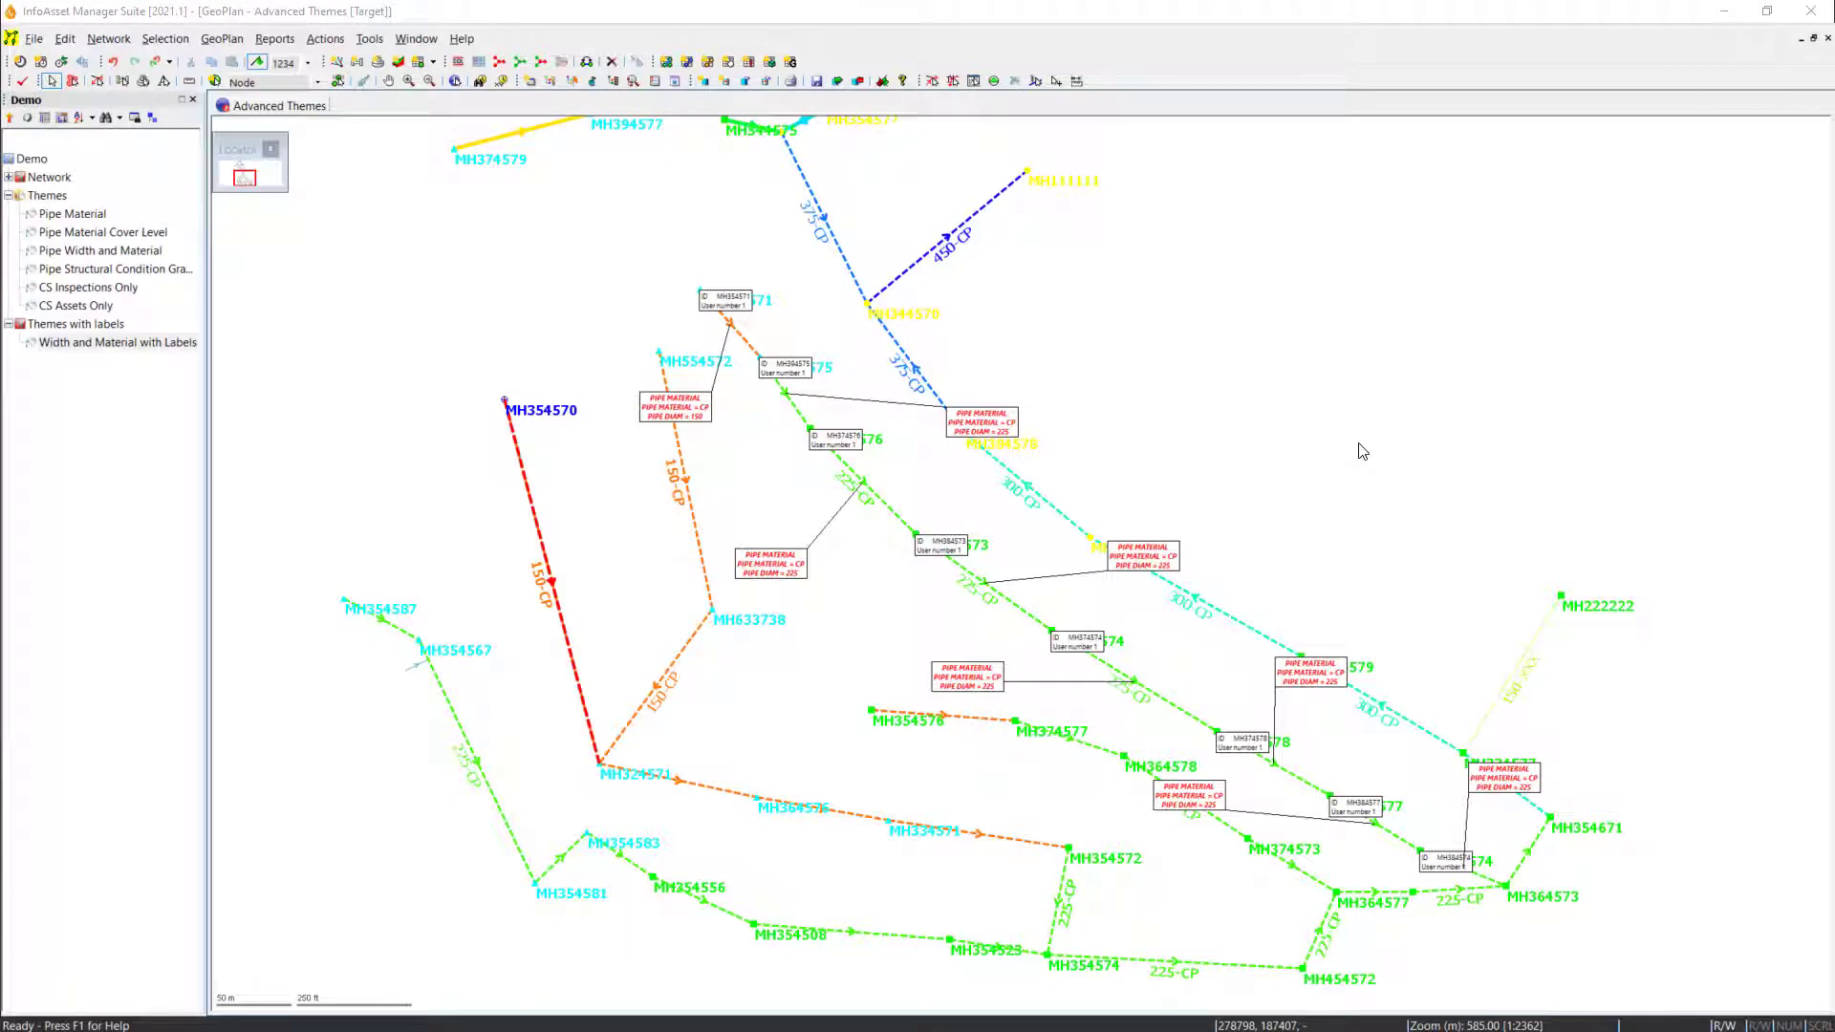
- Clear all custom pipe labels from the map using the GeoPlan menu
left_click(220, 39)
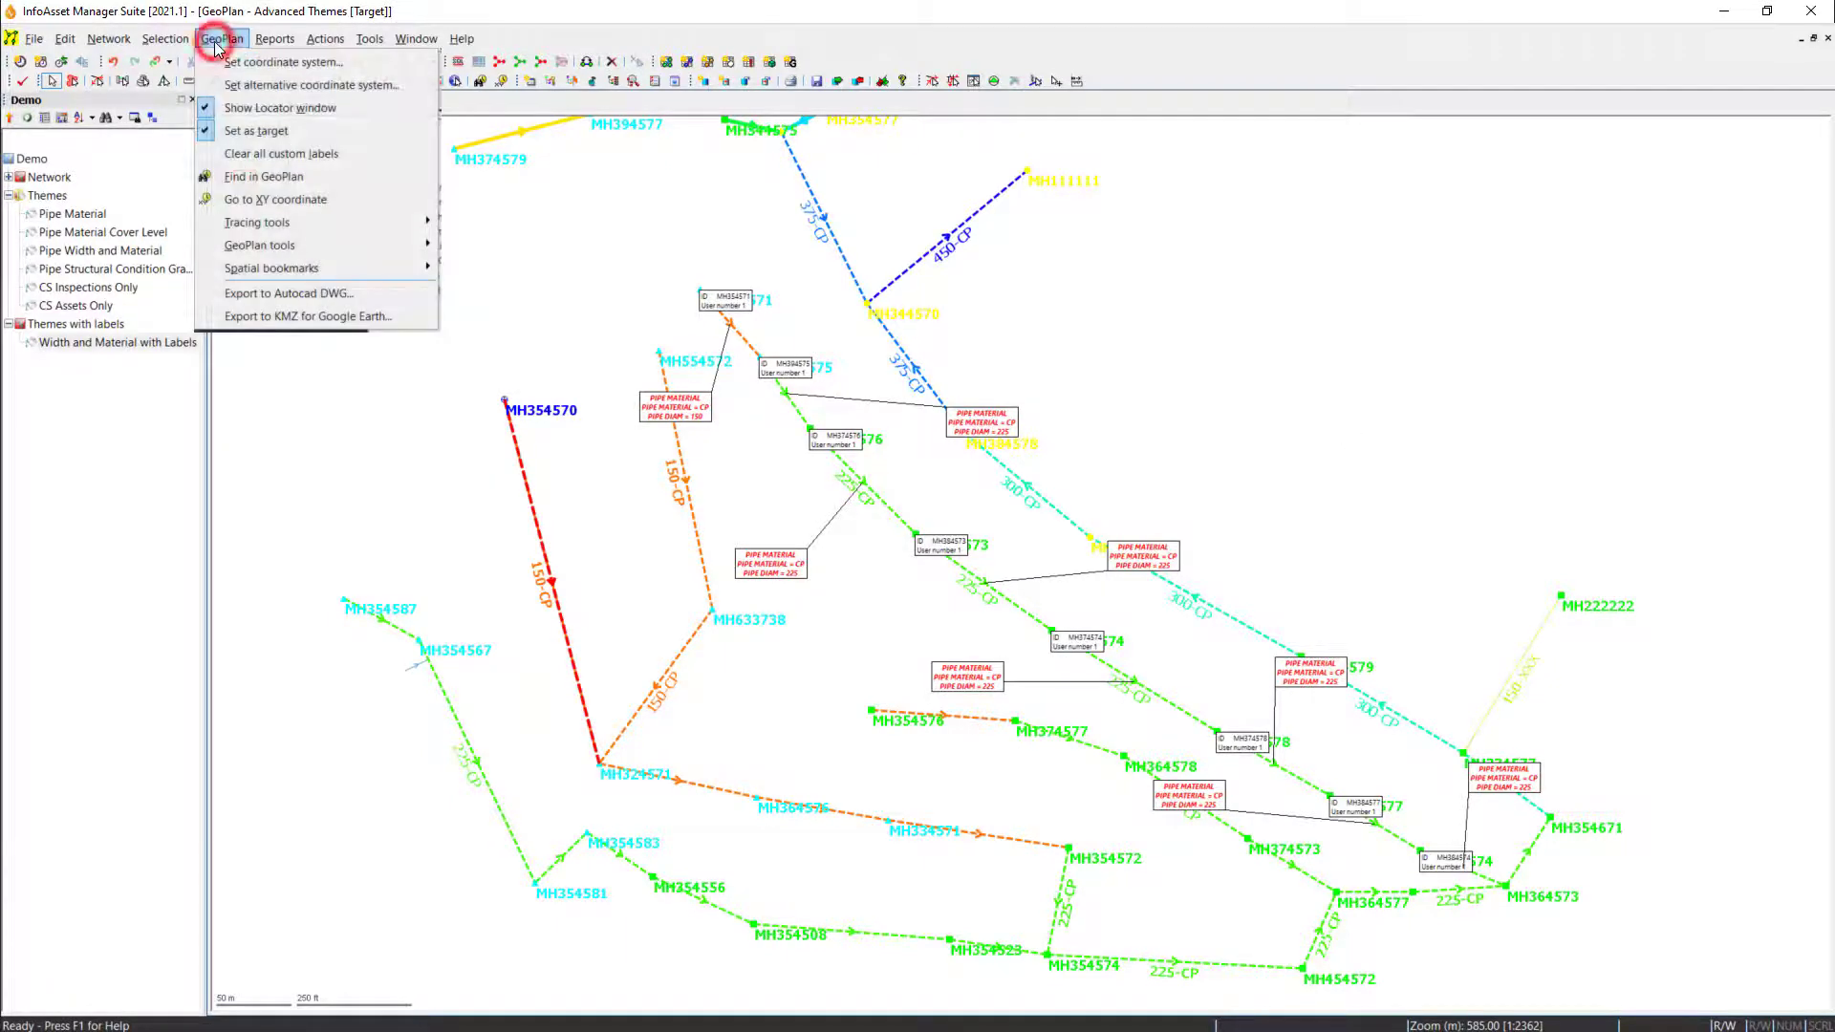
left_click(254, 154)
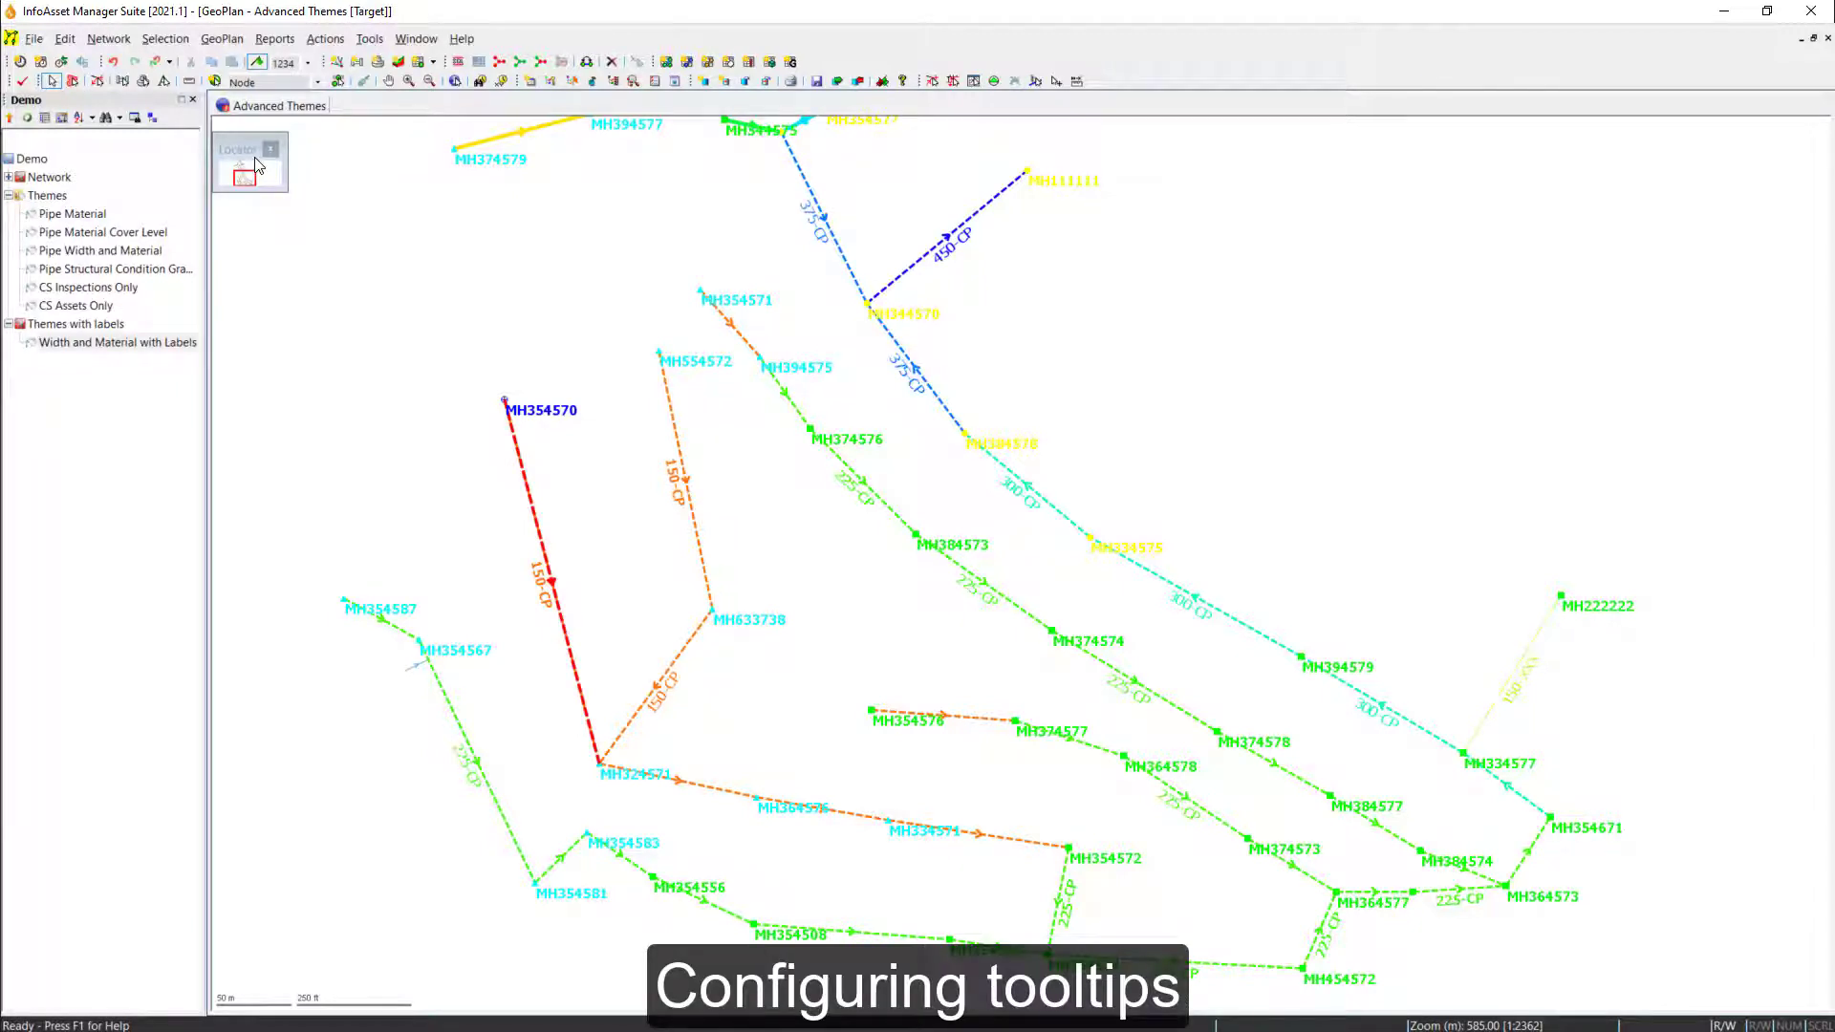
- Turn on Interactive Tooltips in the map's Auto Labels and Tooltips properties
right_click(439, 382)
left_click(524, 632)
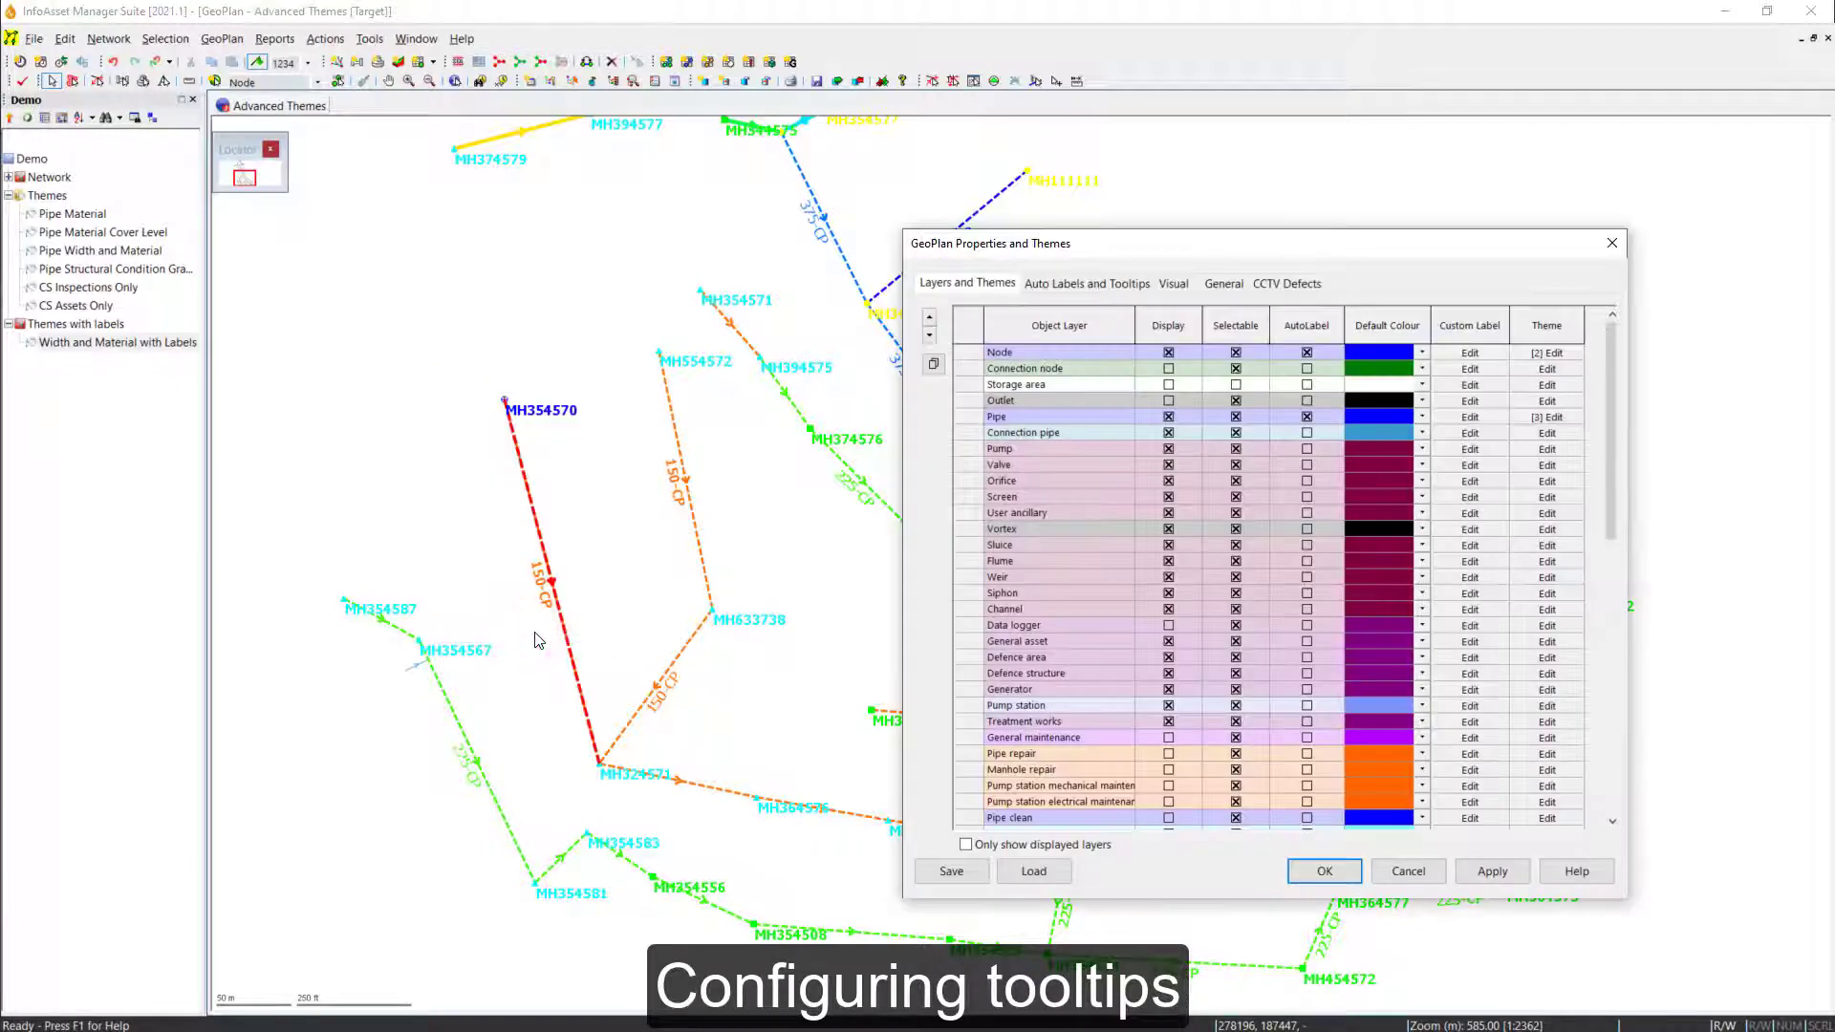
left_click(1087, 285)
left_click(1314, 383)
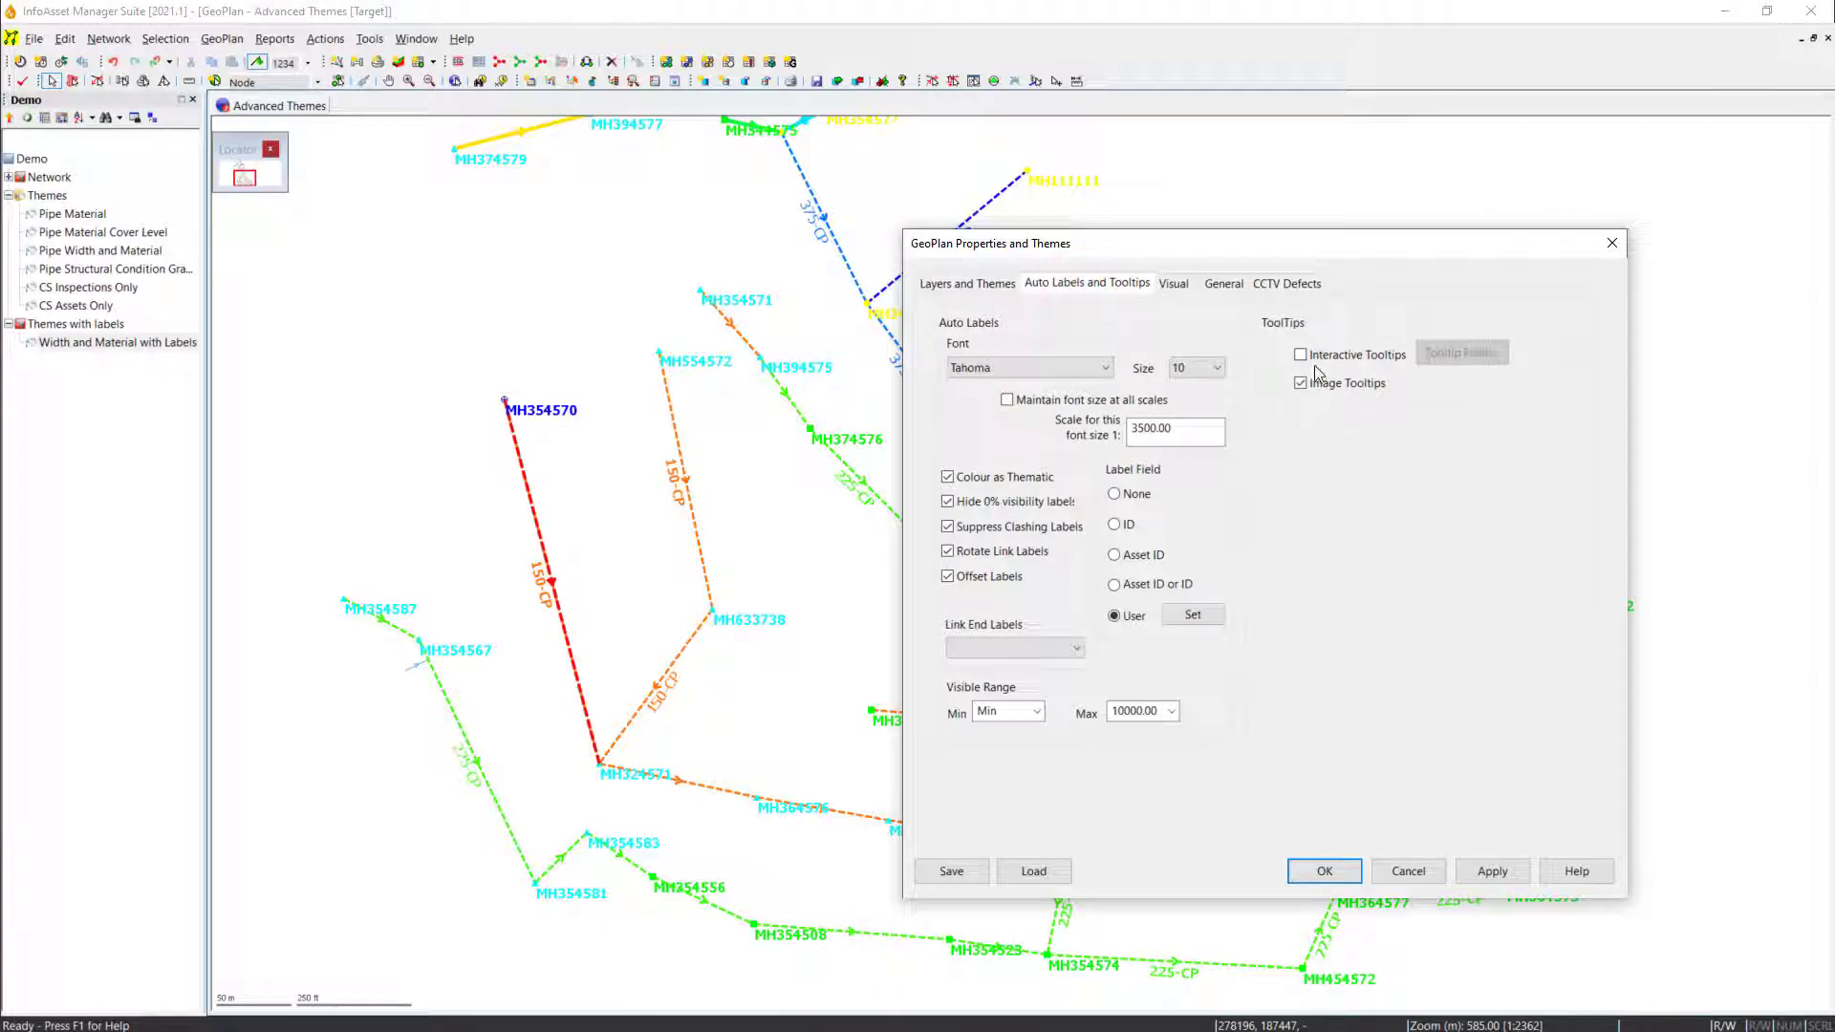
left_click(1315, 357)
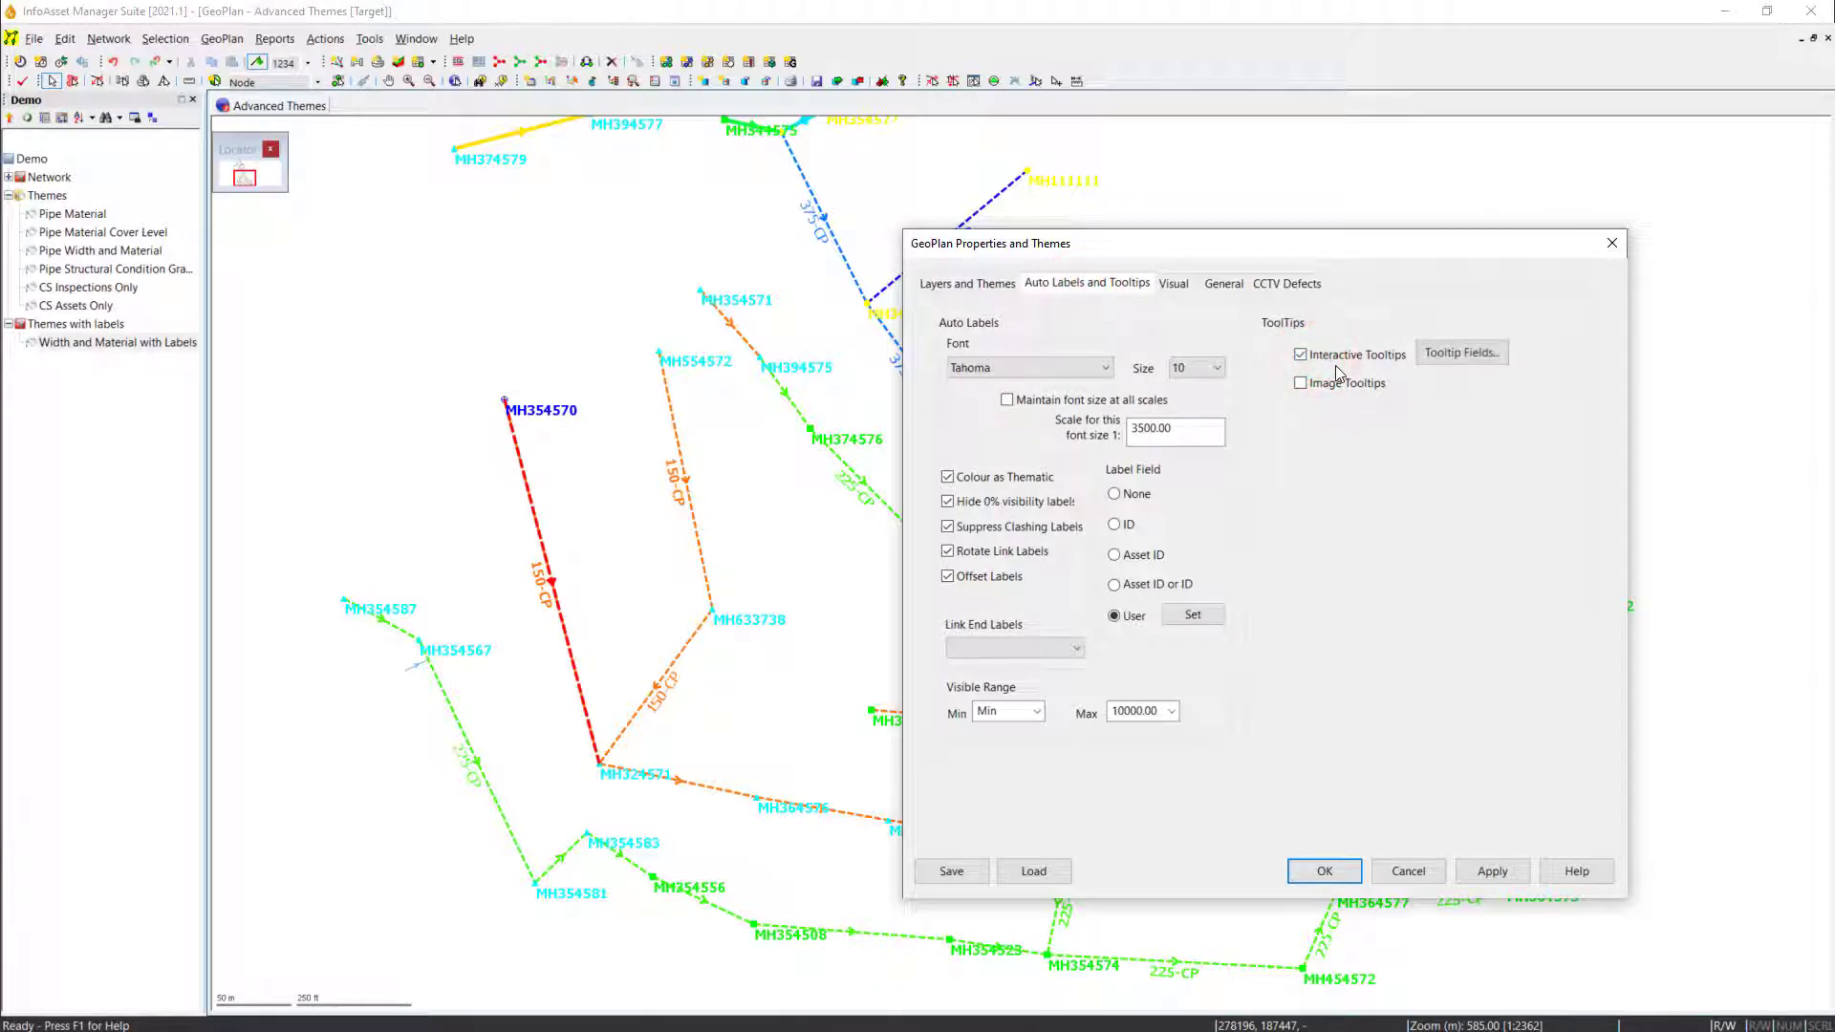
- Set the pipe tooltip fields, such as node IDs, width and material, and apply the properties
left_click(1455, 361)
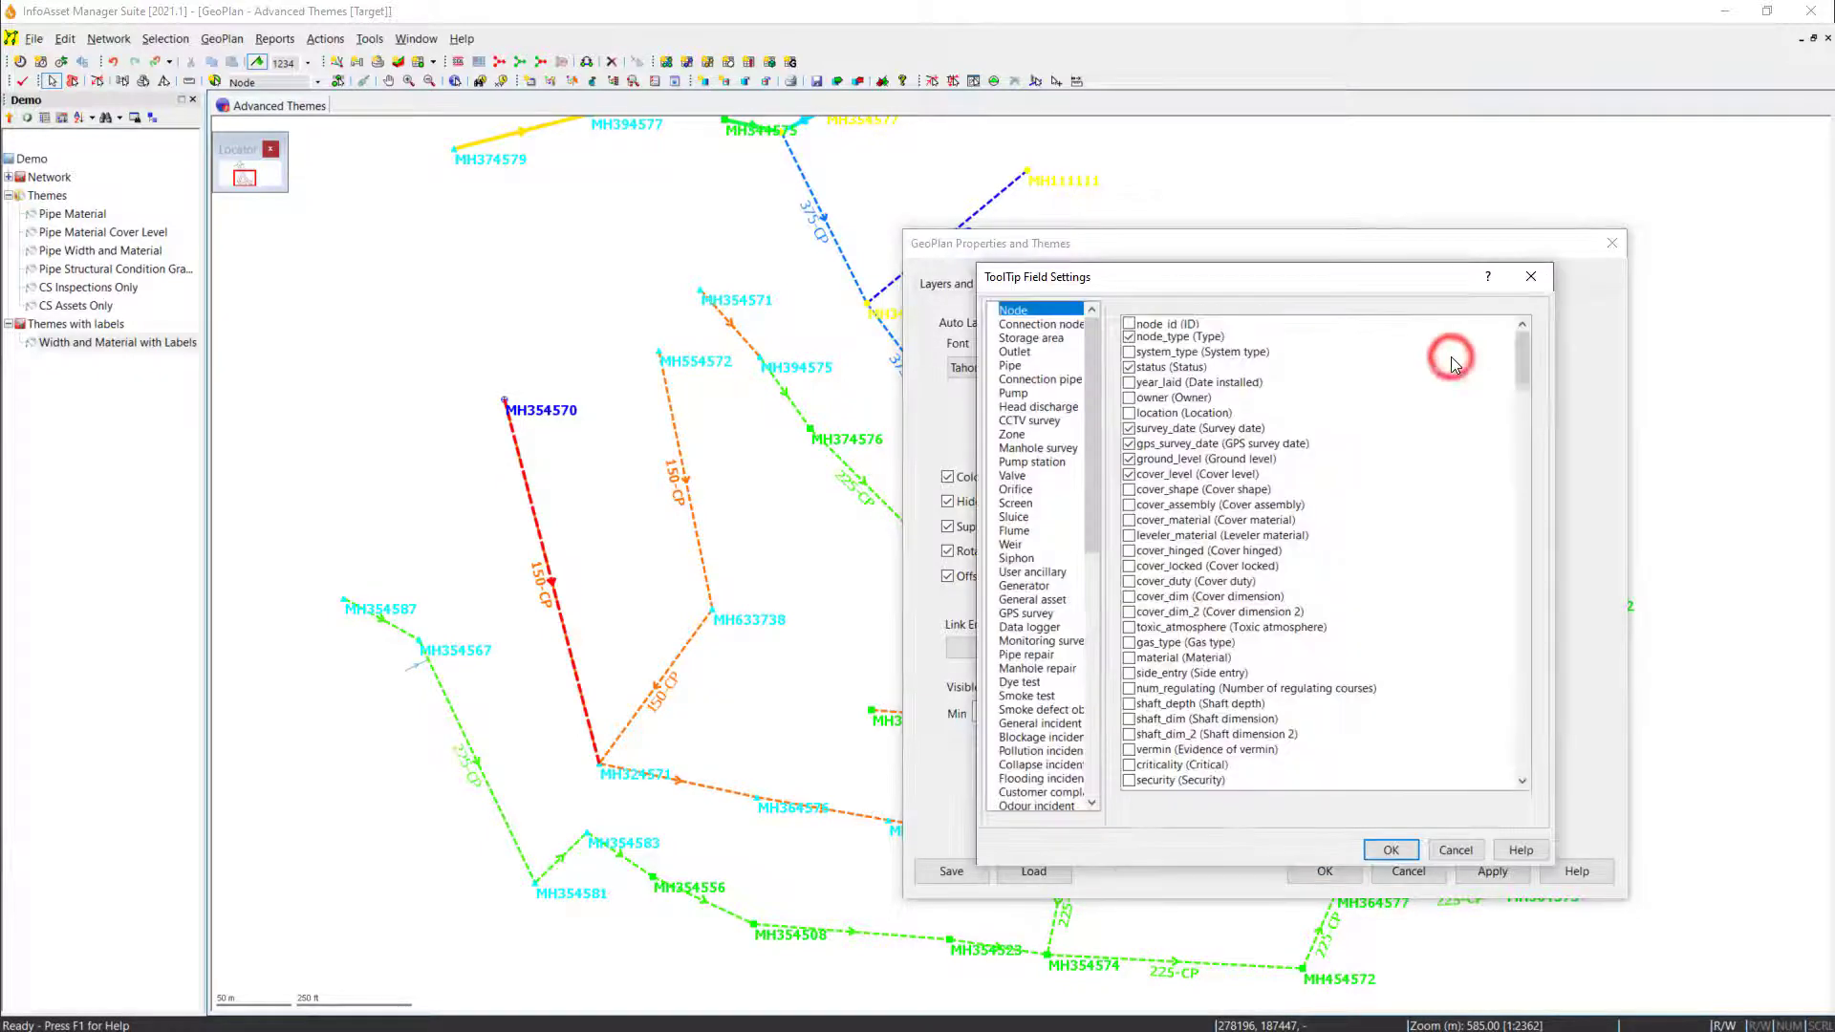
left_click(1019, 372)
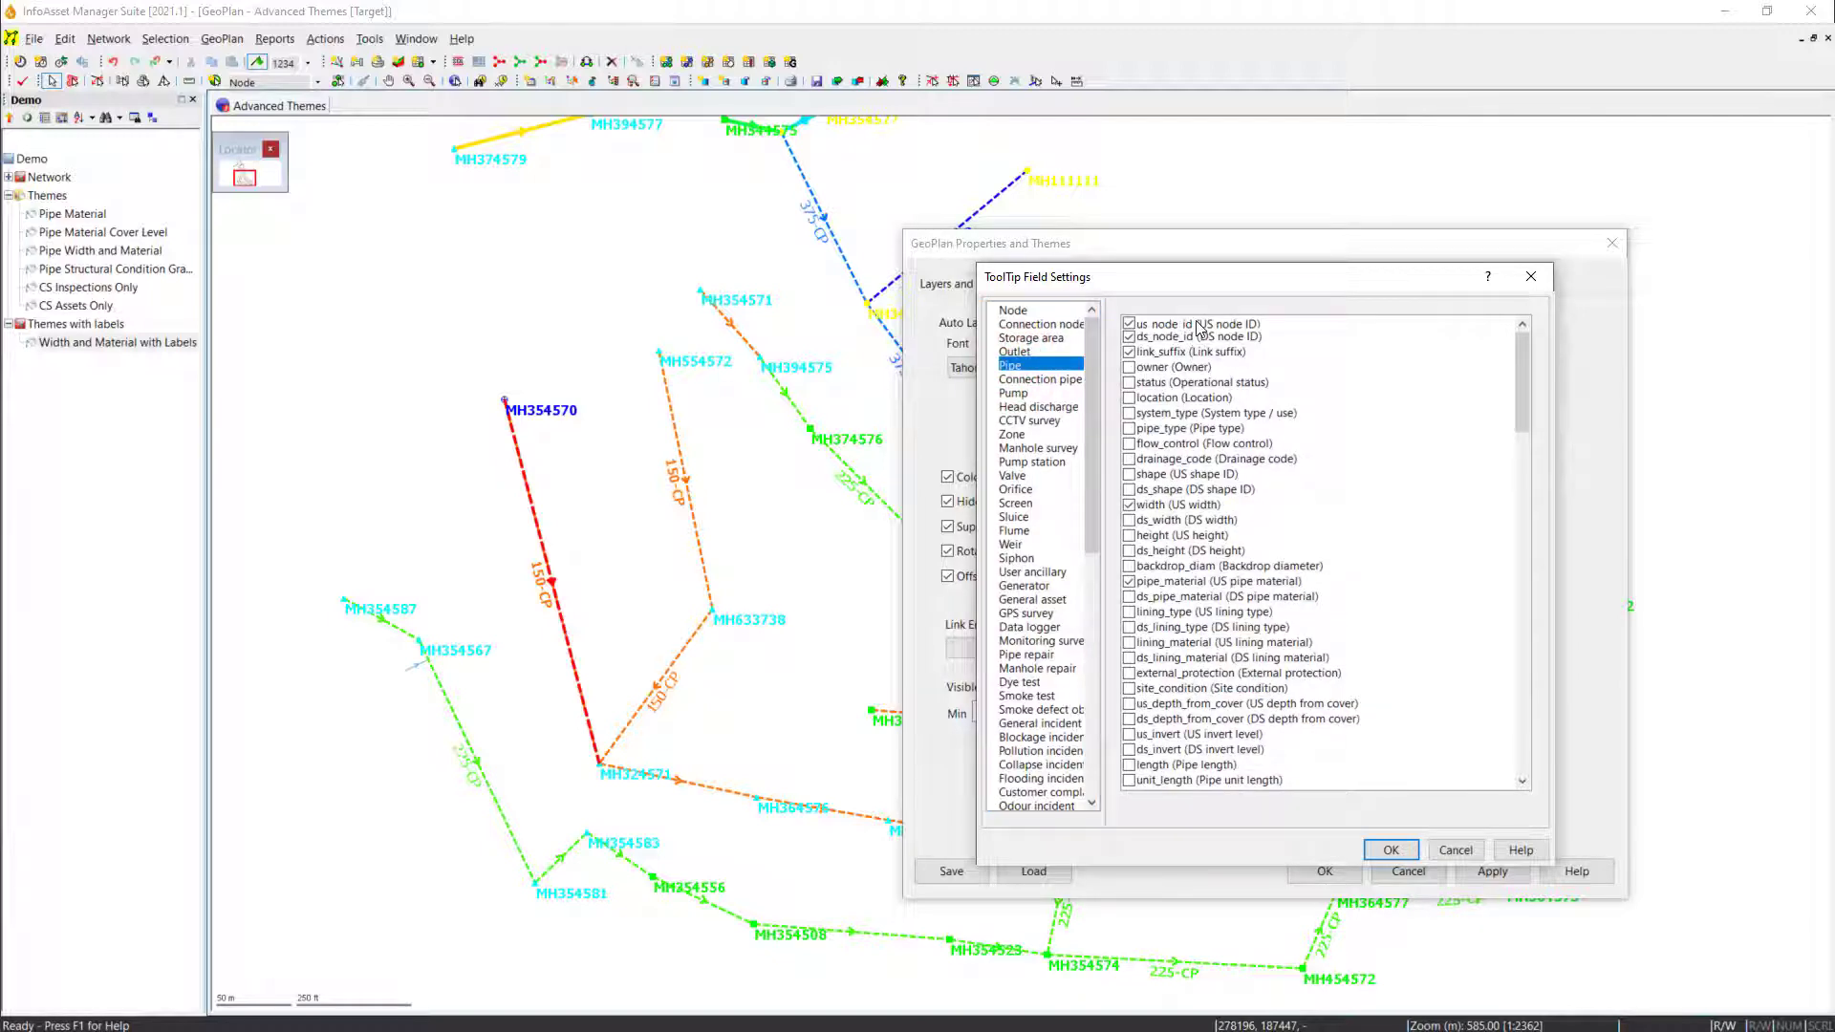
mouse_move(1521, 412)
left_mouse_down()
mouse_move(1523, 727)
mouse_move(1526, 401)
left_mouse_up()
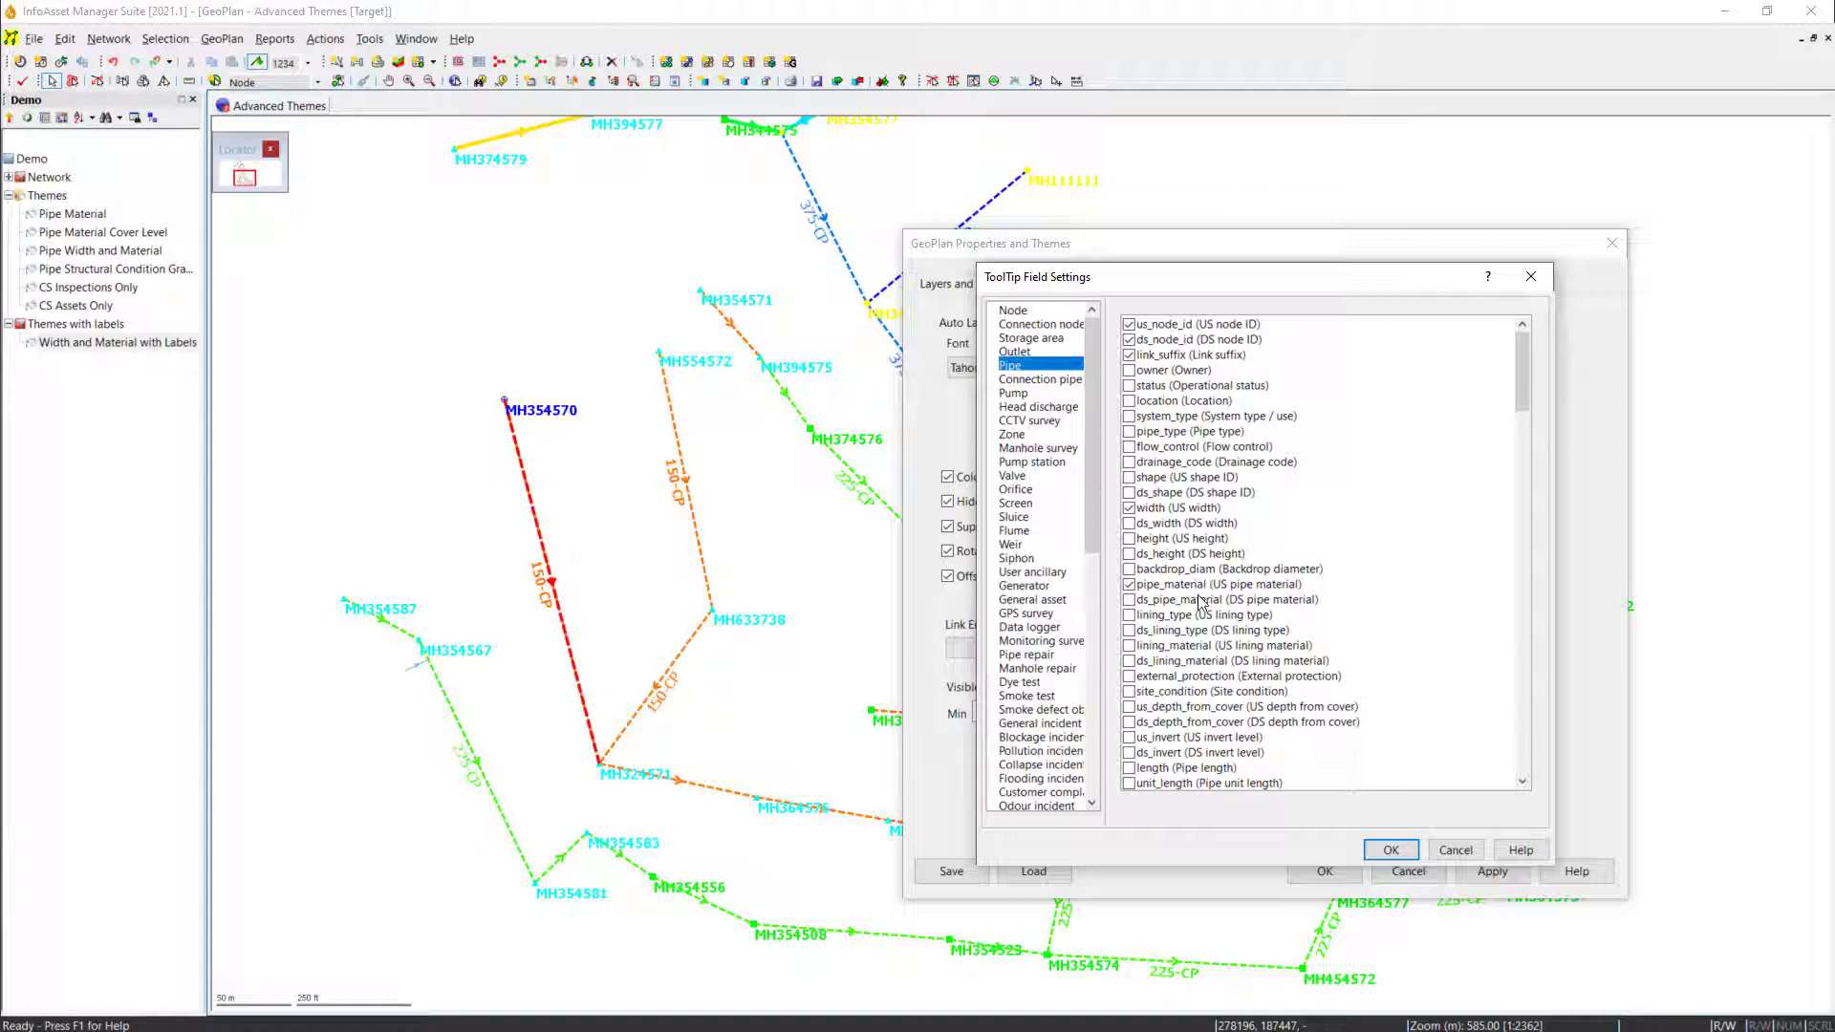
left_click(1390, 849)
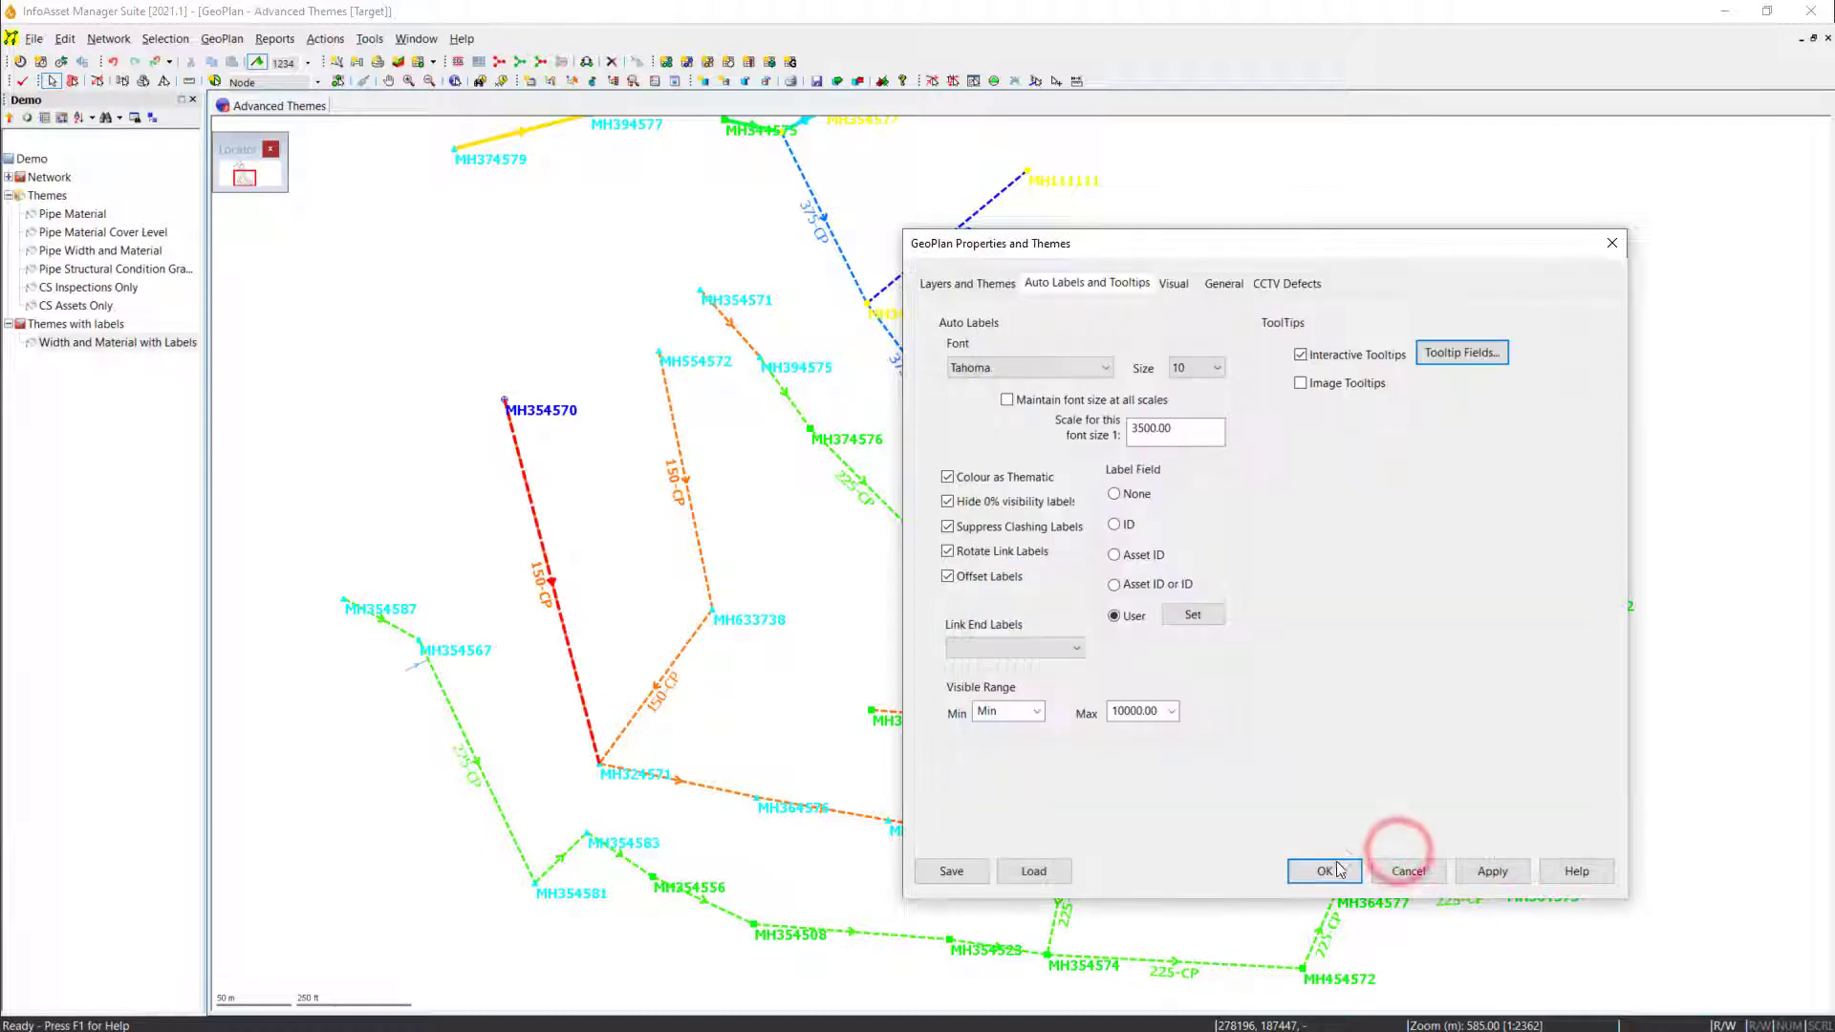
left_click(1334, 872)
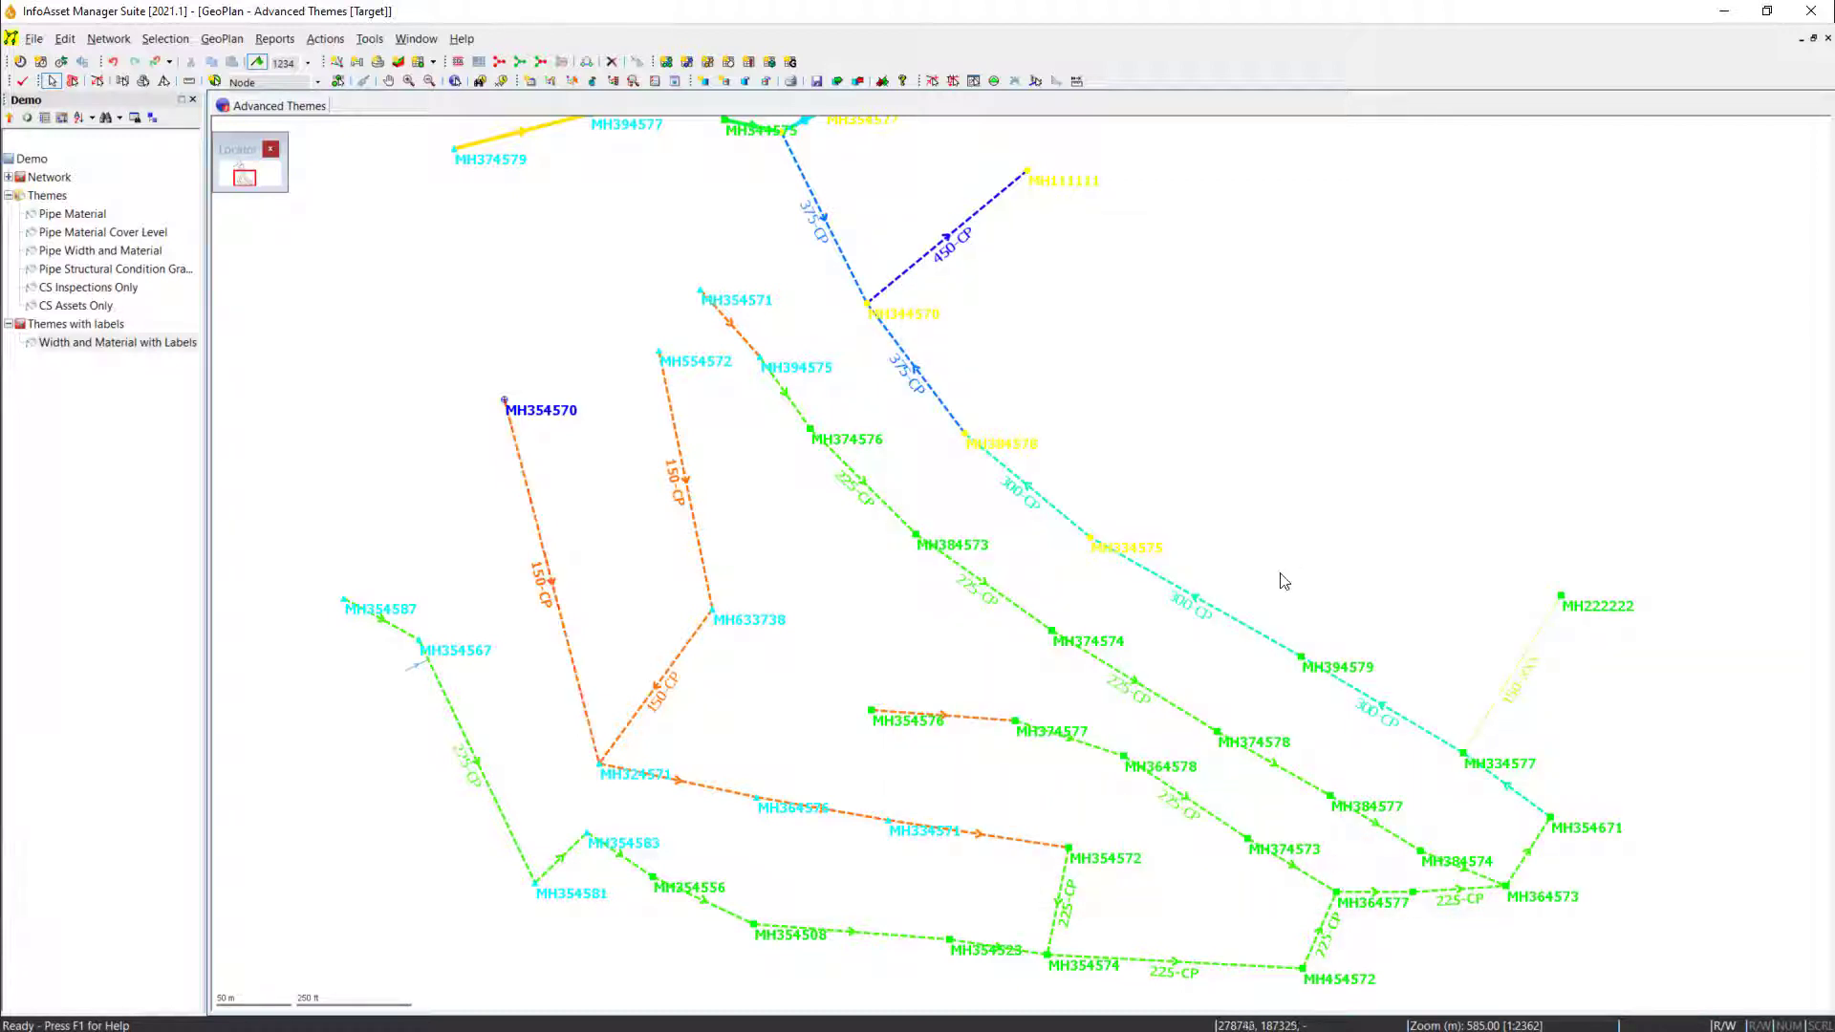
mouse_move(1253, 636)
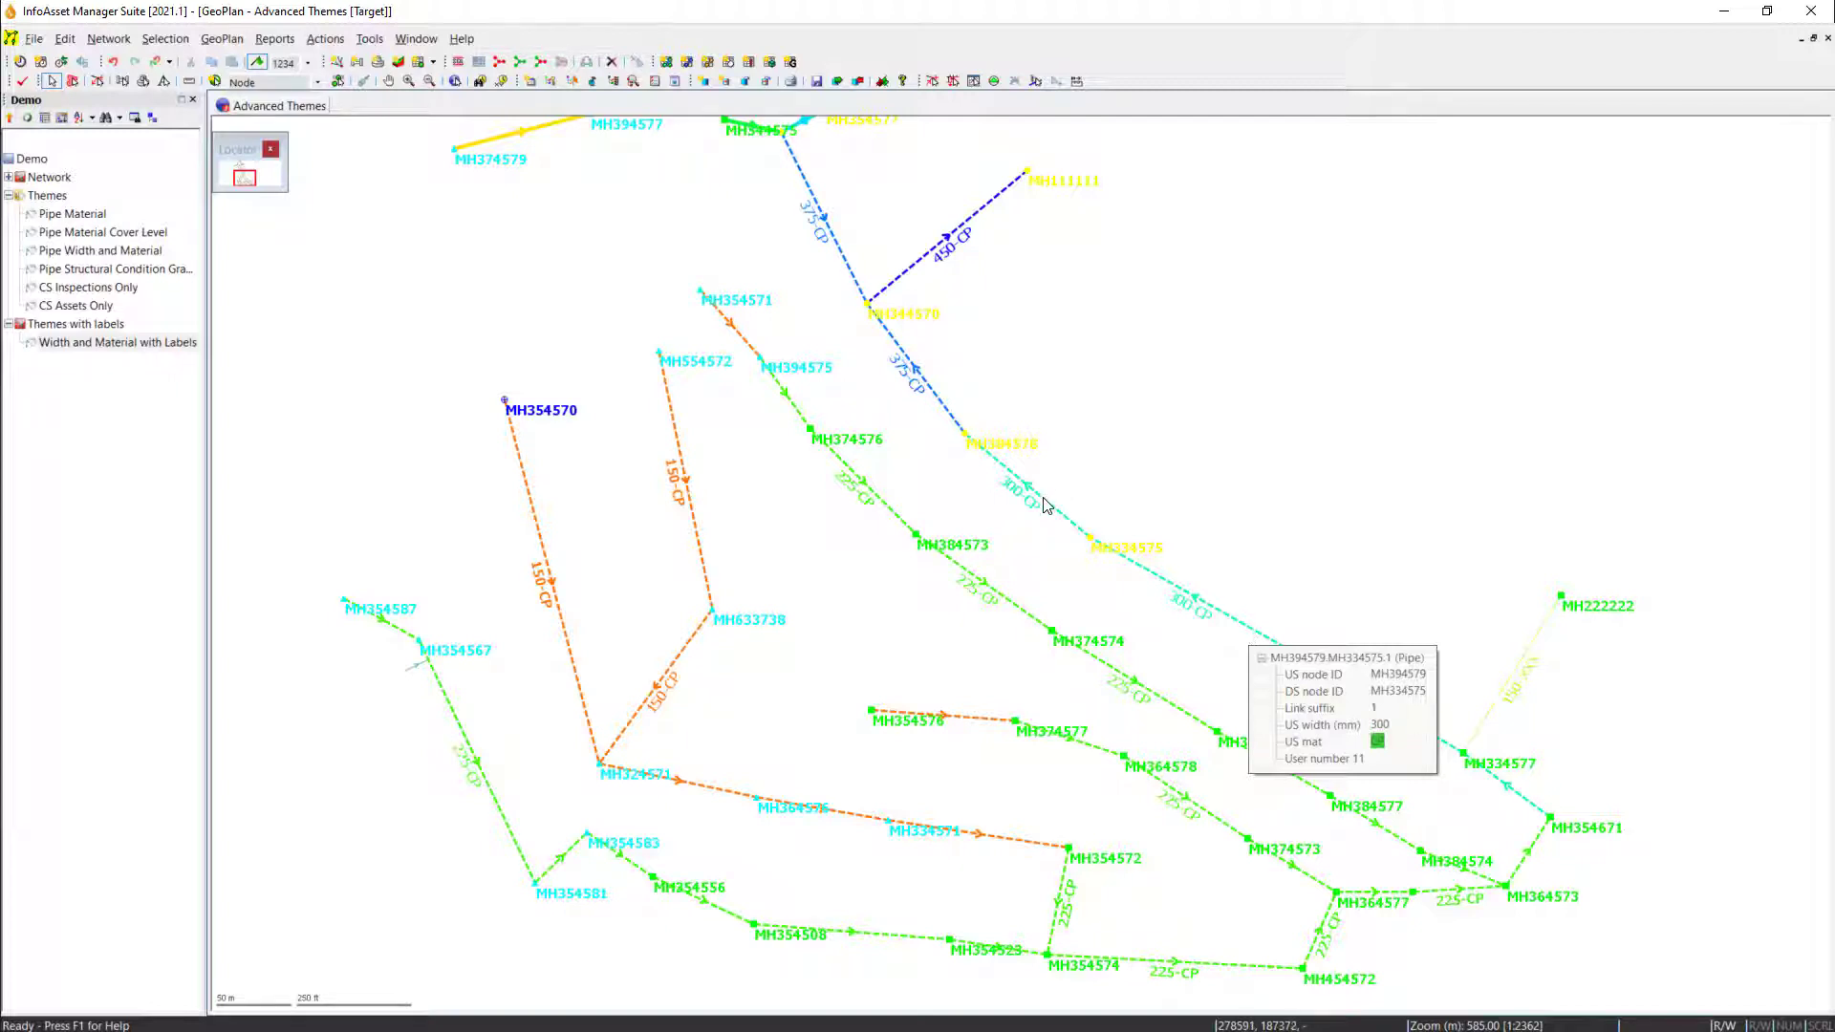
mouse_move(1045, 502)
mouse_move(928, 261)
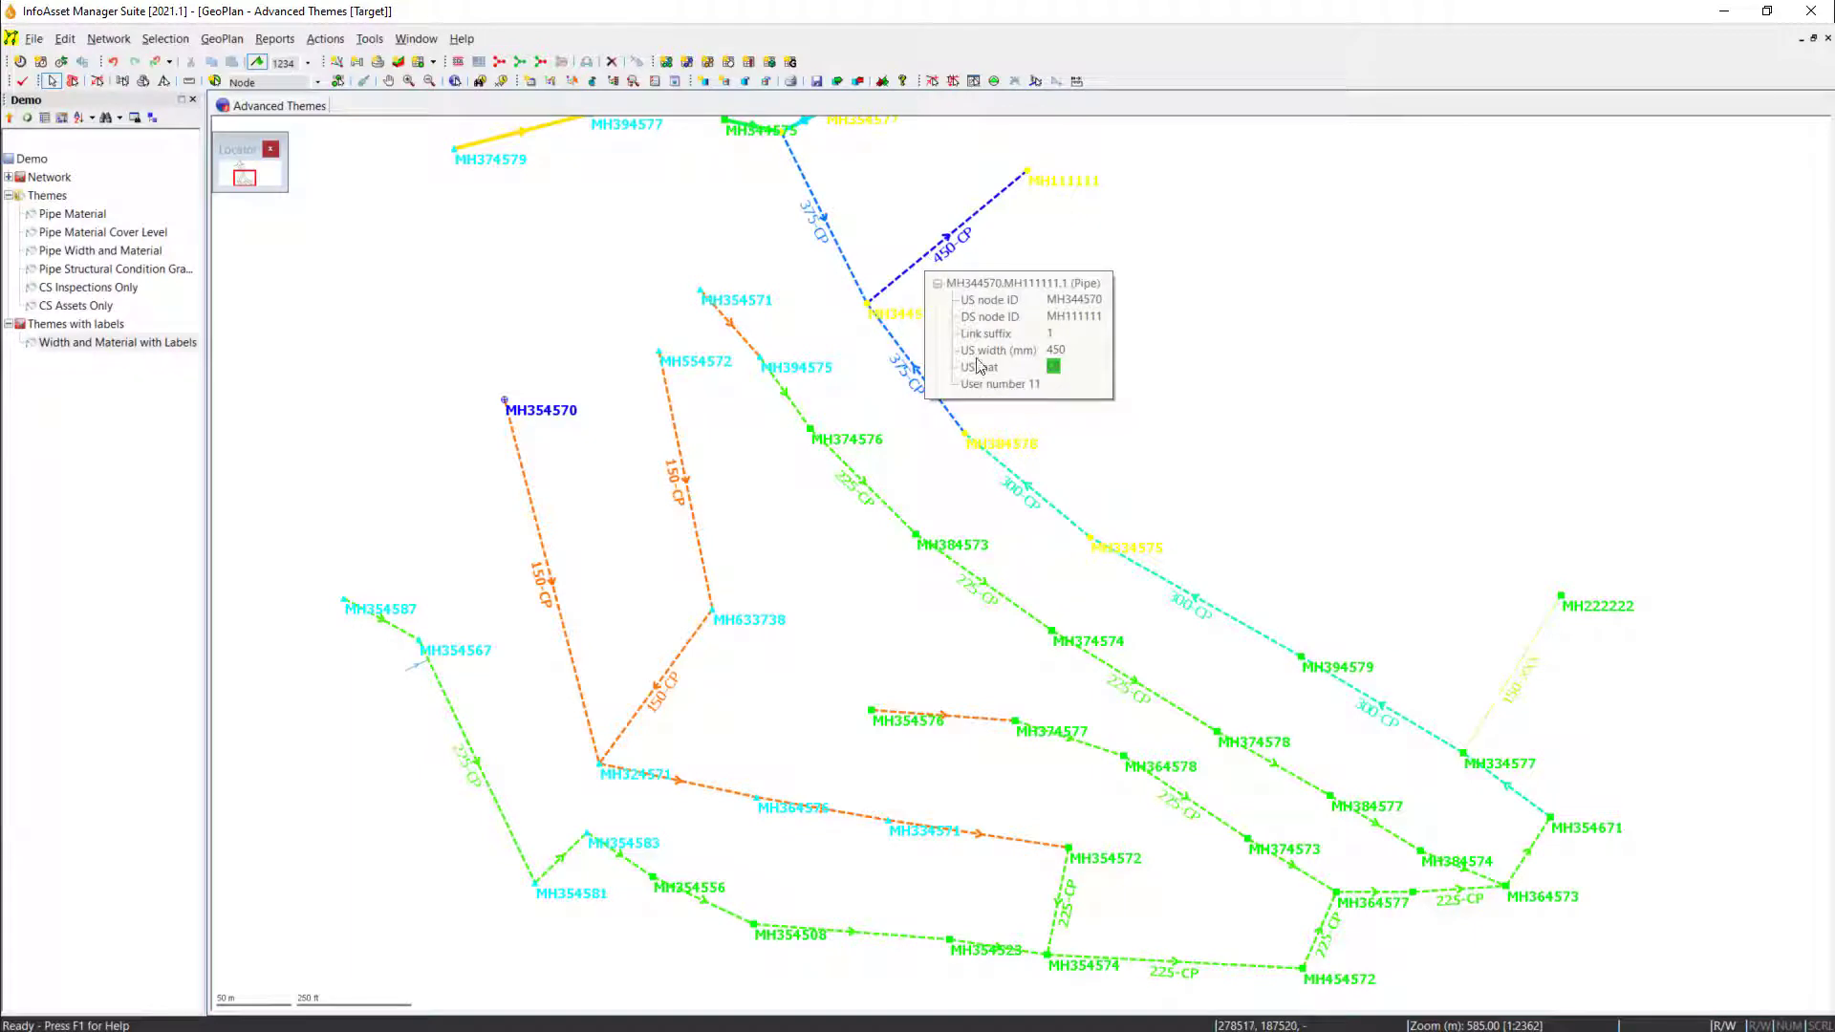
- Switch to Image Tooltips, then page pipe MH354570.MH324571.1's popup from its photo to its location sketch
right_click(1206, 356)
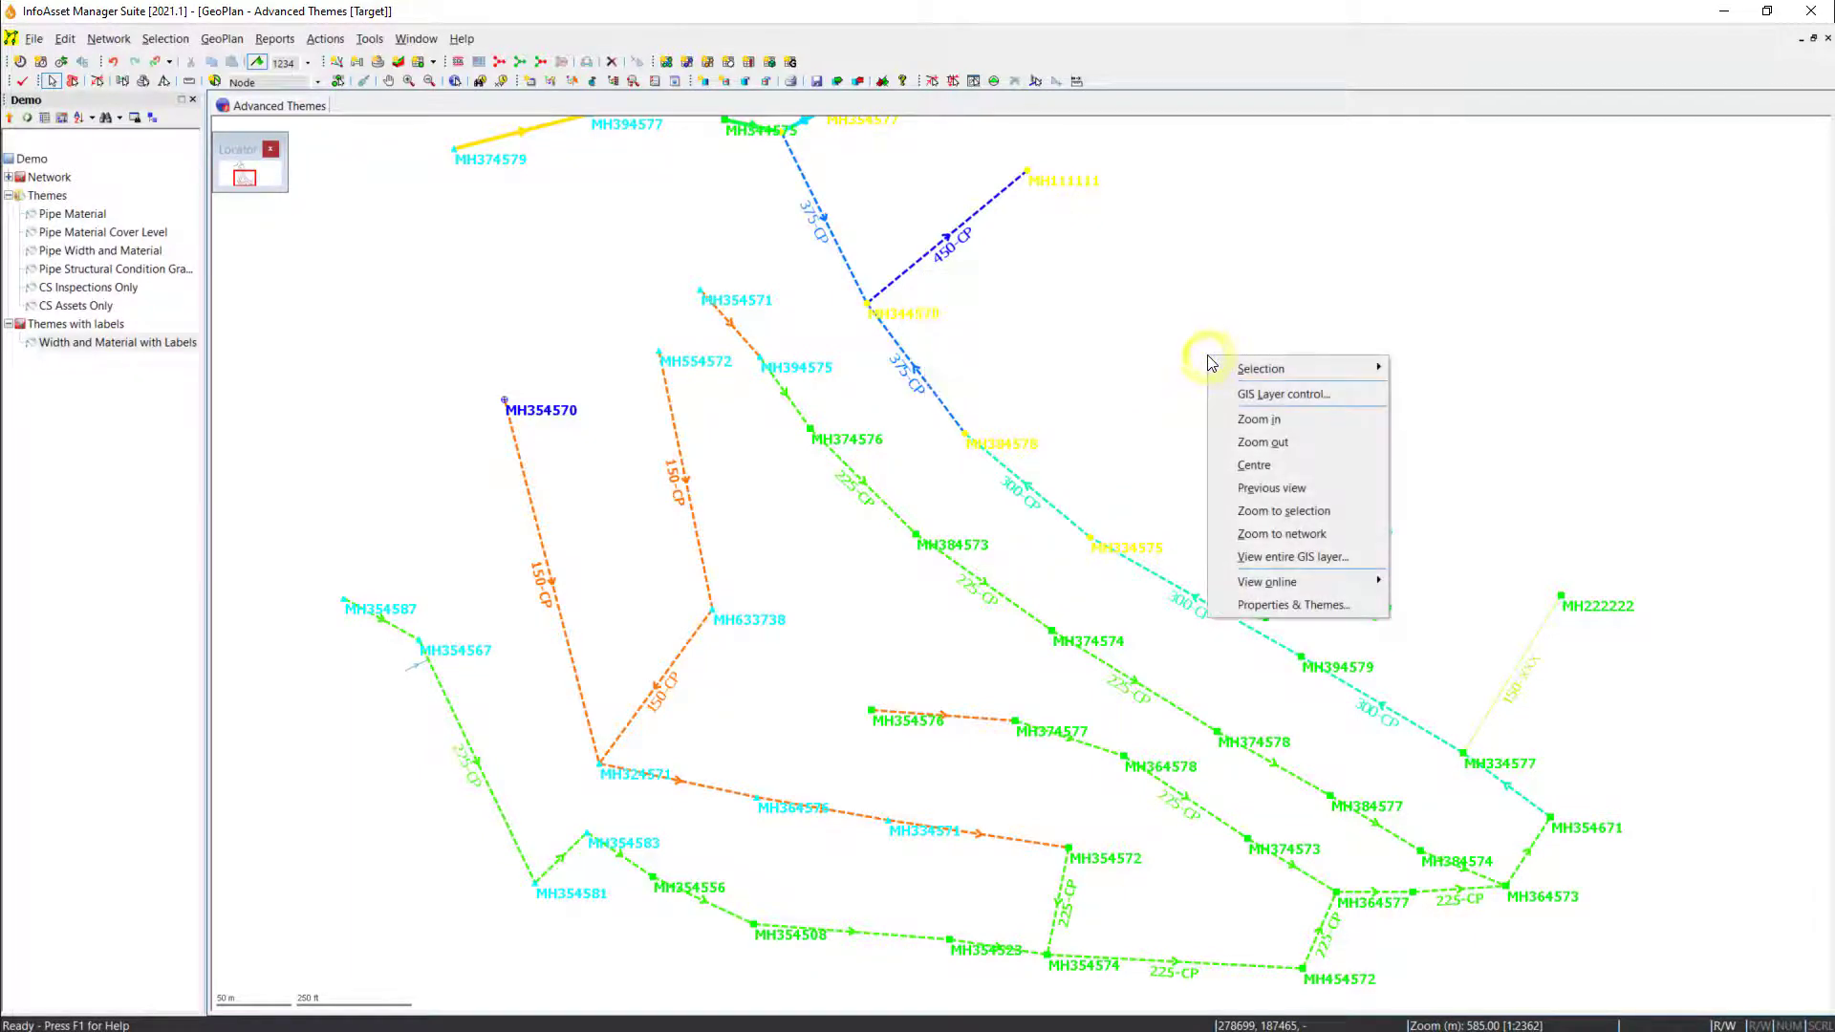
left_click(1283, 602)
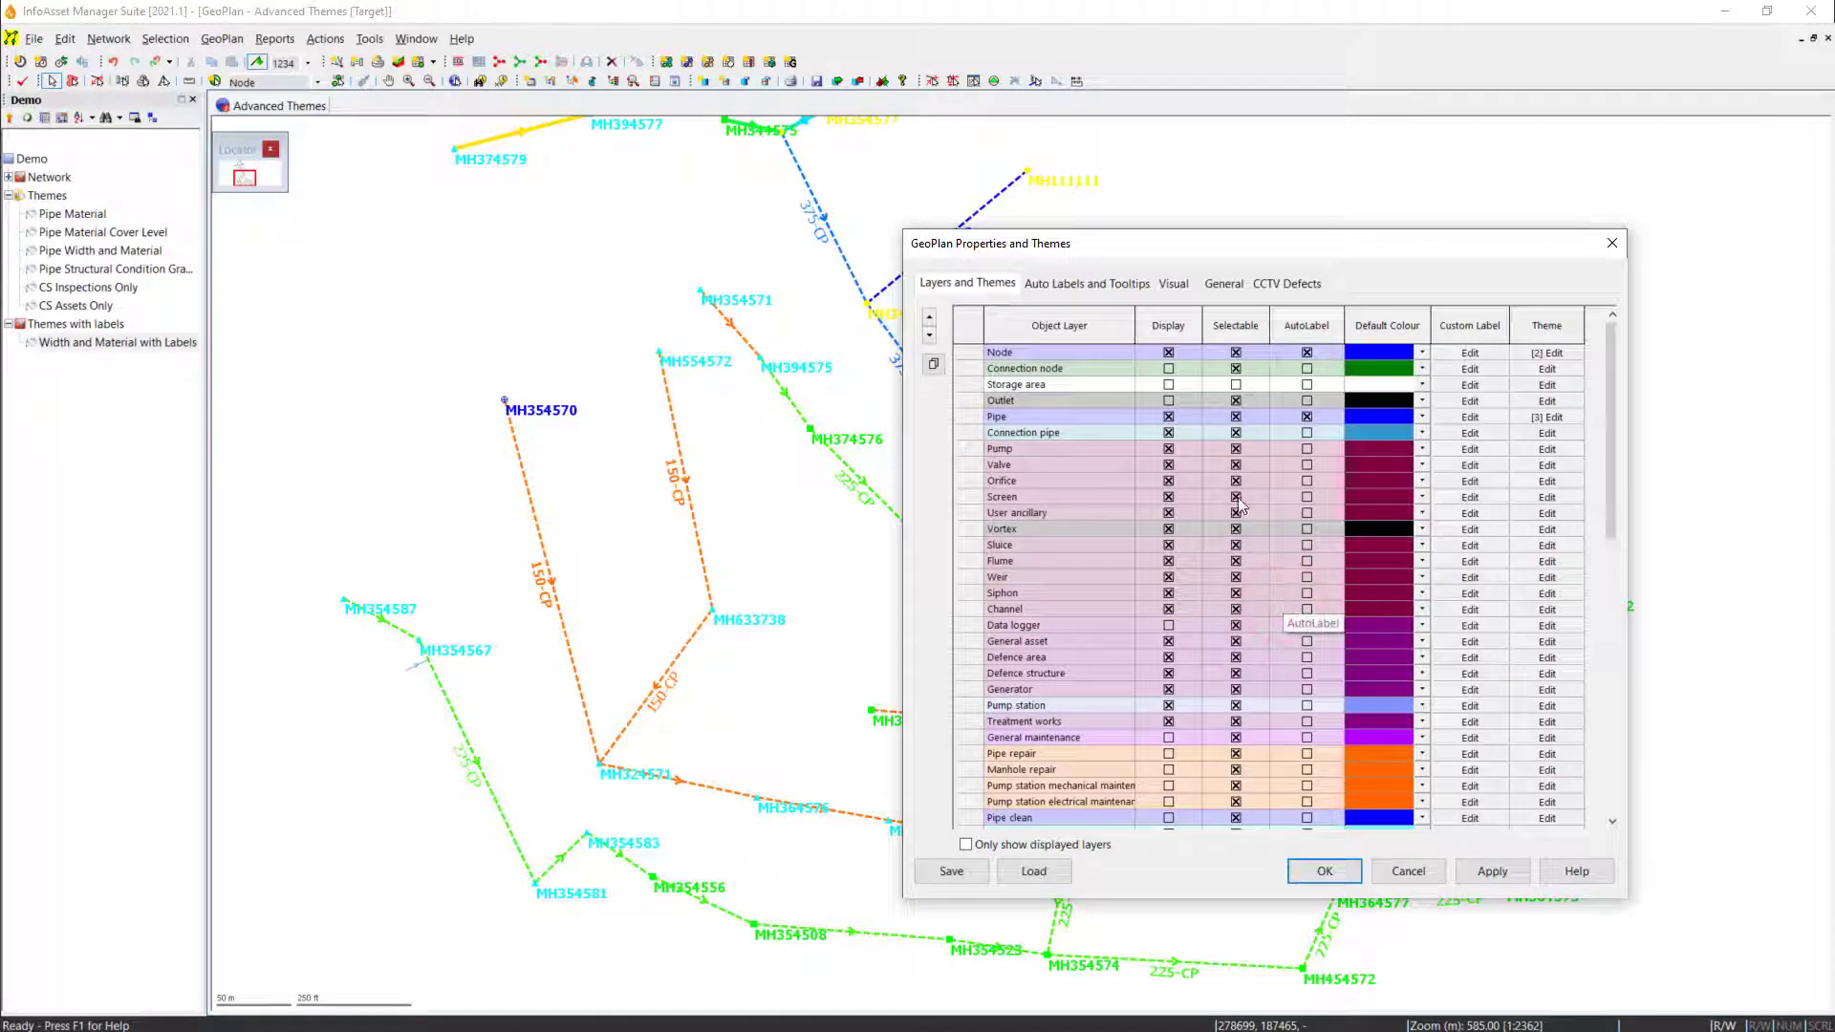
left_click(1097, 287)
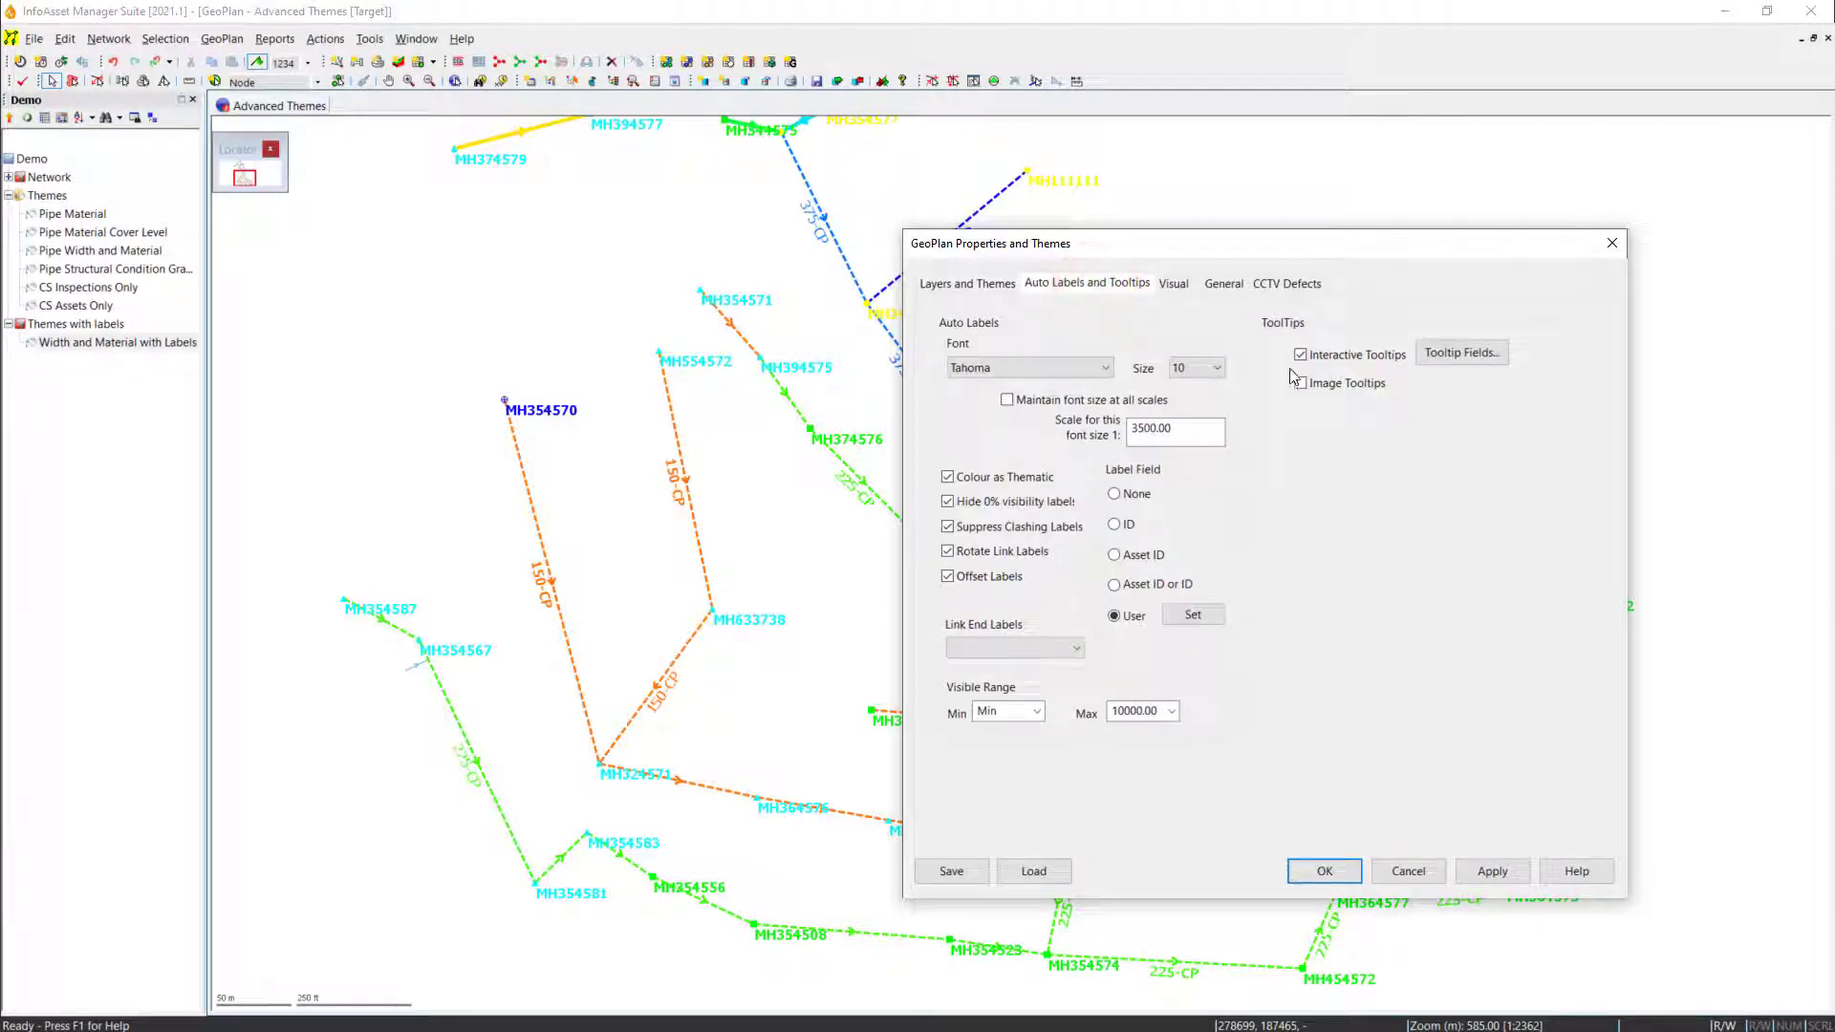
left_click(1378, 386)
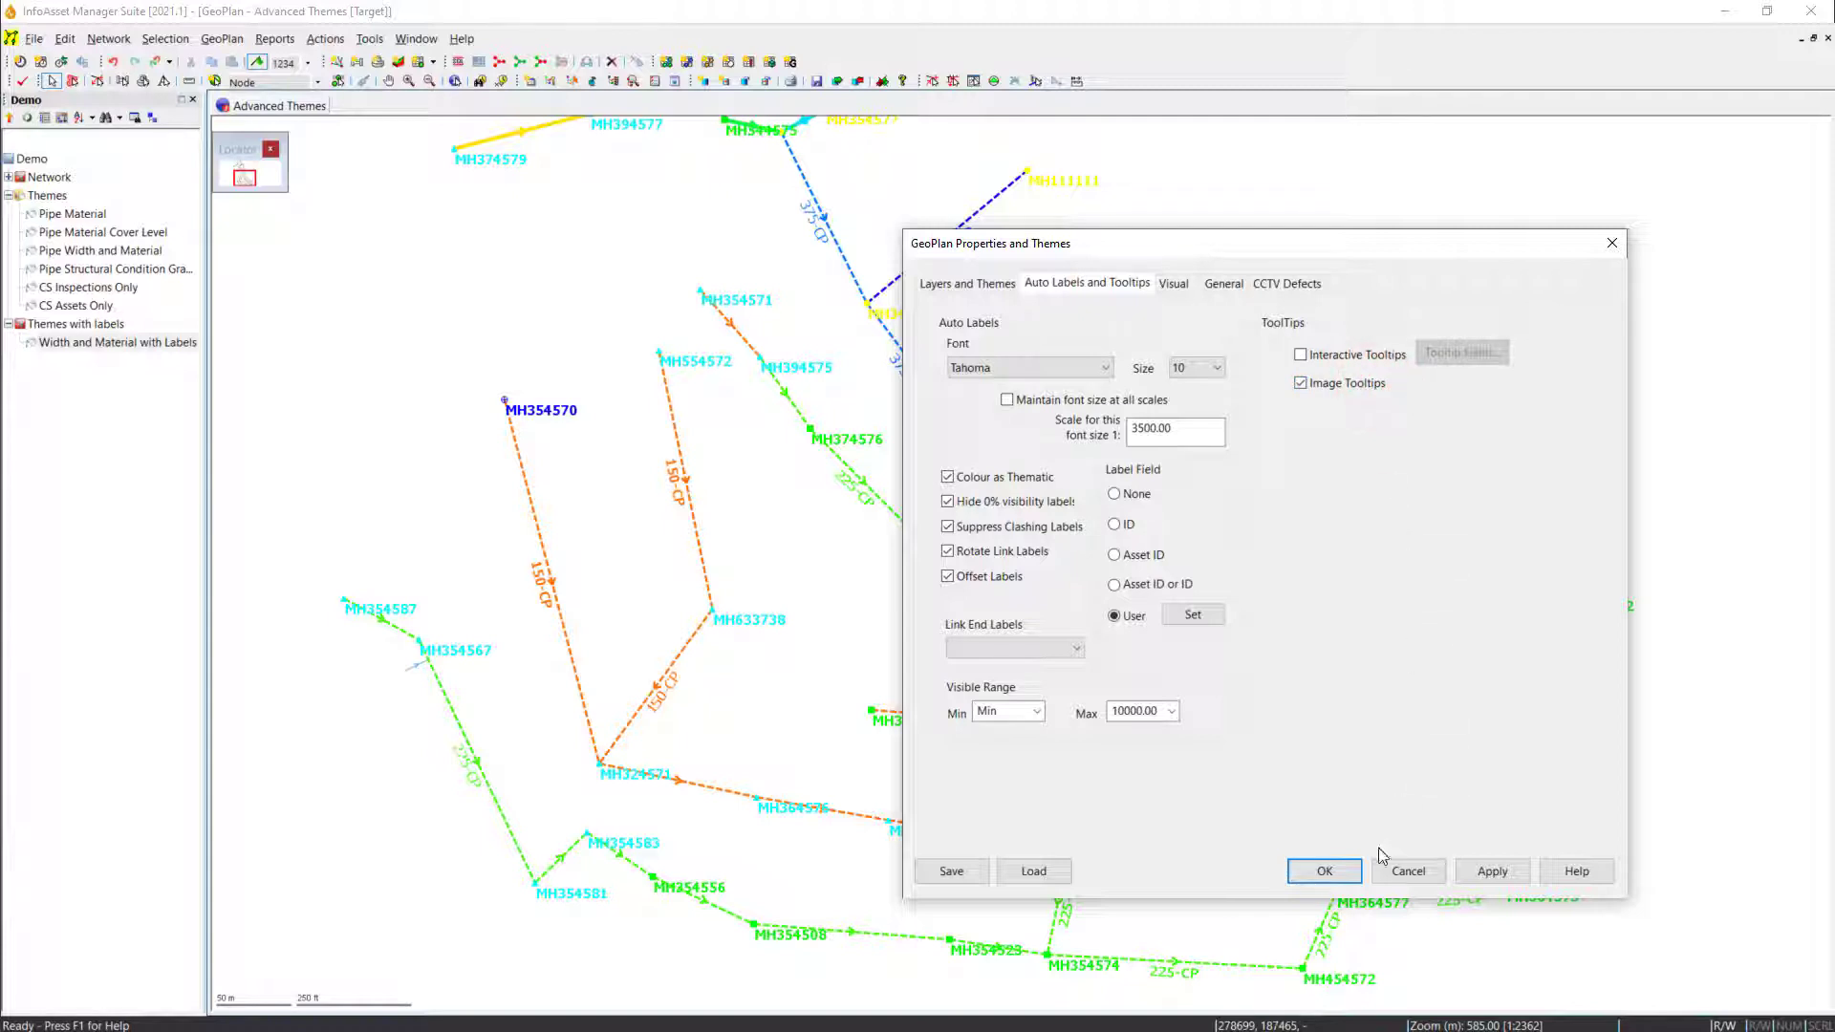
left_click(1336, 869)
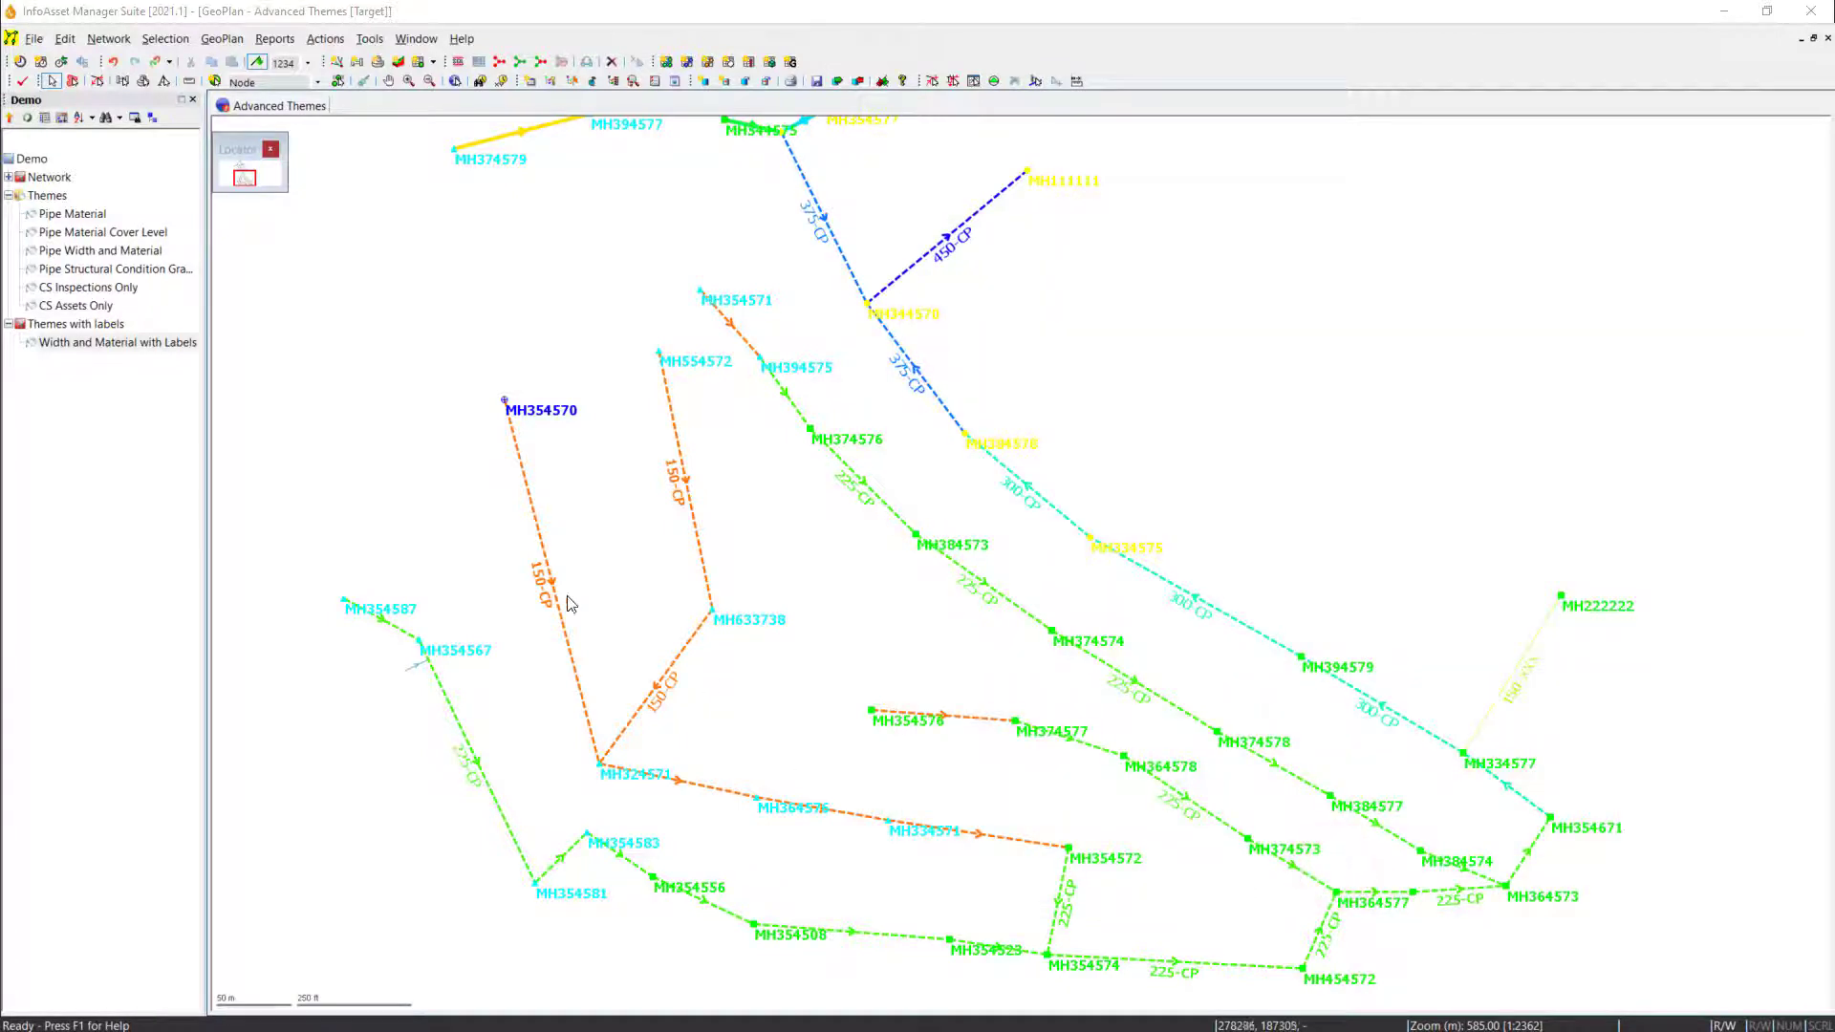
mouse_move(555, 597)
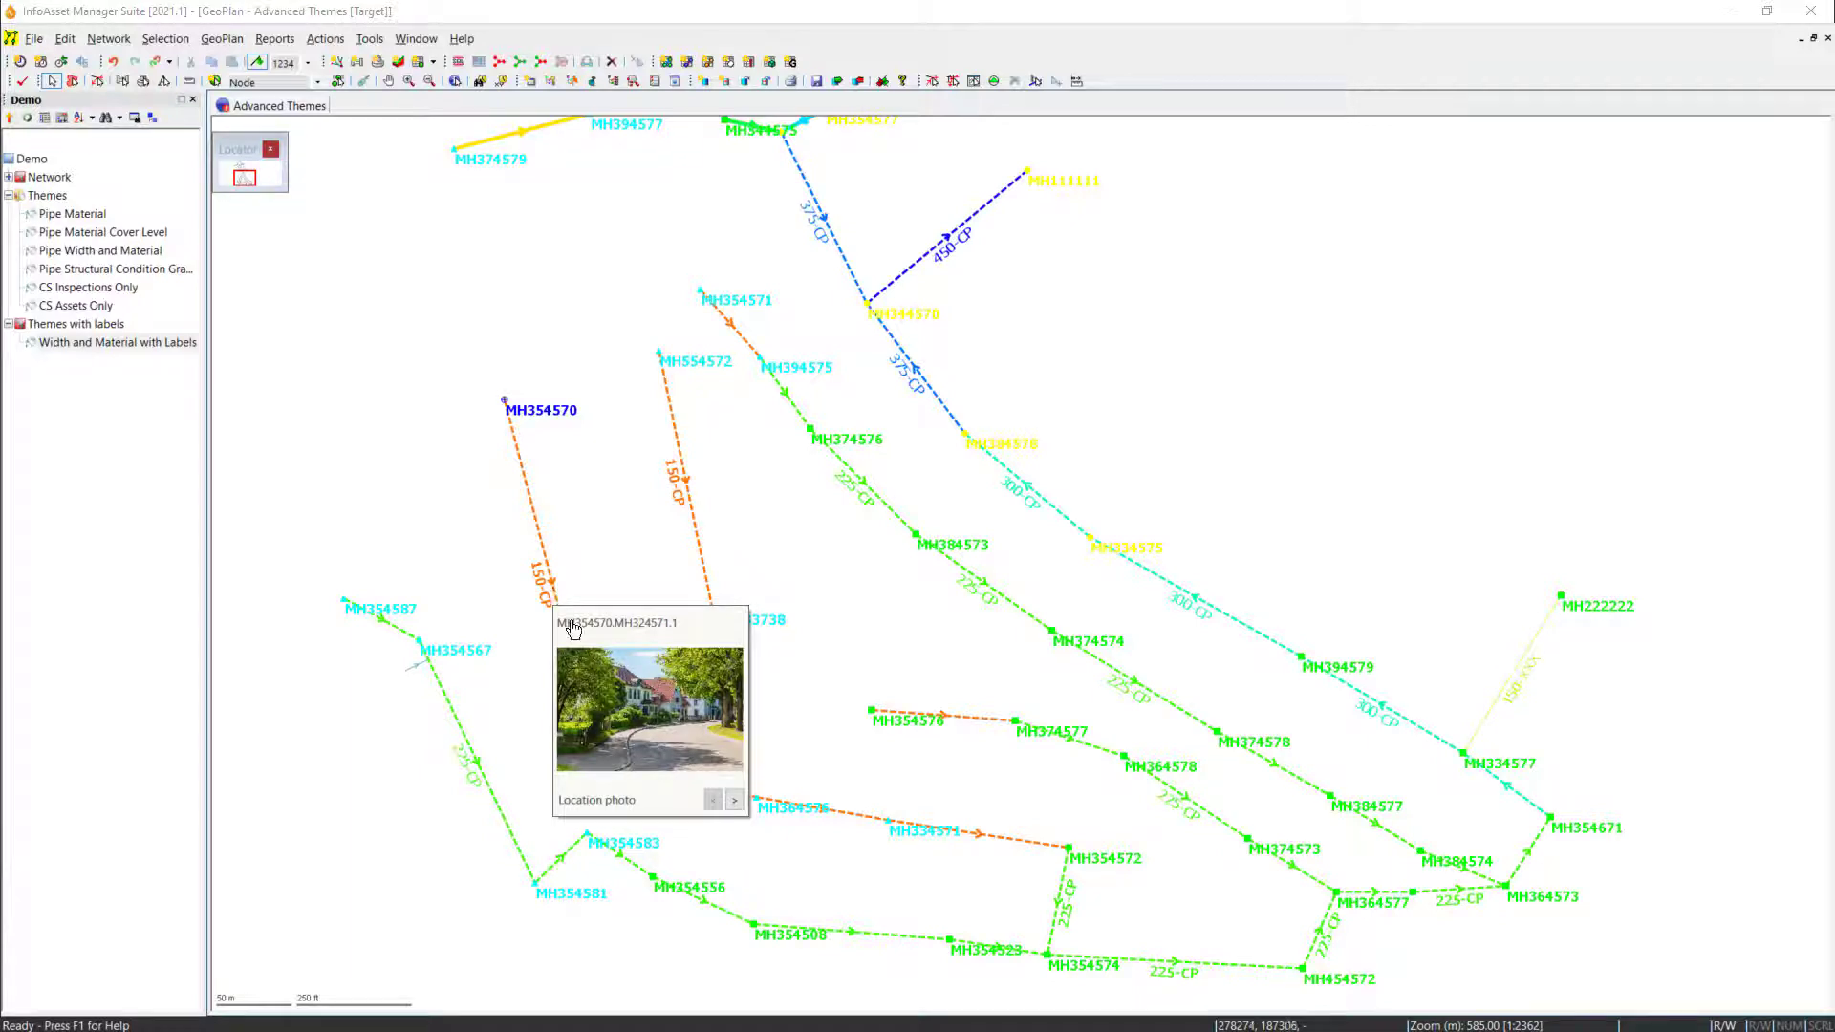
left_click(735, 801)
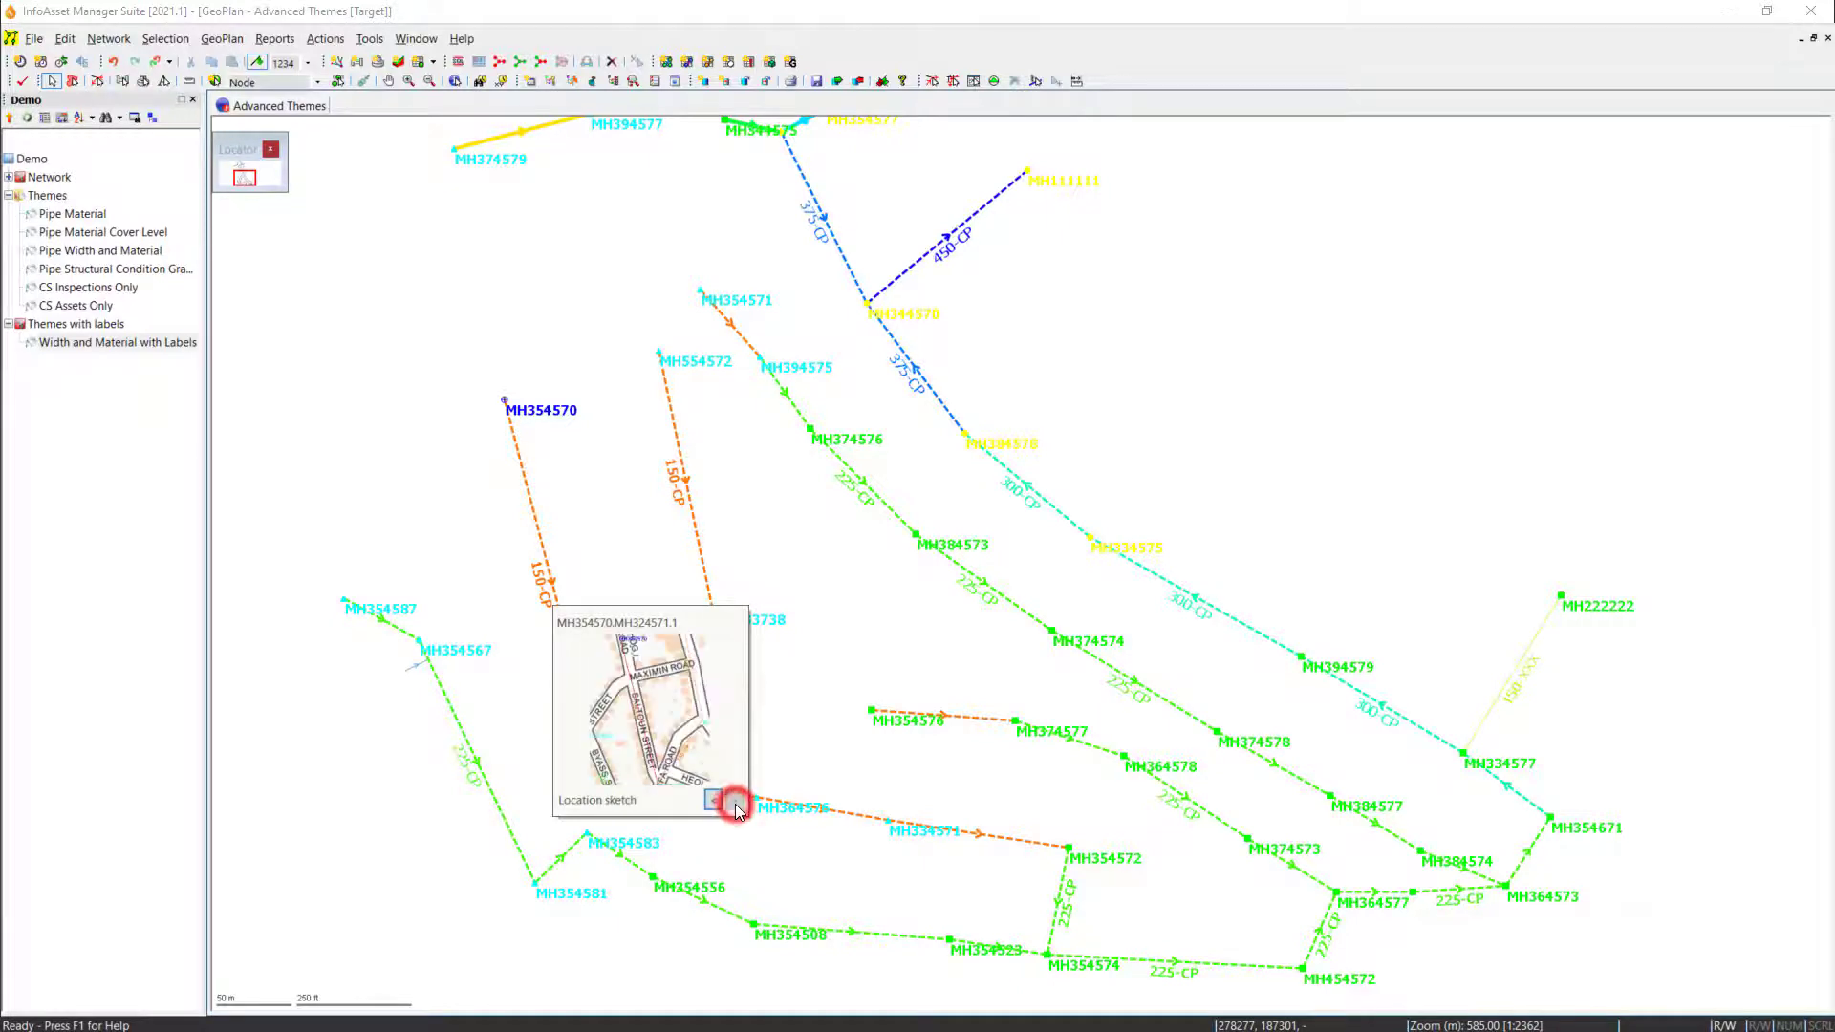